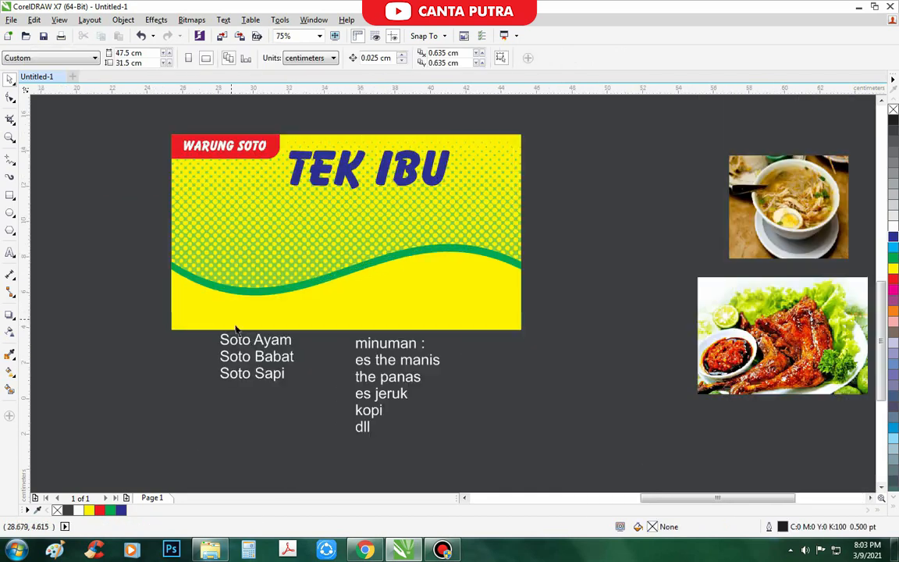
- Move the Soto menu text onto the banner in the Balloon font, resized and repositioned
left_click_drag(249, 336, 226, 205)
left_click(324, 60)
left_click(310, 88)
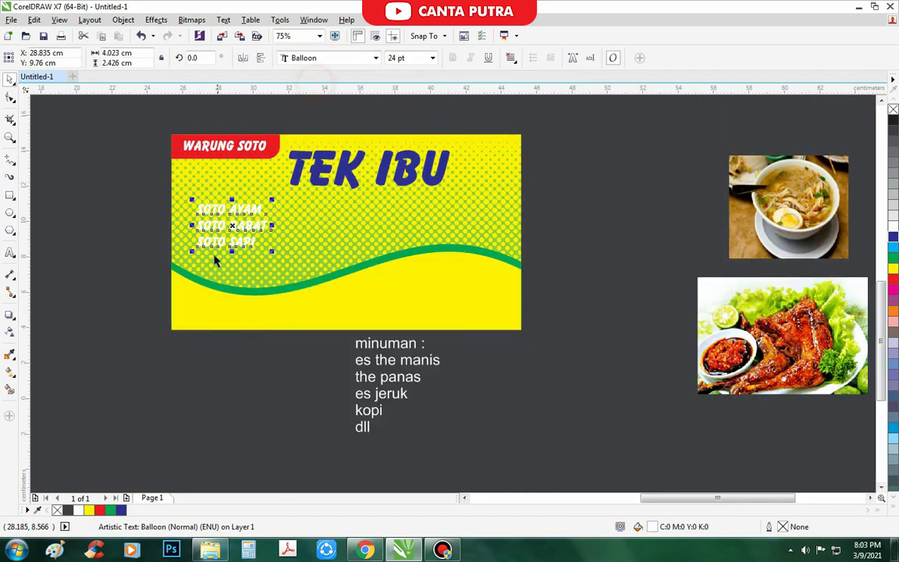
- Extract and delete the dotted pattern from the background frame, then convert it to a plain rectangle
scroll(215, 257, "up", 2)
left_click_drag(313, 231, 380, 189)
left_click_drag(334, 210, 347, 240)
left_click_drag(393, 355, 337, 319)
left_click_drag(303, 238, 273, 202)
scroll(247, 245, "down", 1)
left_click(286, 285)
left_click(359, 384)
key("Delete")
scroll(249, 350, "down", 1)
scroll(326, 316, "up", 1)
left_click_drag(316, 306, 310, 301)
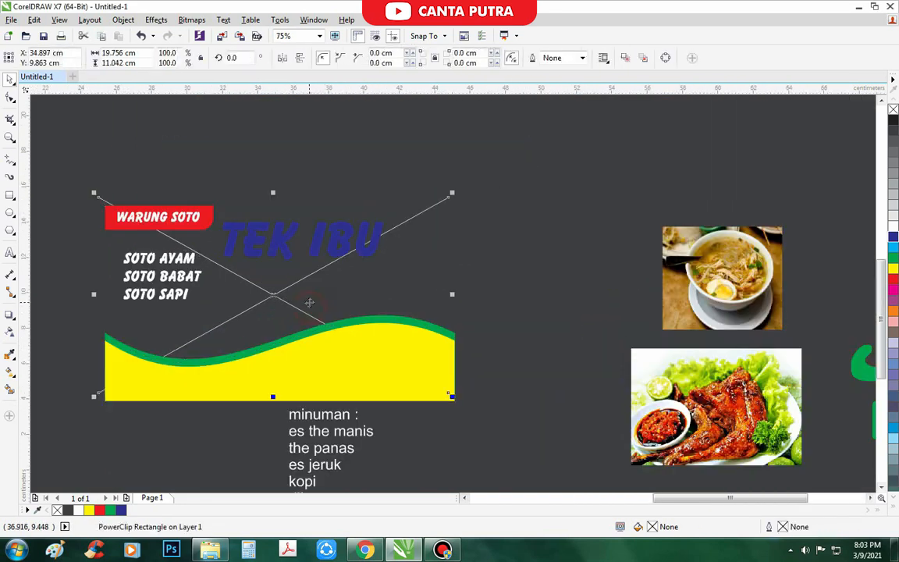
key("ctrl+z")
right_click(316, 293)
mouse_move(382, 181)
left_click(483, 208)
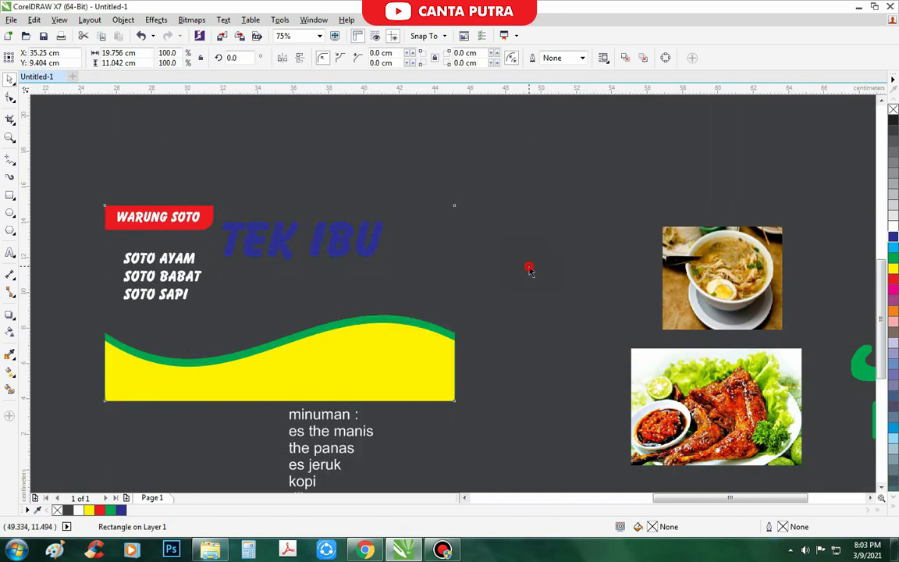
- Fill the background rectangle green
scroll(528, 267, "down", 1)
left_click(893, 289)
left_click(893, 258)
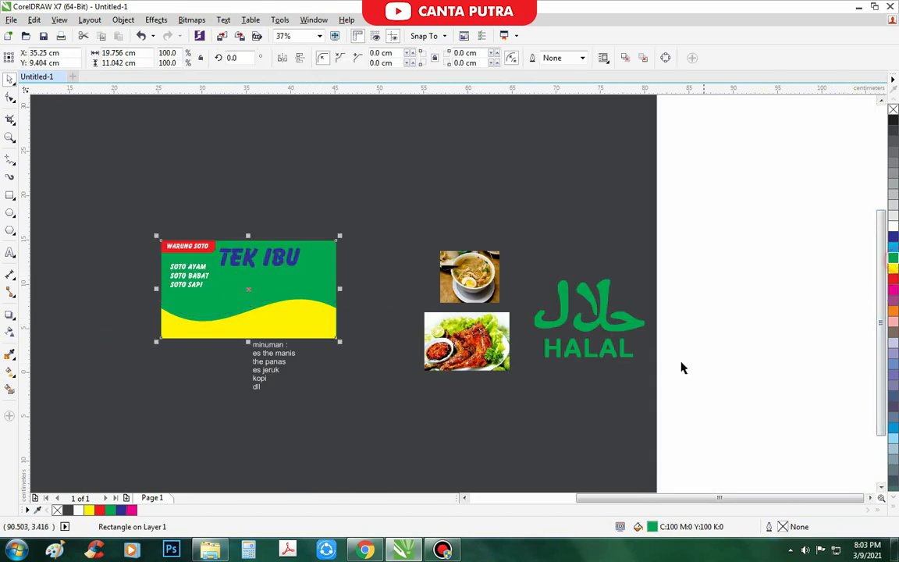
left_click(267, 409)
scroll(283, 298, "up", 2)
- Give the wave band a darker green fill through Edit Fill
left_click_drag(270, 301, 281, 304)
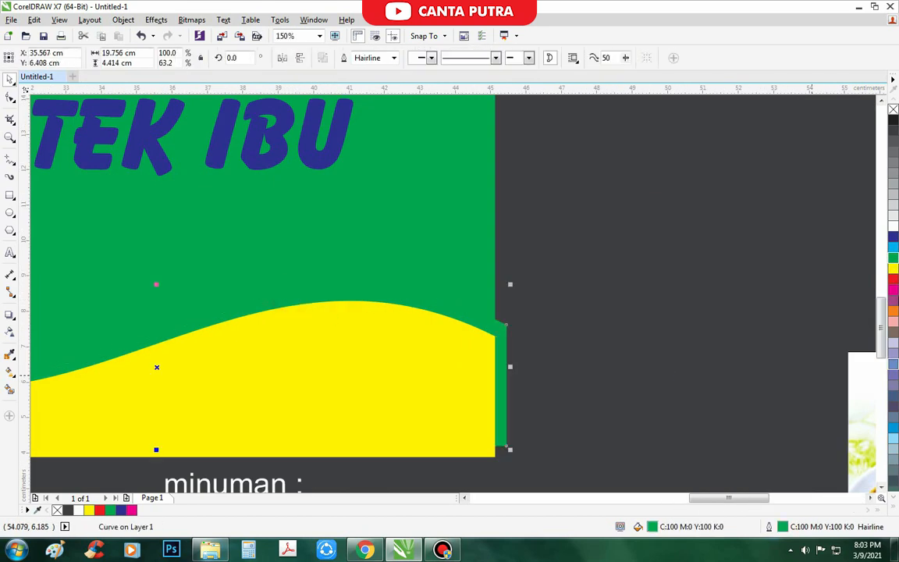
key("ctrl+z")
double_click(652, 528)
left_click(531, 275)
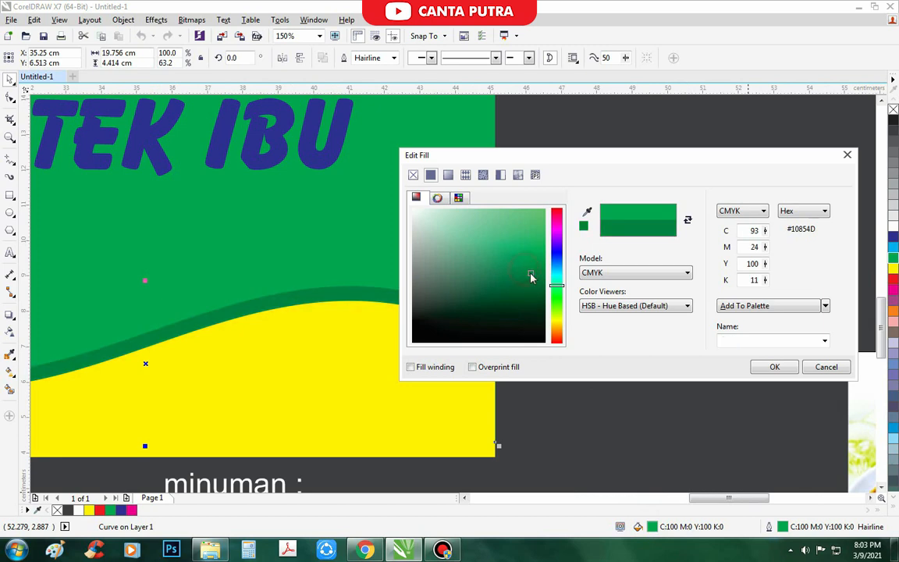
left_click(774, 367)
scroll(474, 301, "down", 2)
left_click(517, 366)
scroll(437, 342, "up", 1)
- Try a red fill on the yellow lower curve, then undo it
left_click(441, 313)
left_click(893, 280)
scroll(387, 387, "down", 2)
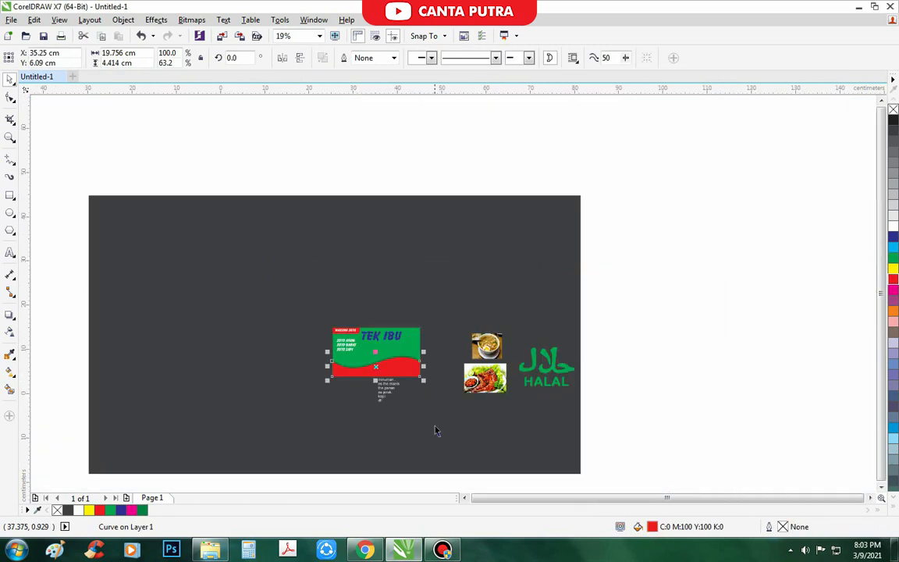
left_click(436, 427)
scroll(399, 381, "up", 1)
scroll(386, 377, "up", 1)
key("ctrl+z")
left_click(388, 374)
scroll(307, 352, "up", 1)
- Draw a large circle with the Ellipse tool over the banner's lower-left corner
scroll(275, 336, "down", 1)
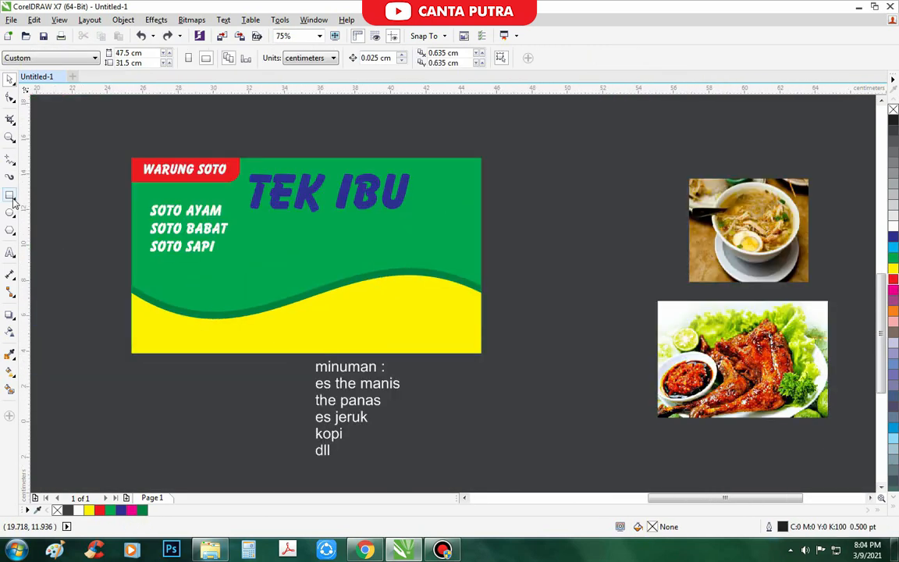
left_click(10, 211)
scroll(167, 306, "up", 1)
mouse_move(141, 250)
left_mouse_down()
mouse_move(221, 389)
mouse_move(363, 486)
left_mouse_up()
scroll(319, 257, "down", 1)
key("space")
left_click_drag(305, 348, 234, 346)
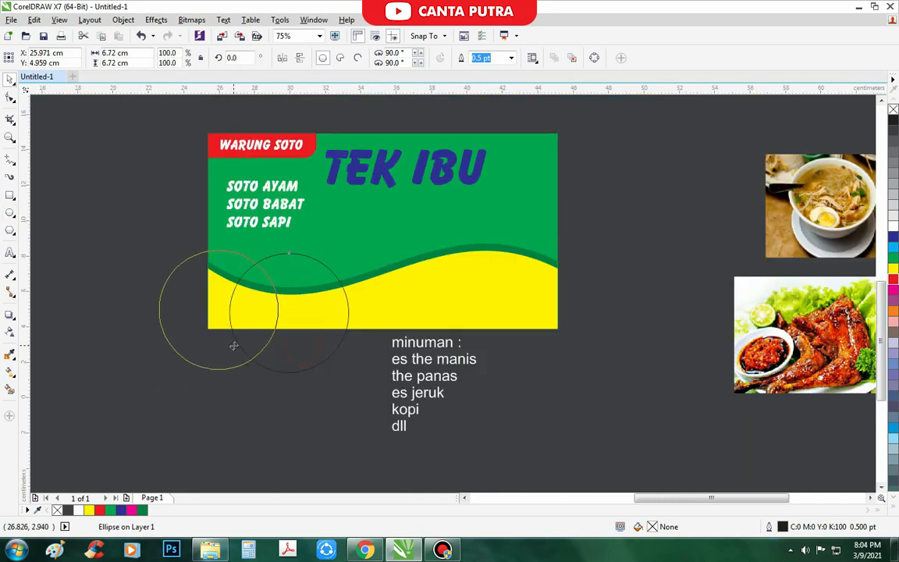
left_click_drag(282, 247, 311, 222)
left_click_drag(258, 260, 276, 266)
scroll(201, 354, "down", 1)
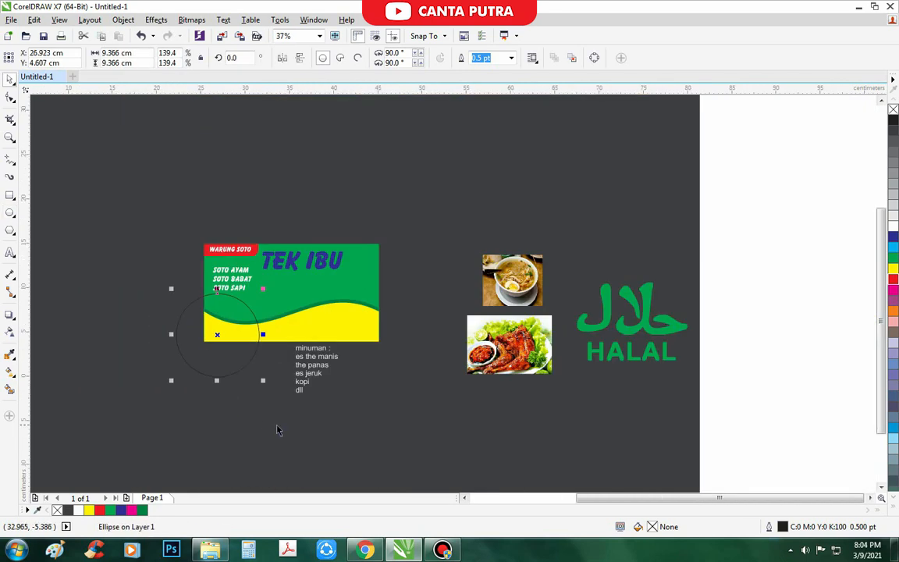
left_click(277, 428)
scroll(242, 330, "up", 1)
- Copy the circle up and right, shrinking the copy to 4.604 cm
left_click_drag(218, 395, 327, 330)
right_click(328, 328)
left_click_drag(390, 186, 286, 263)
scroll(285, 302, "up", 1)
scroll(297, 265, "down", 1)
- Intersect the large circle with the green background, delete the circle, and fill the corner shape blue
left_click(333, 235, "shift")
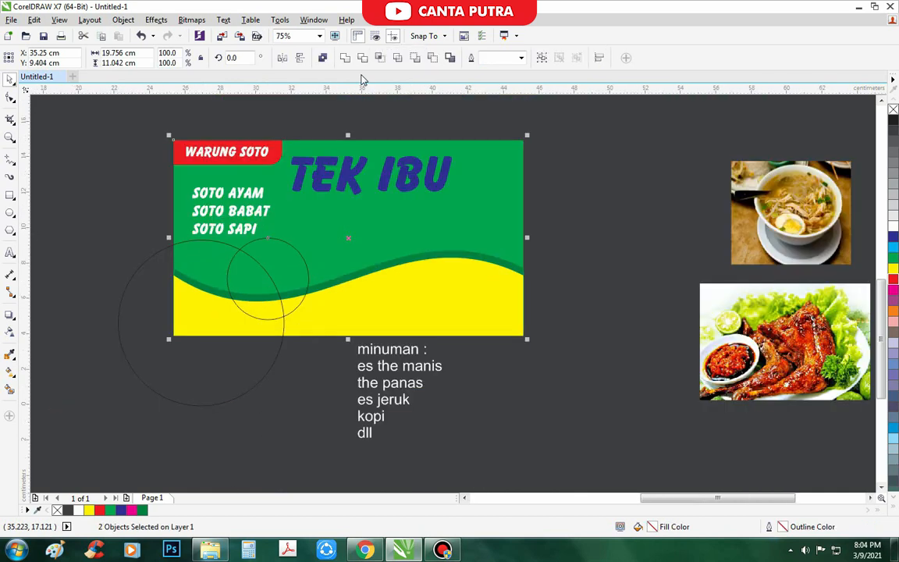
left_click(196, 373)
left_click(349, 227, "shift")
left_click(380, 59)
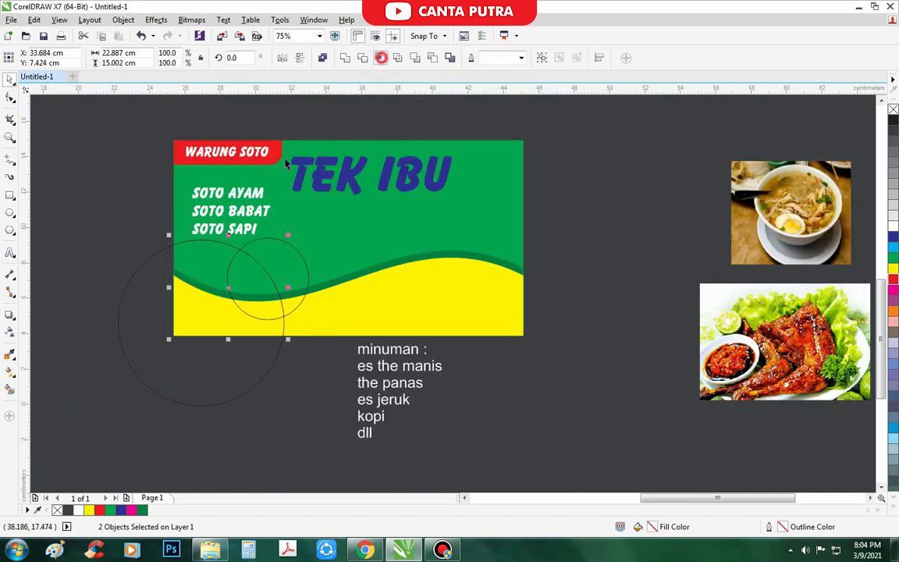
left_click_drag(144, 276, 124, 305)
key("Delete")
left_click_drag(215, 258, 194, 257)
key("ctrl+z")
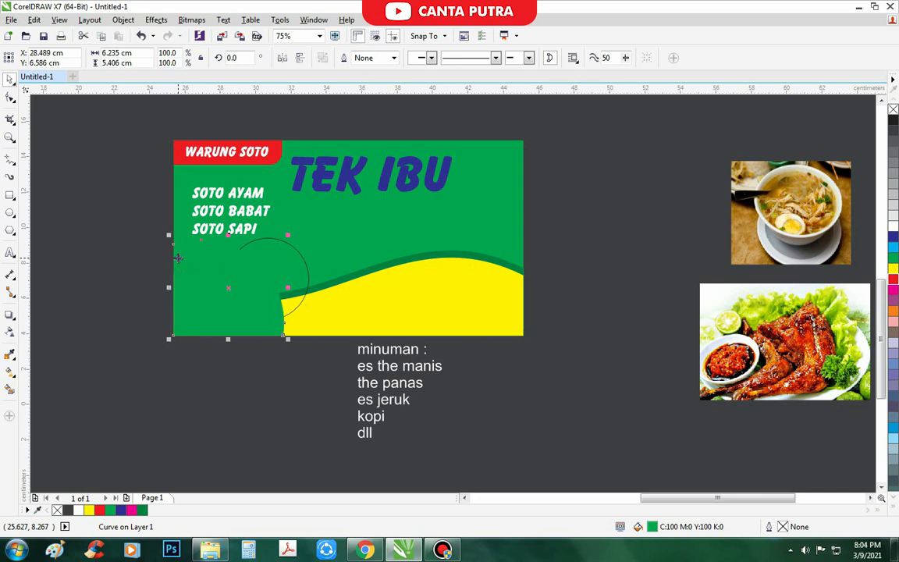
left_click(894, 363)
- Bring the food photos and HALAL logo closer, ungroup them, and select the chicken photo
scroll(239, 464, "down", 1)
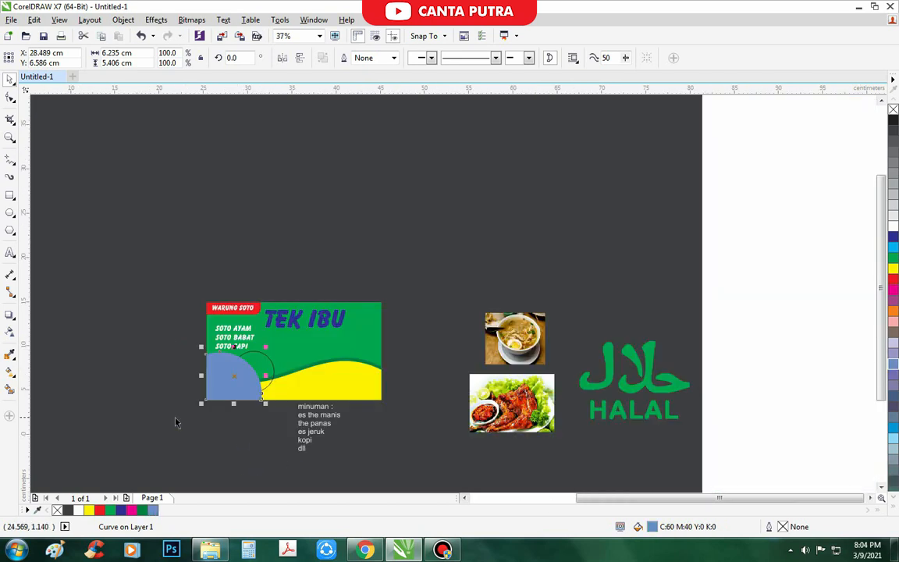
left_click_drag(522, 394, 130, 410)
left_click(391, 59)
left_click(446, 217)
scroll(130, 409, "up", 1)
- PowerClip the chicken photo inside the blue corner shape
right_click(131, 400)
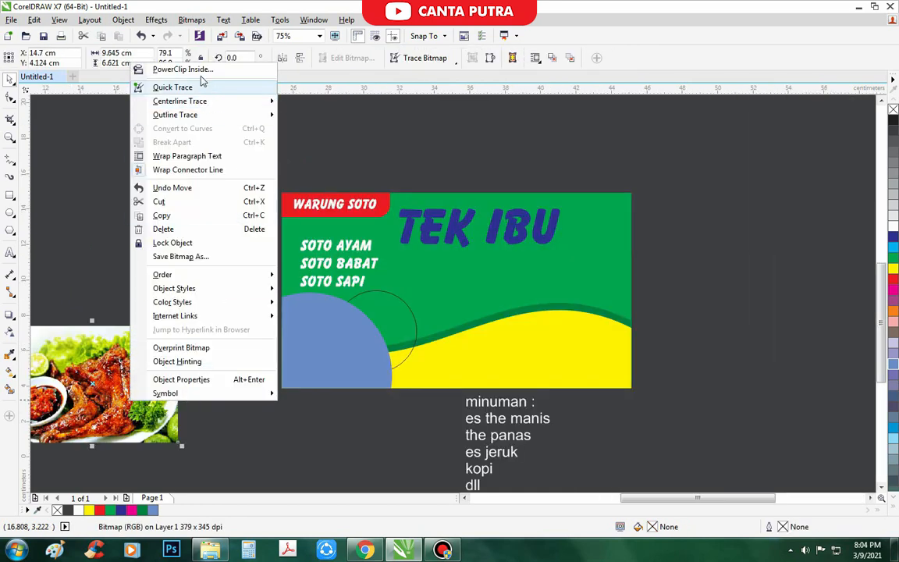
left_click(187, 70)
left_click(316, 372)
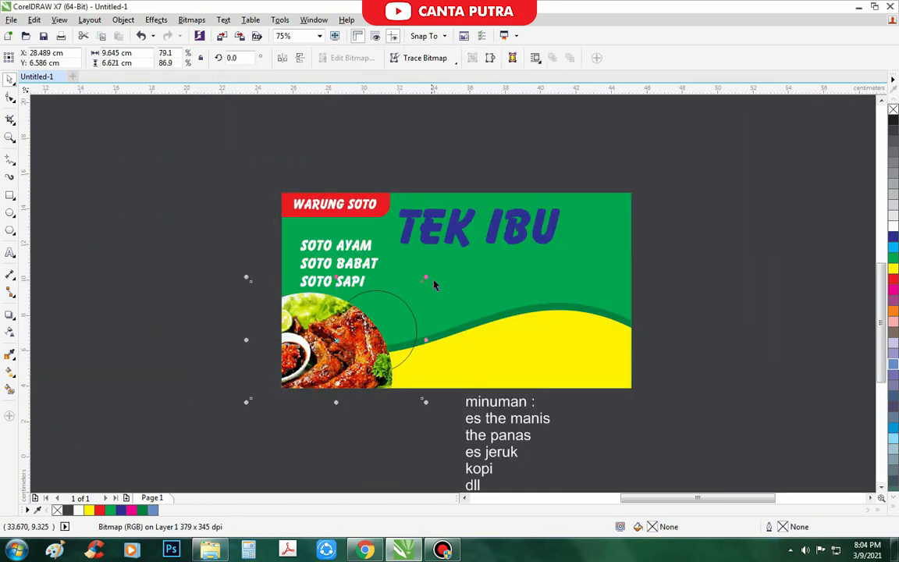
scroll(270, 406, "down", 1)
left_click(337, 367)
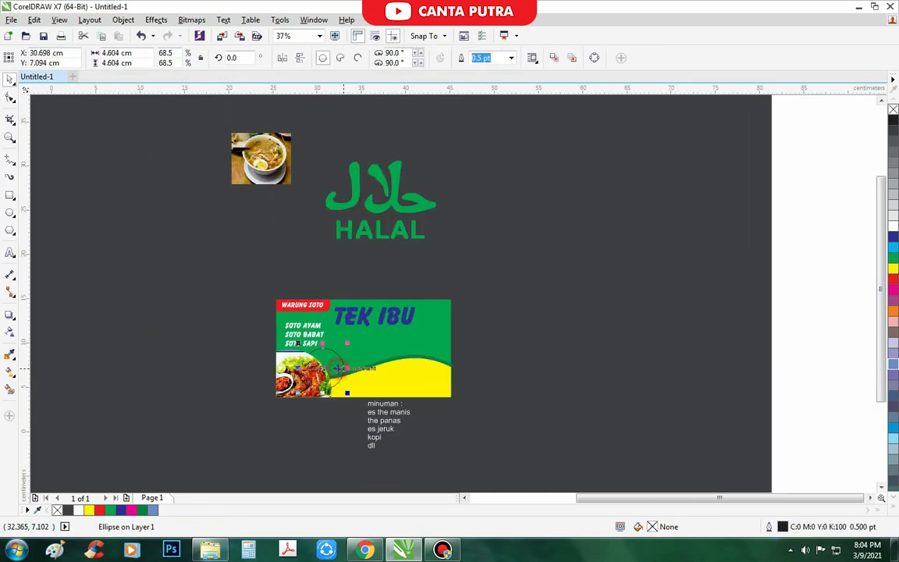
scroll(334, 377, "up", 1)
- Enlarge and shift the chicken photo up-left within the corner shape
left_click(280, 386)
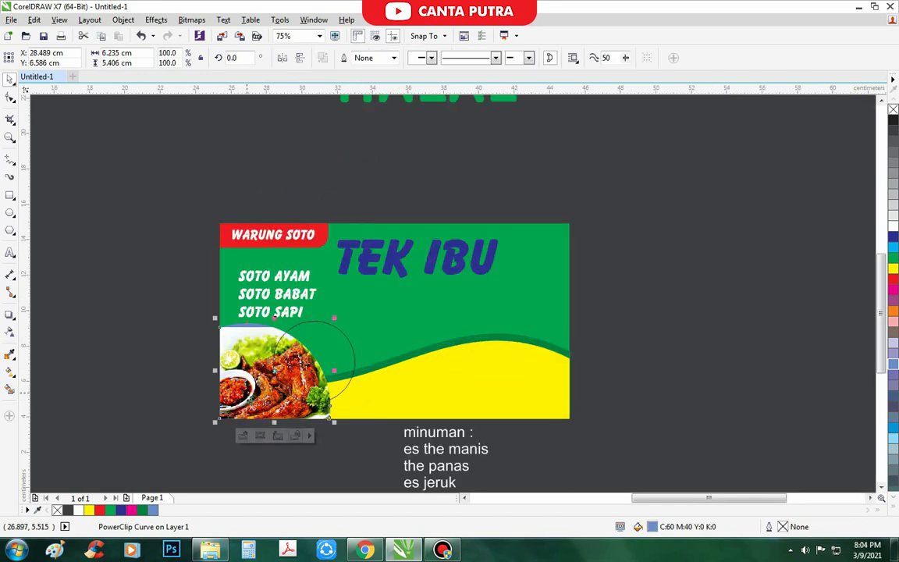
left_click(267, 436)
left_click_drag(351, 322, 357, 317)
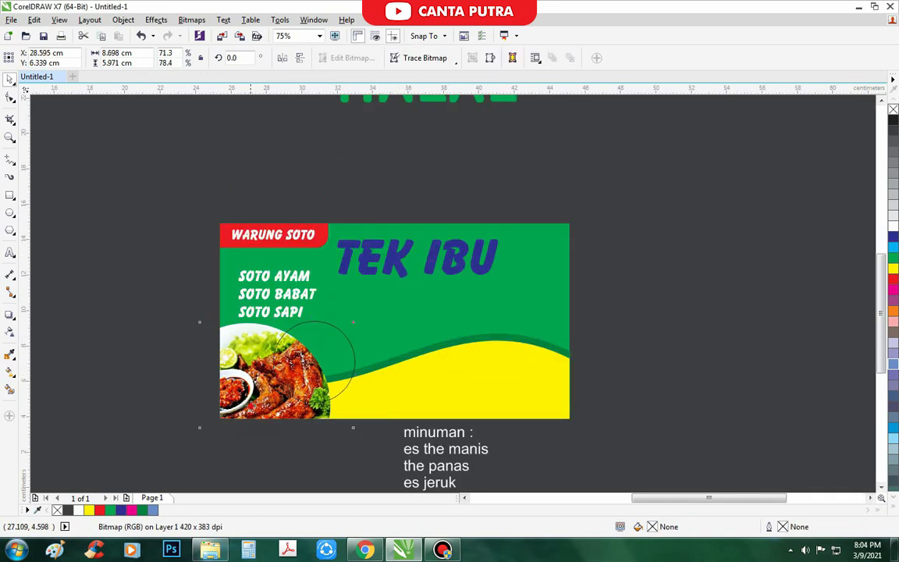
left_click_drag(255, 380, 248, 377)
left_click(293, 447)
scroll(332, 368, "up", 1)
scroll(340, 363, "down", 1)
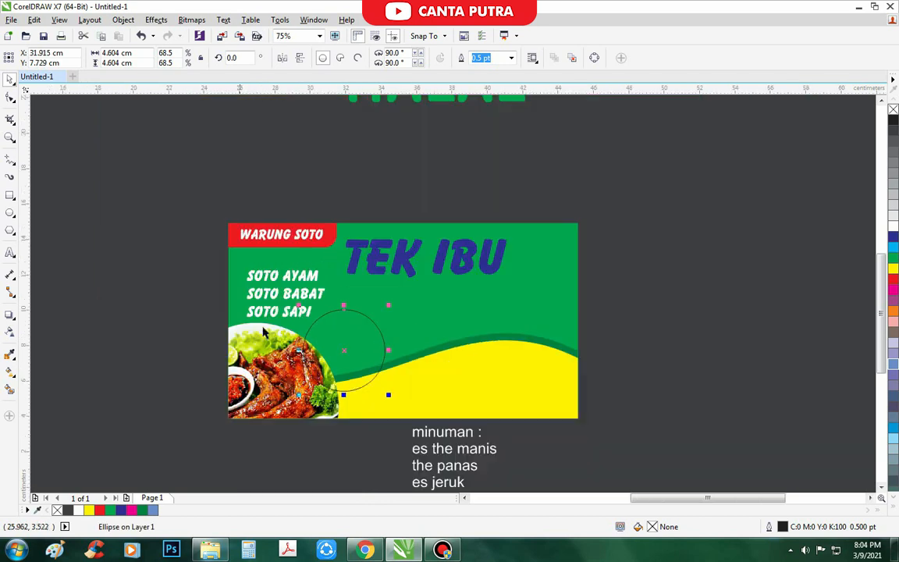
- Move the soup photo to the left of the banner
scroll(339, 363, "down", 1)
left_click_drag(201, 131, 151, 344)
scroll(146, 354, "up", 1)
right_click(145, 355)
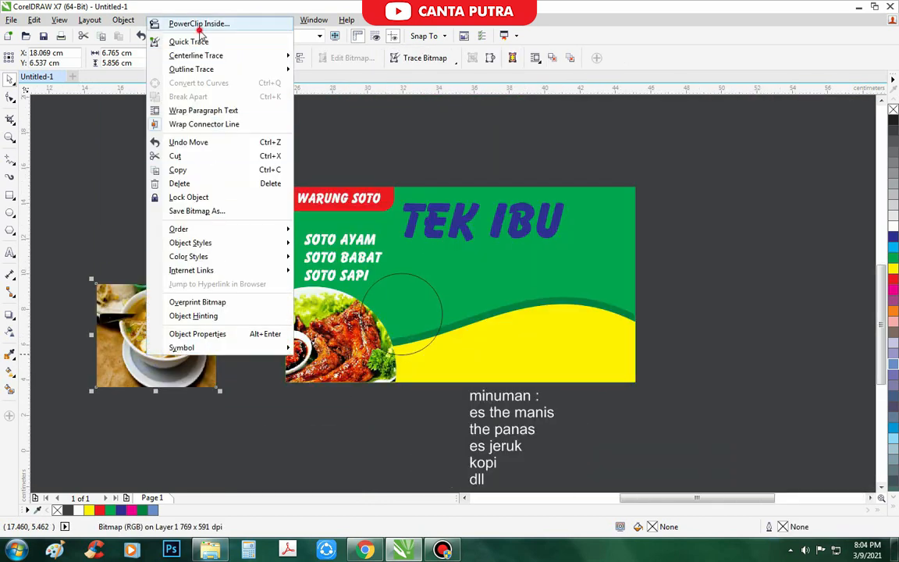
- Quick Trace the soup photo at original size, then delete the traced copy
left_click(199, 40)
left_click(491, 304)
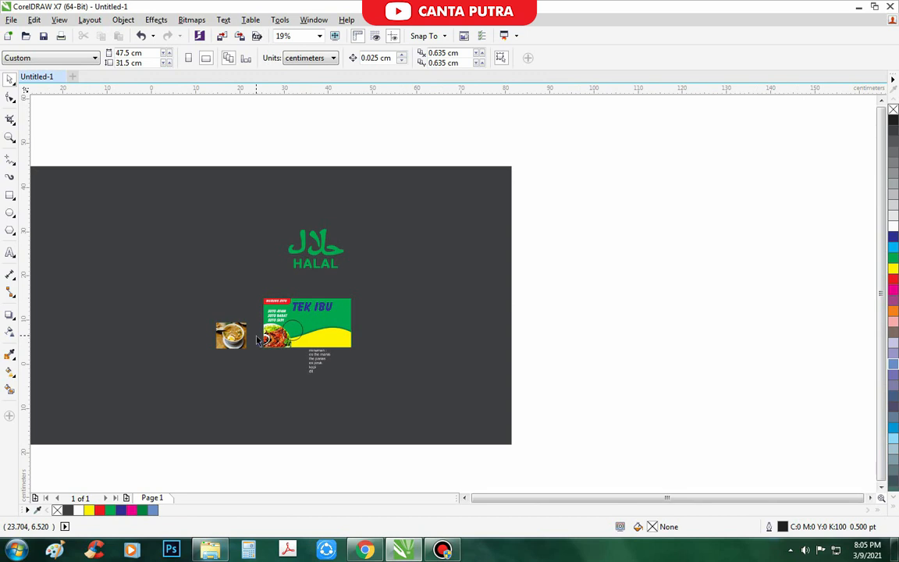
scroll(301, 322, "up", 1)
scroll(293, 320, "up", 1)
left_click(313, 349)
scroll(313, 350, "down", 1)
left_click_drag(179, 377, 211, 309)
right_click(212, 309)
scroll(211, 308, "up", 3)
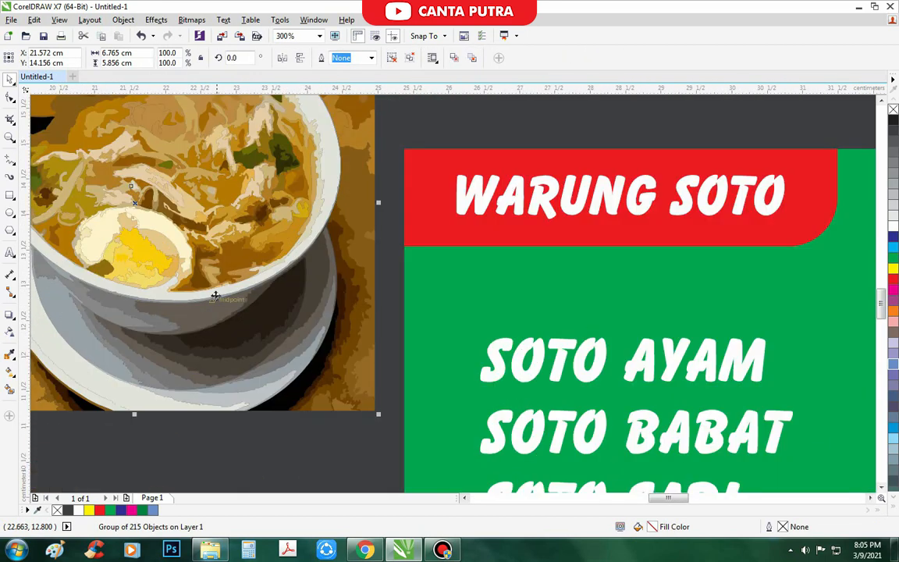
scroll(257, 275, "down", 2)
key("Delete")
- PowerClip the soup photo inside the small circle on the banner
left_click_drag(198, 378, 209, 357)
right_click(209, 357)
left_click(225, 29)
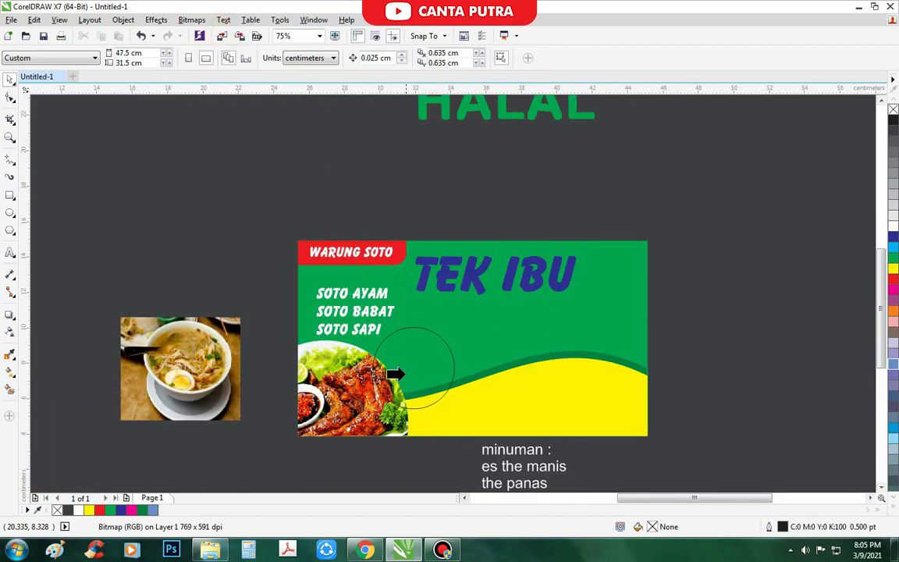
left_click(396, 374)
scroll(479, 421, "up", 1)
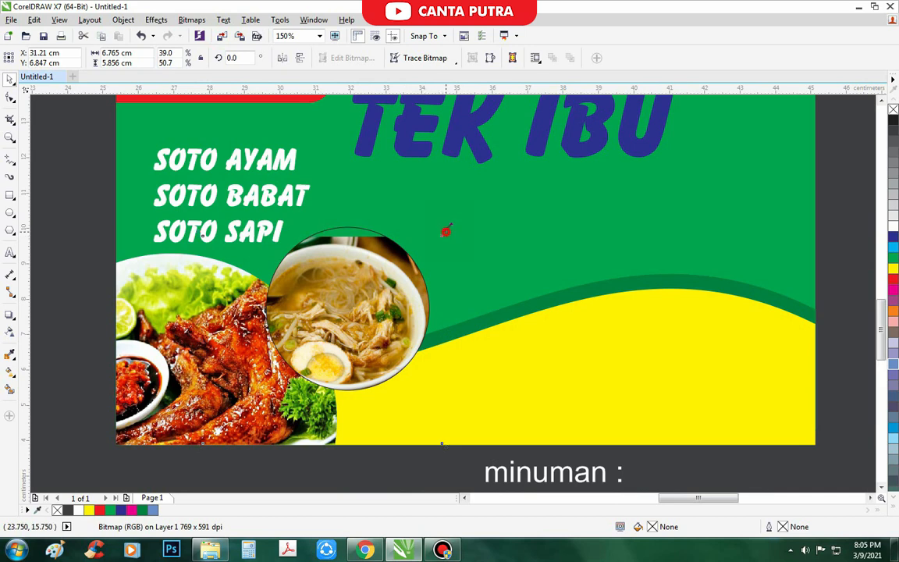
scroll(456, 427, "down", 1)
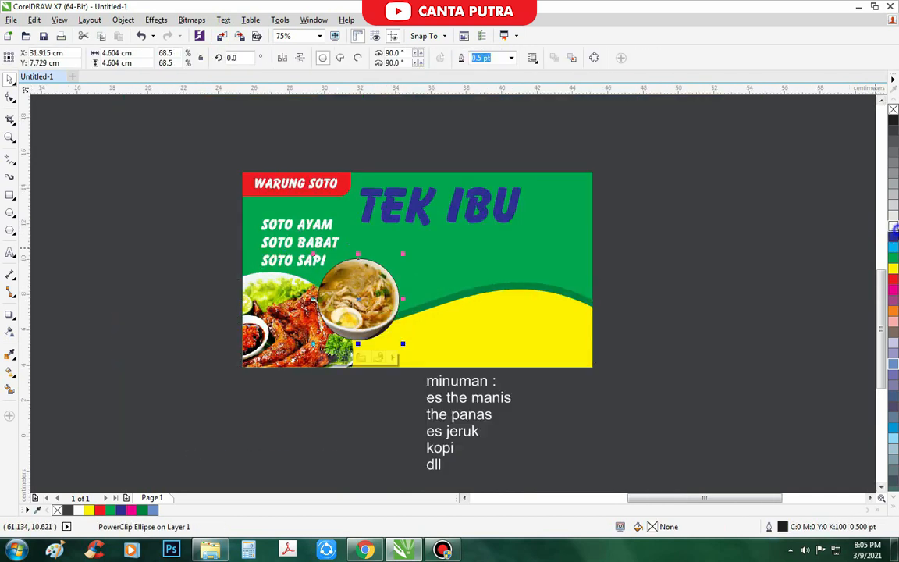
- Set the small circle's outline width to 6 pt, after first trying 2 pt
key("F12")
type("2")
key("Return")
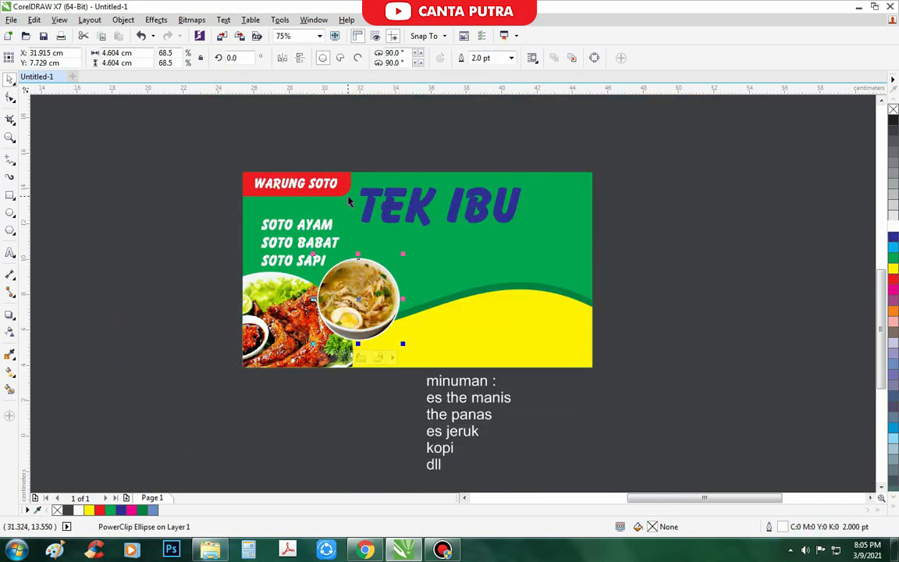
key("F12")
type("6")
key("Return")
- Nudge the bowl circle slightly down on the banner
scroll(212, 320, "down", 1)
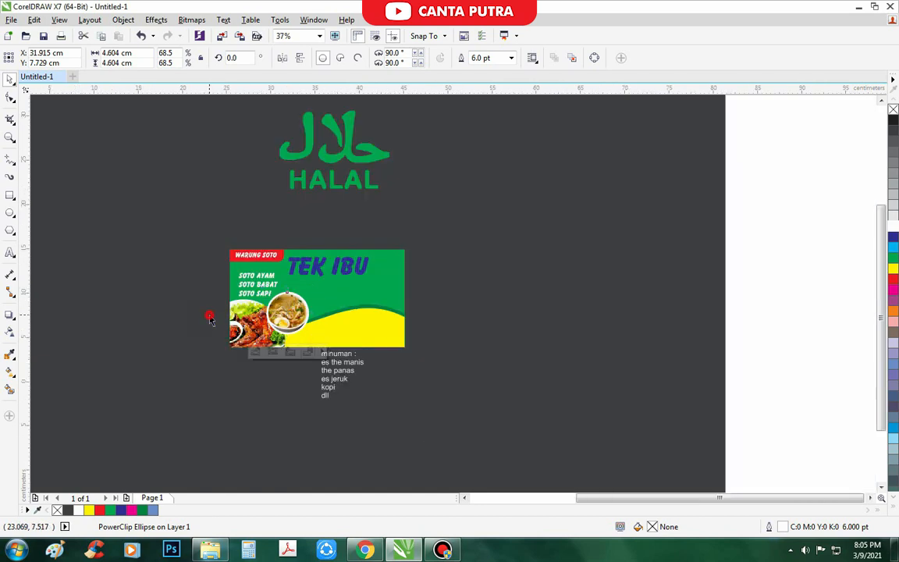
scroll(259, 269, "up", 2)
left_click(251, 305)
scroll(260, 296, "down", 1)
scroll(314, 314, "down", 1)
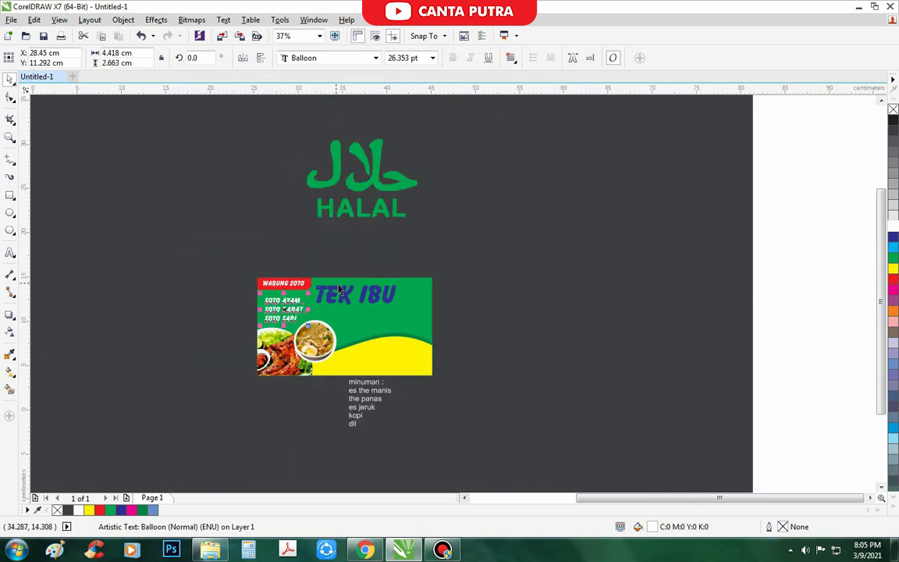
left_click(317, 271)
scroll(338, 318, "up", 1)
left_click_drag(287, 347, 288, 361)
left_click(264, 450)
scroll(278, 360, "down", 1)
scroll(353, 395, "up", 1)
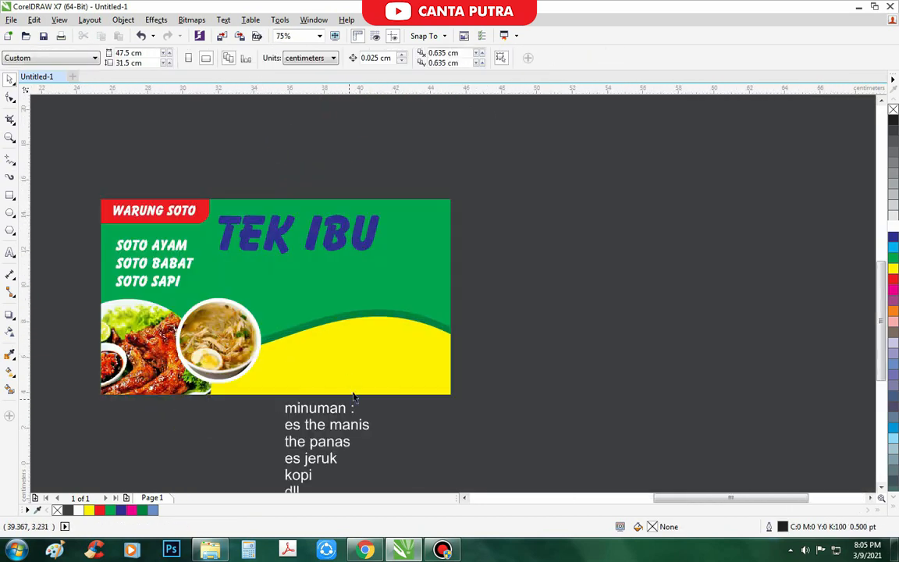
- Recolour the yellow wave shape green from the palette, undoing an accidental move
left_click(353, 366)
left_click_drag(400, 355, 404, 390)
key("ctrl+z")
left_click(895, 247)
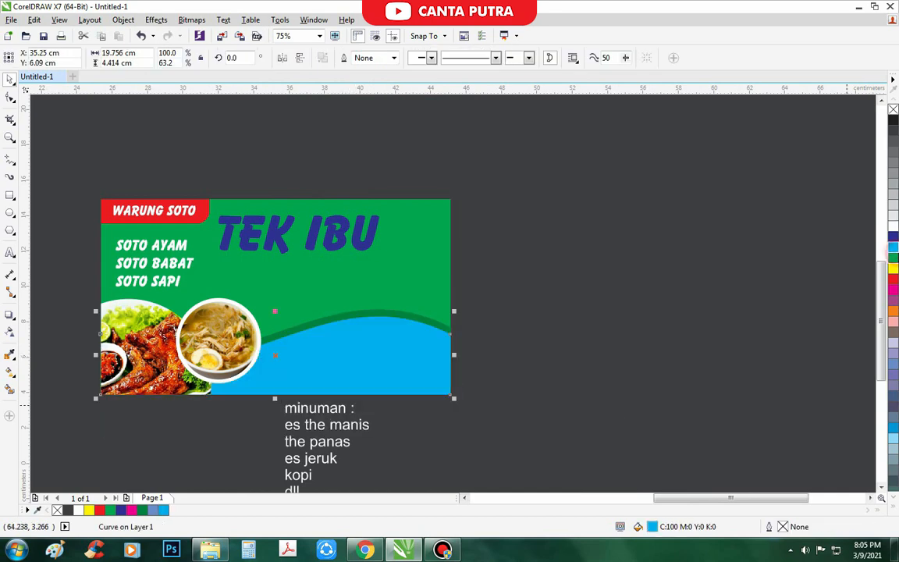
left_click(895, 258)
- Move the recoloured wave and the dark green wave off the banner
scroll(468, 320, "down", 1)
left_click_drag(437, 347, 687, 342)
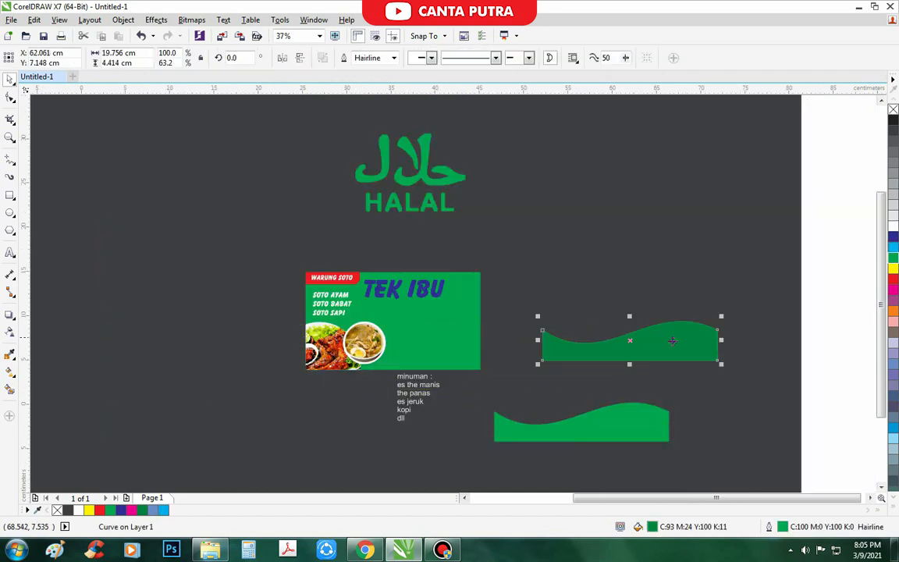
scroll(358, 337, "up", 2)
left_click_drag(358, 337, 335, 317)
scroll(202, 325, "down", 2)
left_click(139, 316)
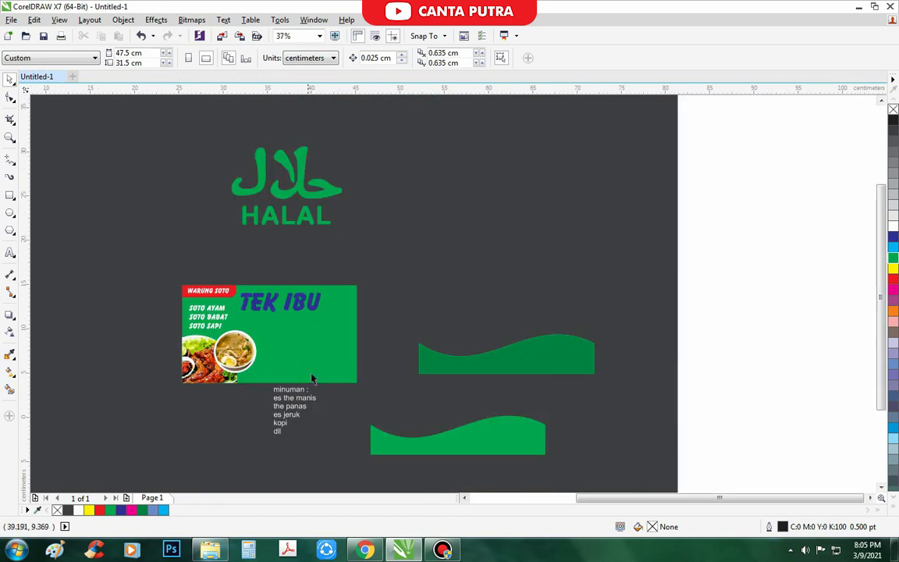
scroll(281, 351, "up", 2)
- Move the drinks list up into the green banner and reselect it
left_click_drag(299, 443, 351, 301)
scroll(332, 282, "down", 1)
left_click(341, 208)
scroll(294, 261, "up", 1)
left_click(292, 284)
left_click(348, 216)
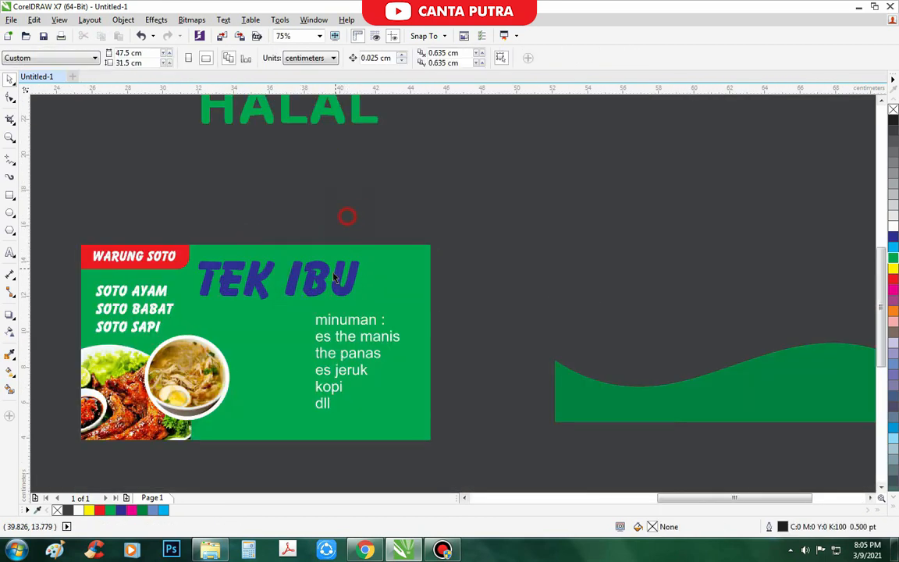
left_click(334, 277)
scroll(314, 258, "down", 1)
left_click(336, 235)
scroll(325, 323, "up", 1)
left_click(321, 295)
left_click(320, 290)
- Move the drinks list left and split KOPI and DLL into a separate text object
left_click_drag(321, 272, 280, 268)
scroll(284, 317, "up", 1)
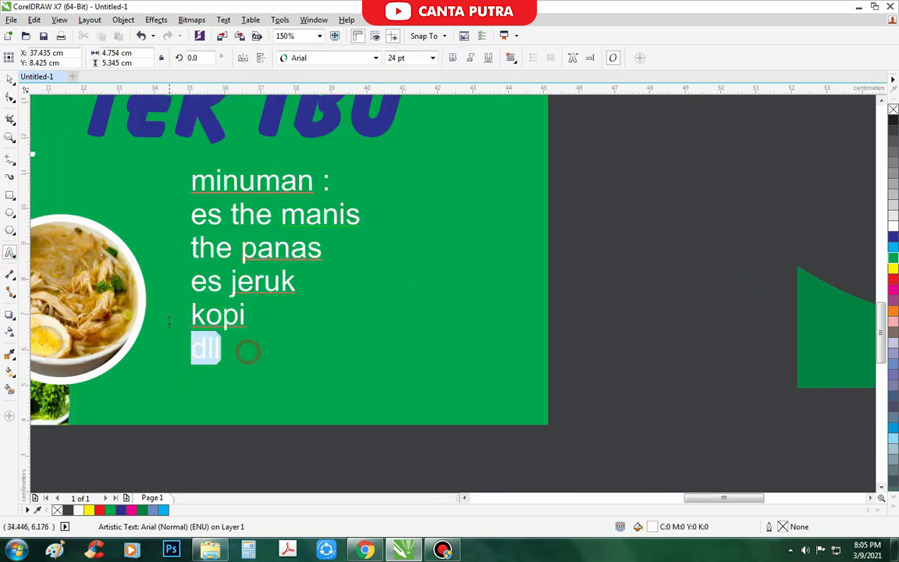
left_click_drag(246, 351, 170, 306)
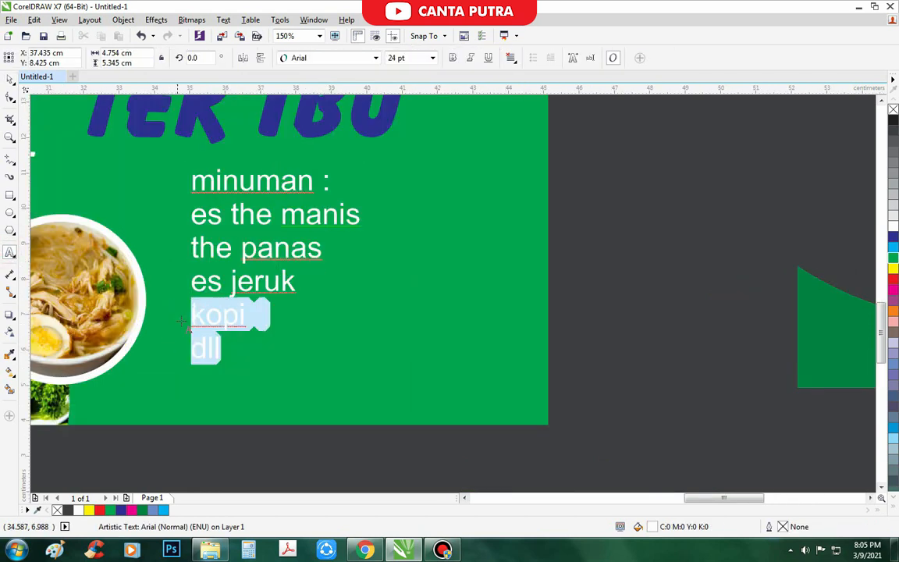
key("ctrl+x")
left_click(337, 273)
key("ctrl+v")
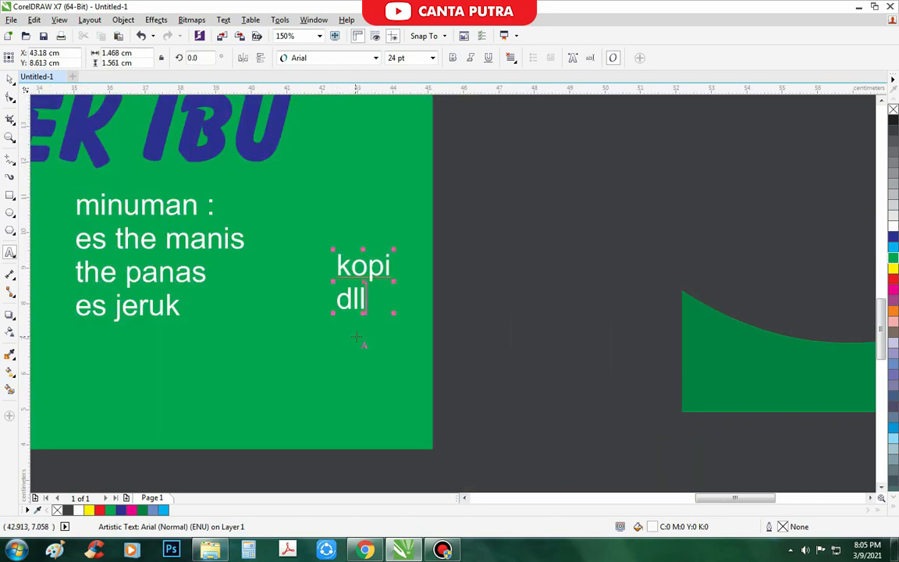
- Set the drinks list font to Balloon
left_click(260, 286)
key("ctrl+a")
left_click(327, 60)
left_click(302, 89)
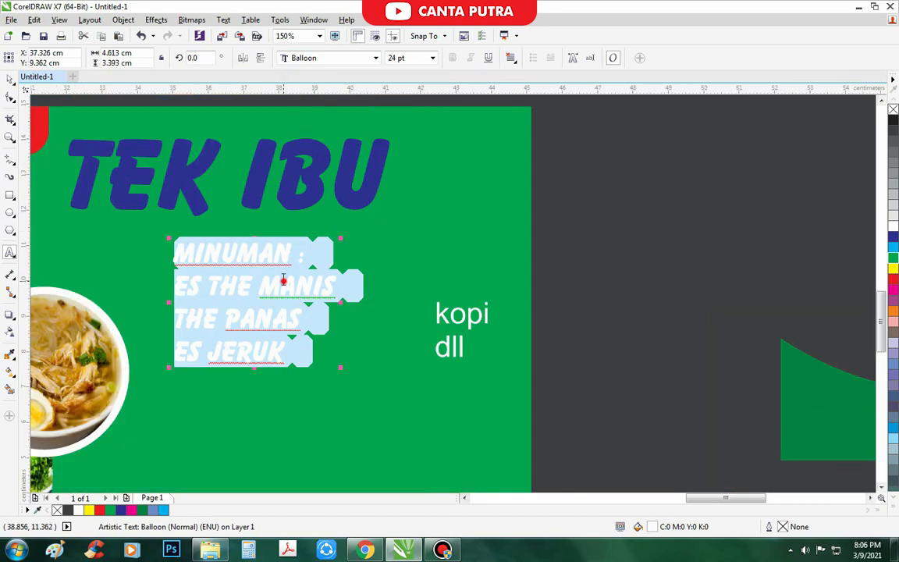
left_click(283, 282)
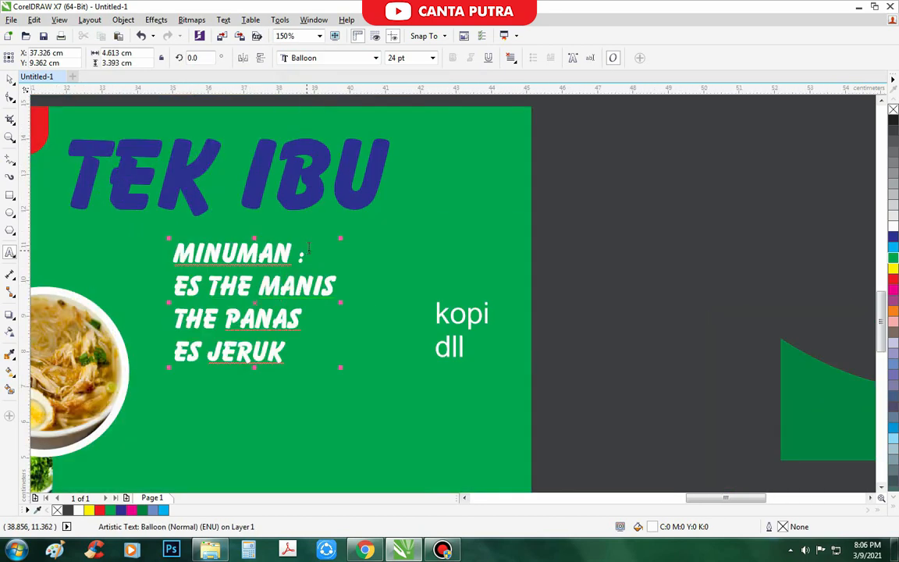
- Correct the misspelled THE to TEH in ES TEH MANIS and TEH PANAS
left_click(239, 287)
key("BackSpace")
type("H")
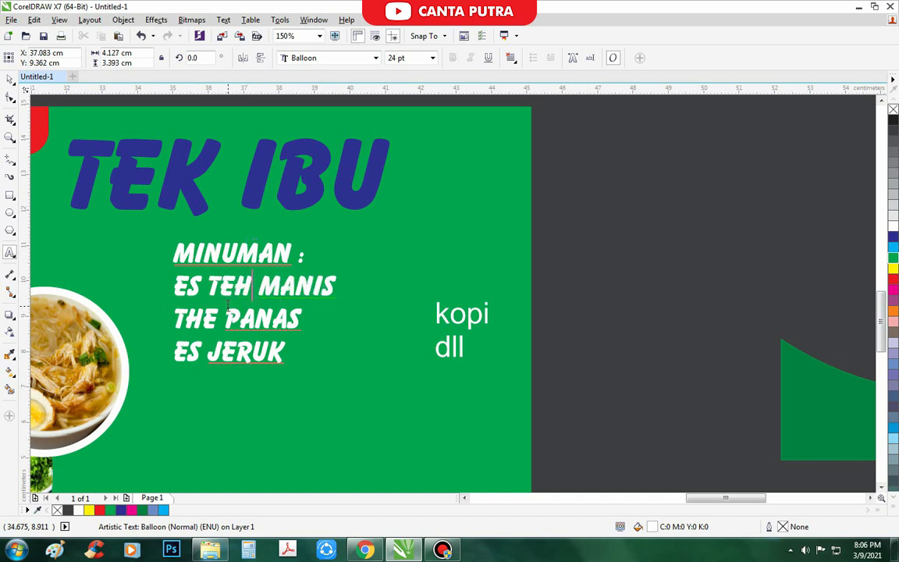
key("BackSpace")
key("BackSpace")
type("EH")
left_click(196, 355)
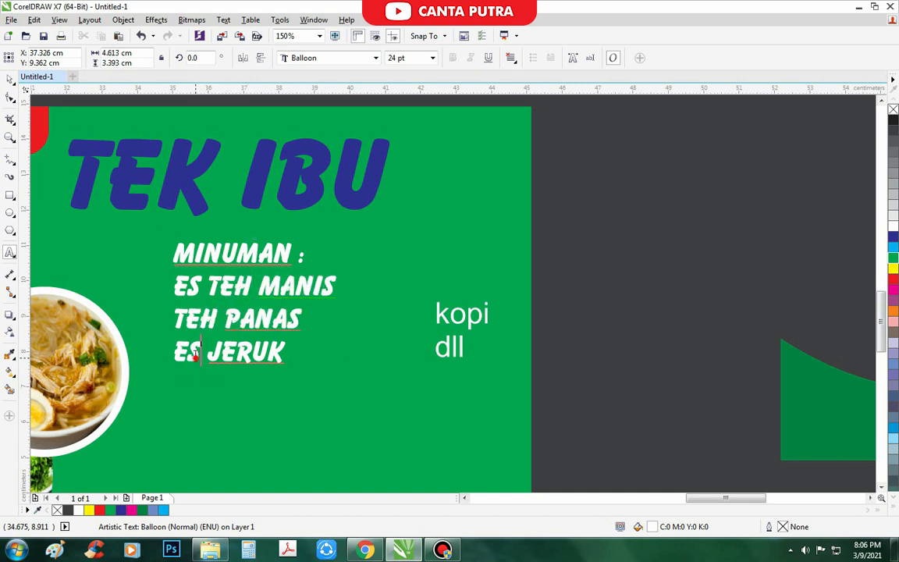
- Shift the drinks list slightly up-left and set the KOPI DLL text to Balloon
left_click(9, 81)
scroll(367, 308, "down", 1)
scroll(316, 298, "up", 1)
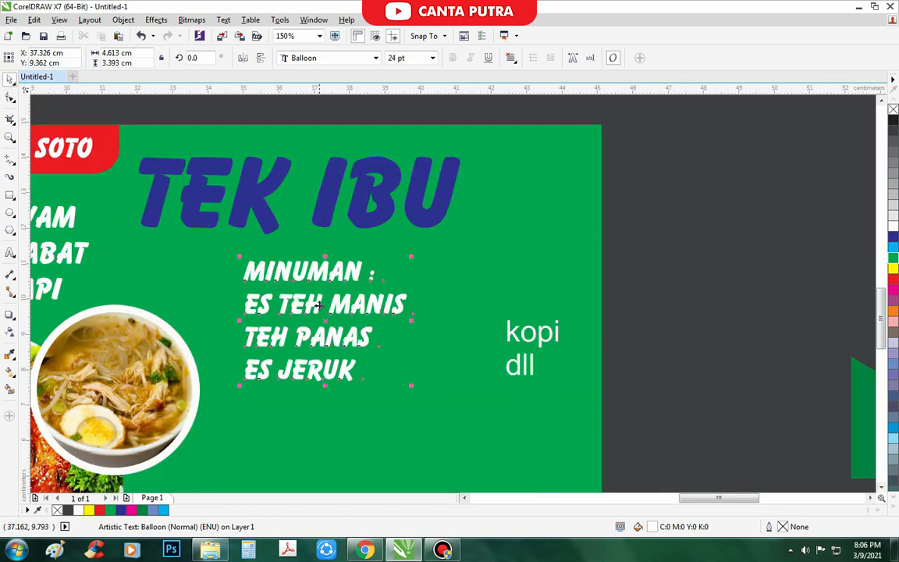
left_click_drag(318, 304, 305, 300)
left_click(531, 334)
left_click(376, 58)
left_click(308, 89)
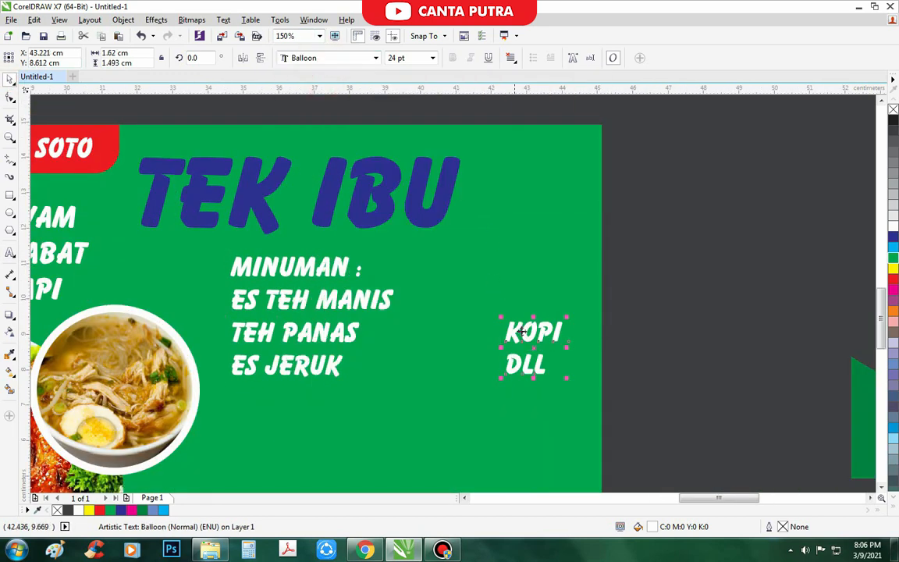
- Move the KOPI DLL text up beside the drinks list, undoing an accidental background move
left_click(479, 290)
left_click_drag(479, 290, 478, 290)
key("ctrl+z")
left_click_drag(524, 341, 476, 296)
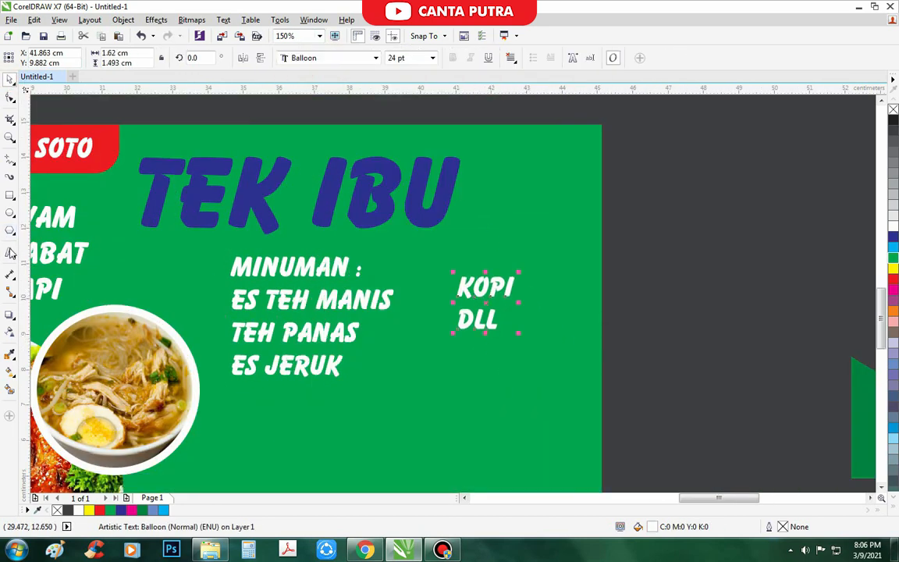
- Add a new line after KOPI in the second column and delete the word KOPI
left_click(10, 252)
left_click(512, 285)
key("Return")
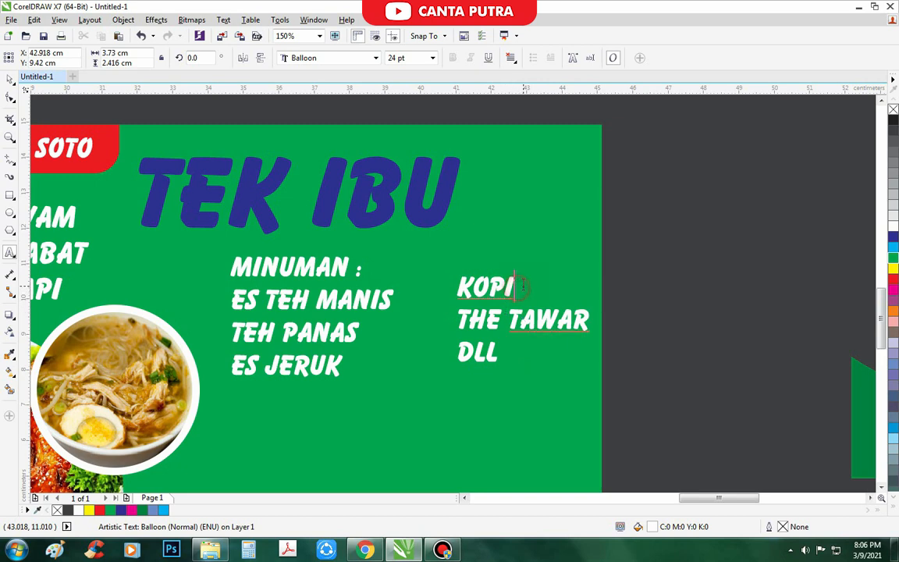
left_click_drag(521, 287, 459, 287)
key("BackSpace")
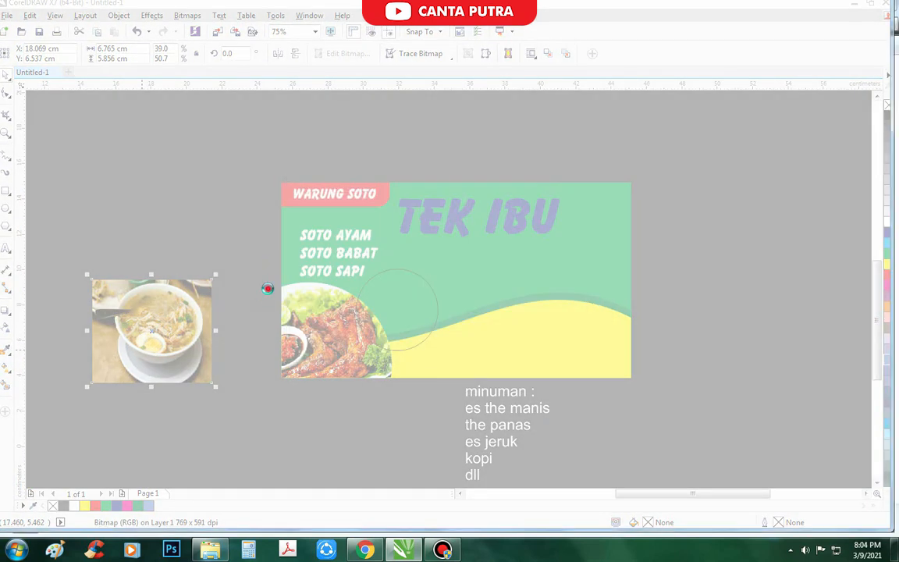
- Delete the traced copy sitting on top of the bowl photo
left_click(329, 310)
scroll(256, 336, "down", 2)
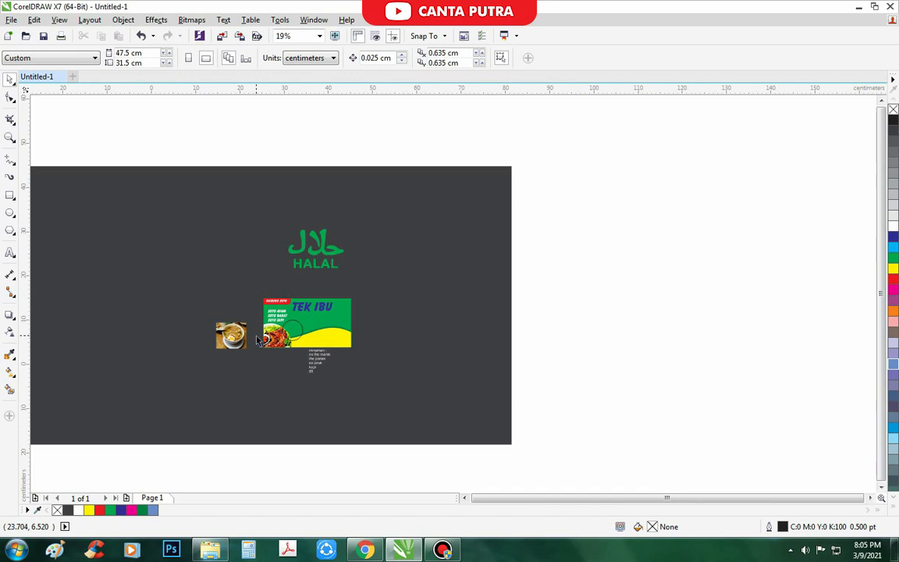
scroll(300, 322, "up", 2)
left_click(315, 356)
scroll(317, 355, "down", 1)
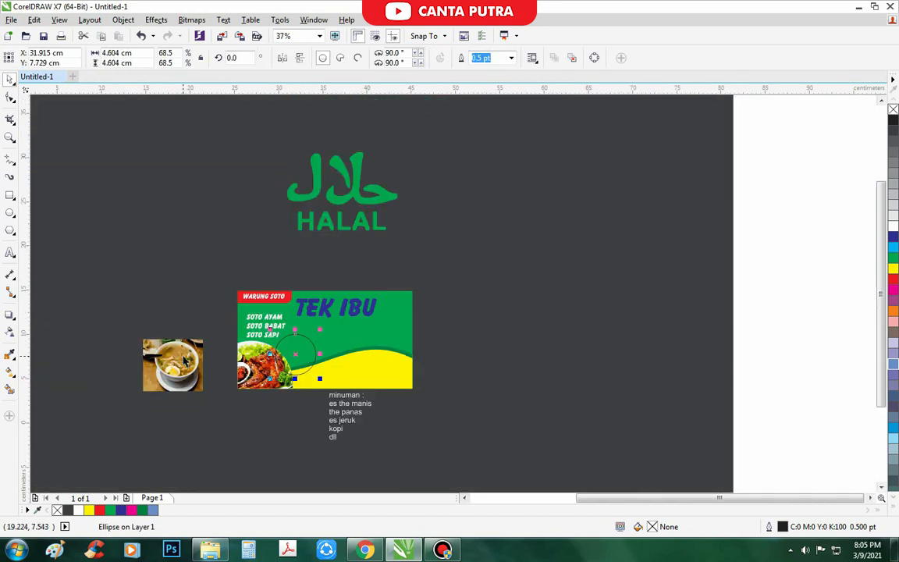
left_click_drag(177, 383, 208, 315)
scroll(208, 317, "up", 3)
scroll(261, 271, "down", 1)
key("Delete")
left_click_drag(197, 378, 209, 355)
- PowerClip the bowl photo inside the circle and enlarge it to fill the frame
right_click(208, 356)
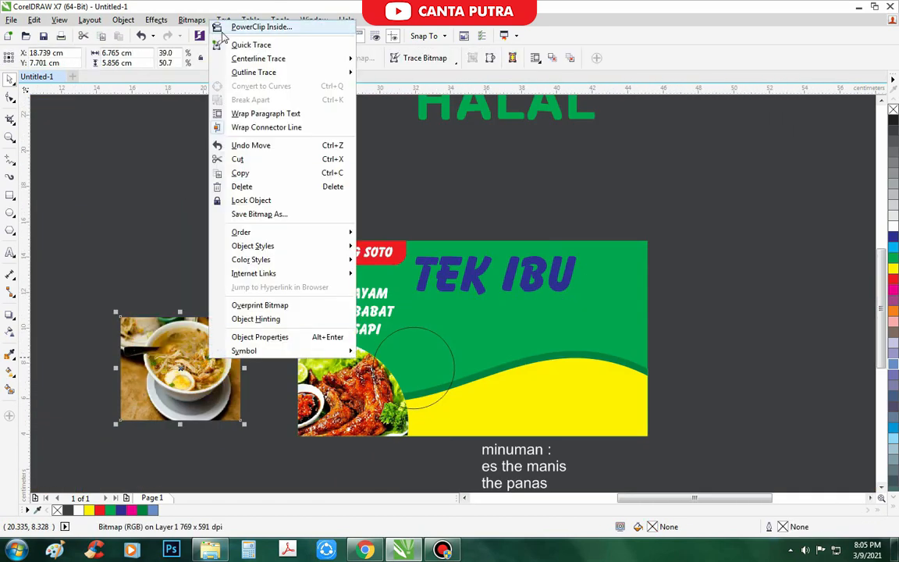
left_click(219, 31)
left_click(406, 373)
scroll(482, 425, "up", 1)
left_click(336, 408)
left_click_drag(380, 280, 354, 311)
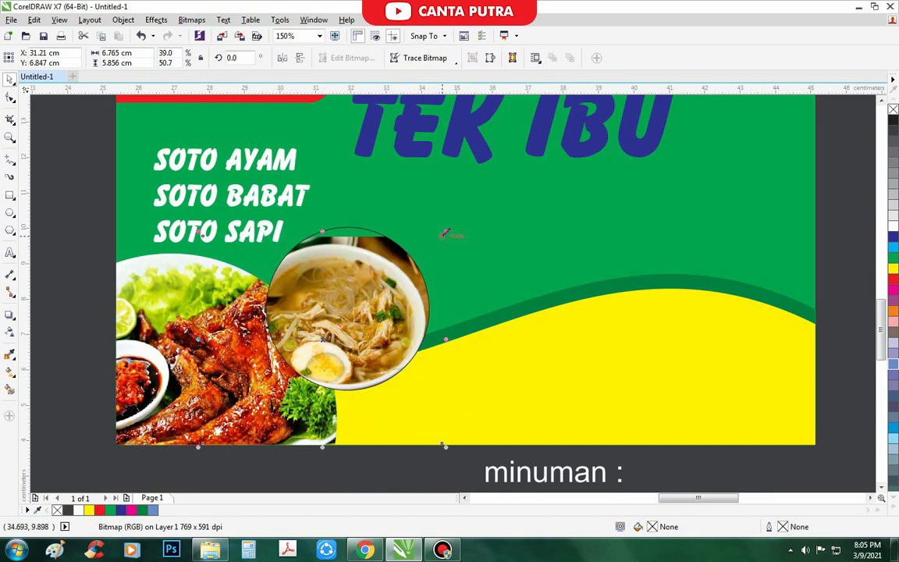
left_click_drag(444, 232, 471, 210)
left_click_drag(473, 446, 456, 431)
- Give the circle frame a white outline 6 pt wide
scroll(369, 289, "down", 1)
left_click(401, 306)
right_click(892, 228)
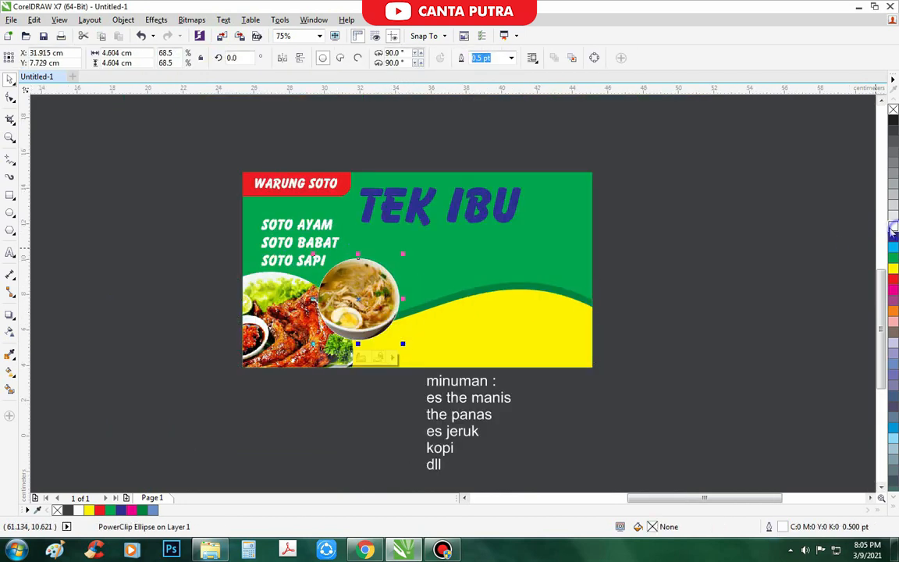
key("F12")
type("2")
key("Return")
key("F12")
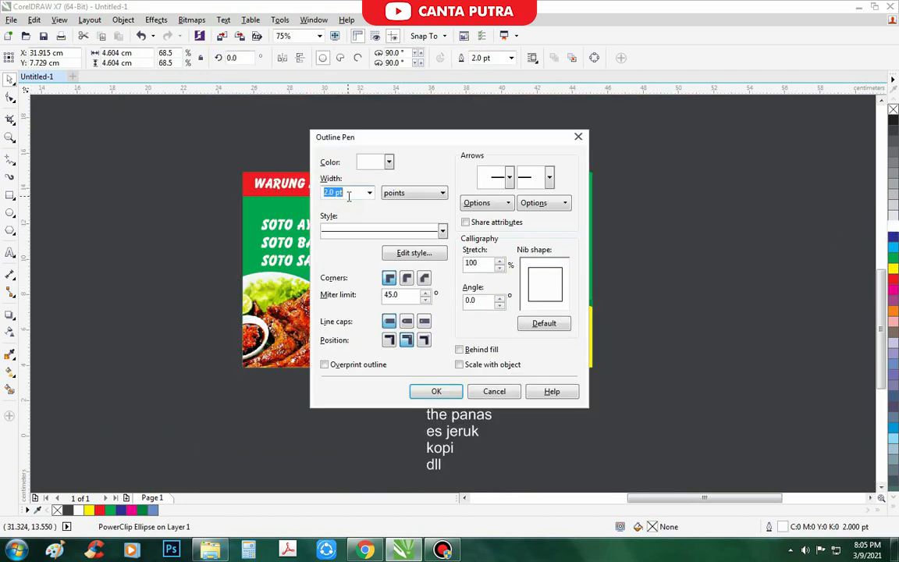
type("6")
key("Return")
scroll(351, 149, "up", 2)
- Change the yellow wave's fill to green from the palette
left_click(263, 297)
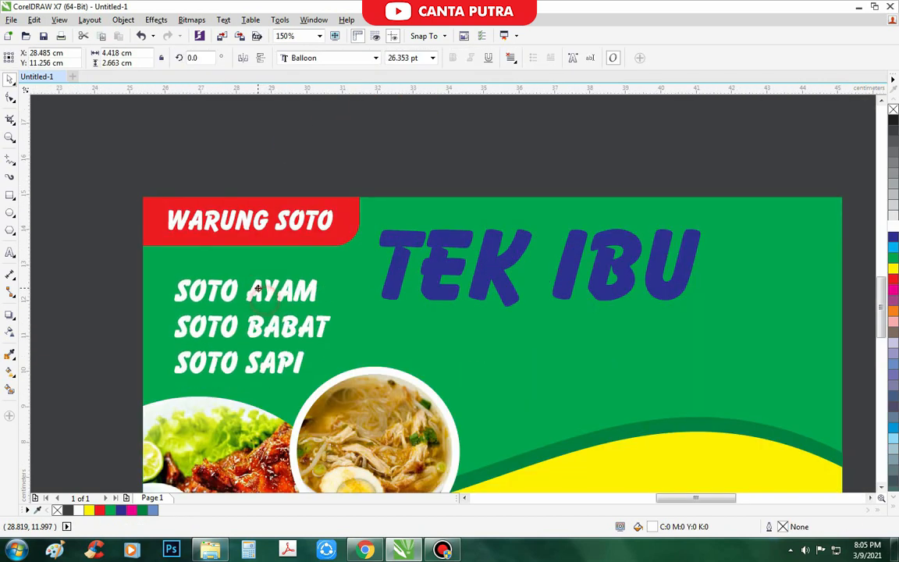
scroll(273, 301, "down", 2)
scroll(316, 289, "down", 2)
left_click(320, 265)
scroll(339, 321, "up", 1)
left_click(291, 401)
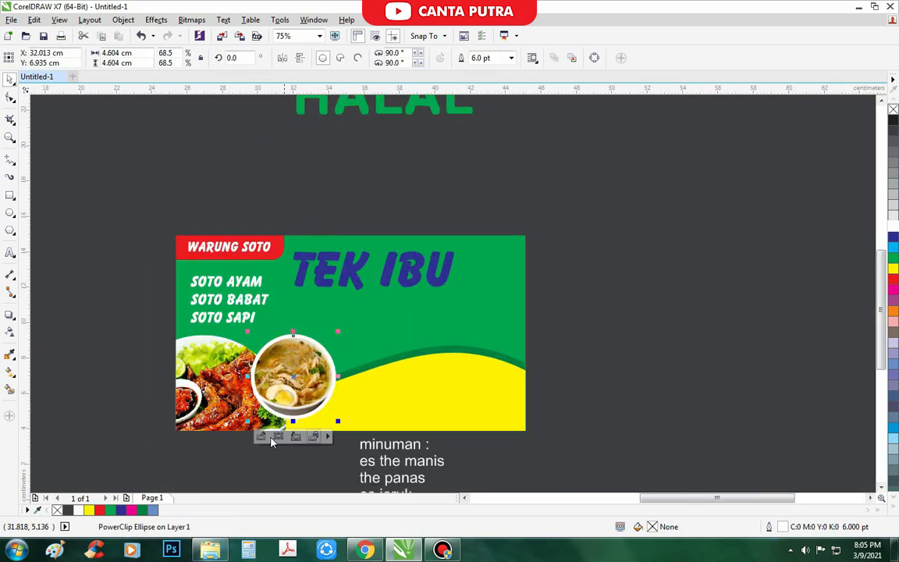
left_click(270, 458)
scroll(273, 369, "down", 1)
scroll(348, 404, "up", 1)
left_click(347, 365)
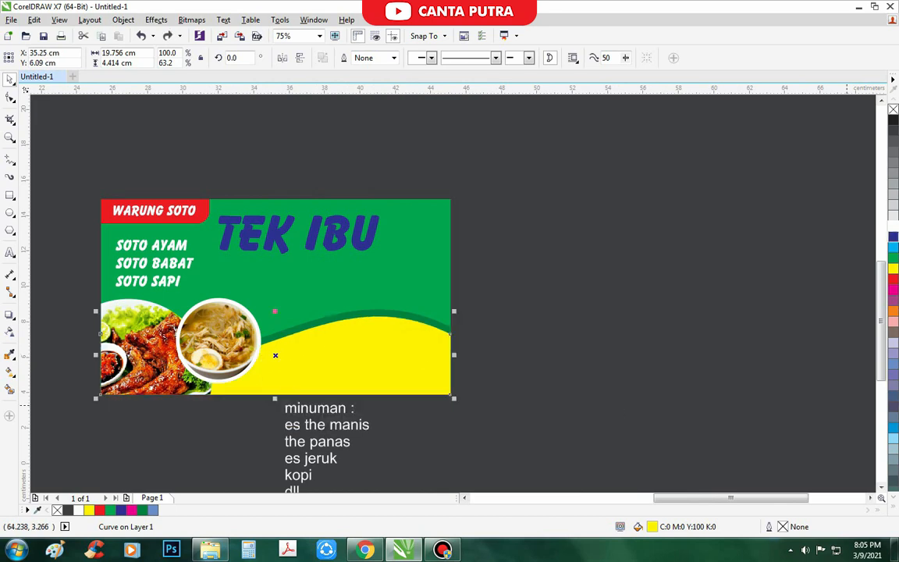
left_click(894, 247)
left_click(894, 258)
- Move both wave shapes off the banner and nudge the bowl circle up-left
scroll(485, 365, "down", 1)
left_click_drag(484, 364, 632, 415)
left_click_drag(449, 341, 686, 333)
scroll(356, 337, "up", 2)
left_click_drag(357, 343, 333, 327)
scroll(202, 325, "down", 2)
left_click(139, 318)
- Bring the drinks list up onto the banner and slide it left beneath TEK IBU
scroll(194, 296, "up", 1)
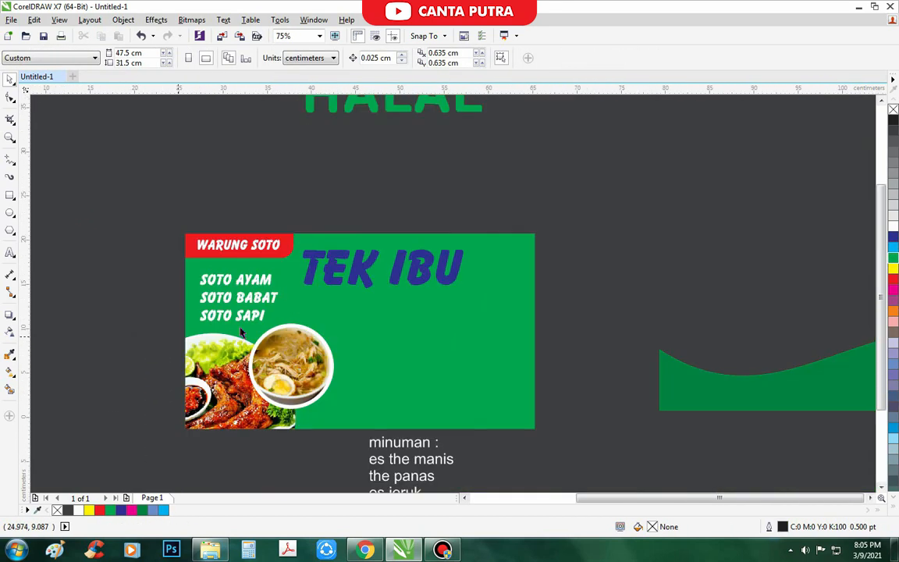
scroll(245, 334, "down", 1)
scroll(343, 345, "up", 1)
left_click_drag(280, 433, 351, 298)
scroll(263, 228, "down", 2)
scroll(263, 228, "up", 2)
left_click(291, 282)
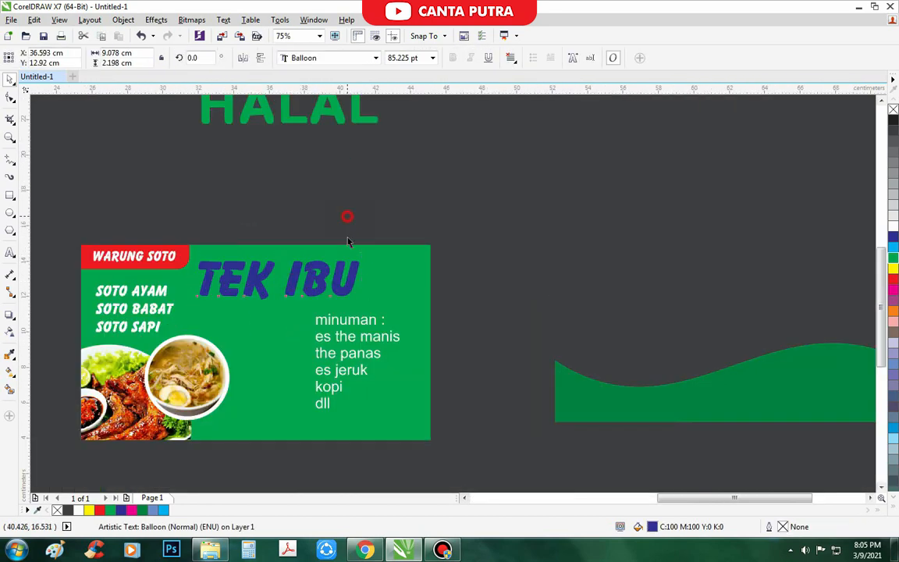
scroll(343, 238, "down", 1)
scroll(320, 287, "up", 1)
left_click(315, 267)
left_click_drag(315, 267, 253, 269)
- Cut the KOPI and DLL lines into a separate text object right of the drinks list
scroll(311, 320, "up", 2)
left_click_drag(222, 347, 170, 307)
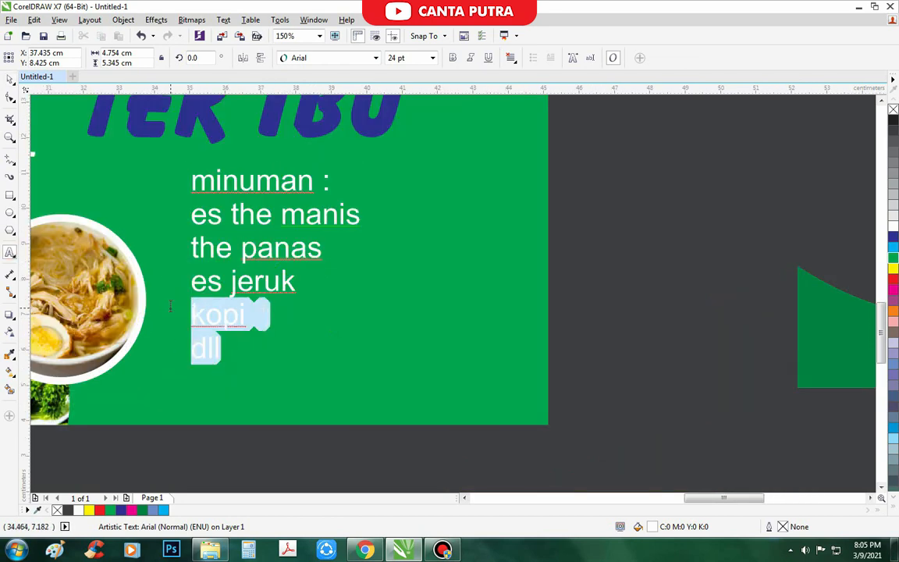
key("ctrl+x")
scroll(222, 338, "down", 1)
scroll(337, 316, "up", 1)
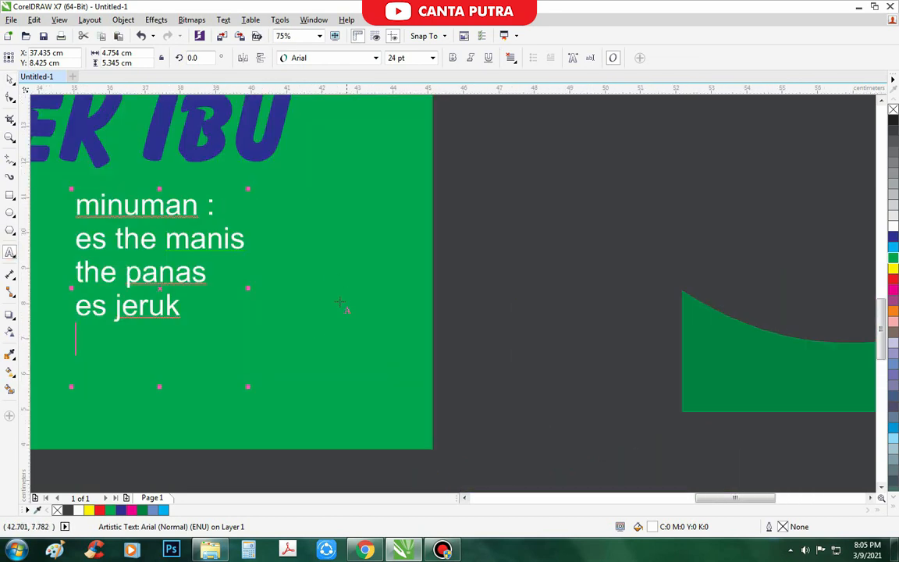
left_click(336, 277)
key("ctrl+v")
scroll(349, 338, "down", 1)
- Apply the Balloon font to the whole drinks list
left_click(260, 291)
key("ctrl+a")
left_click(329, 58)
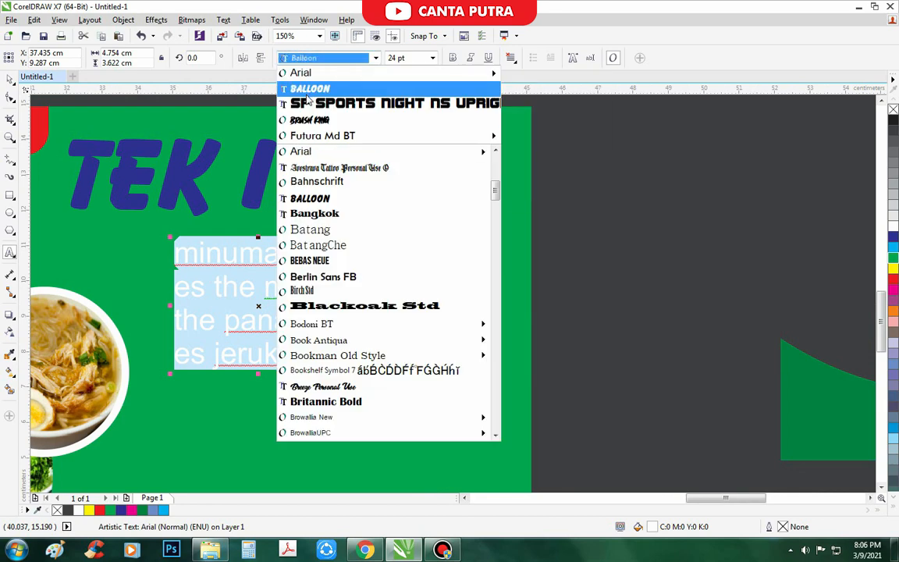
left_click(316, 88)
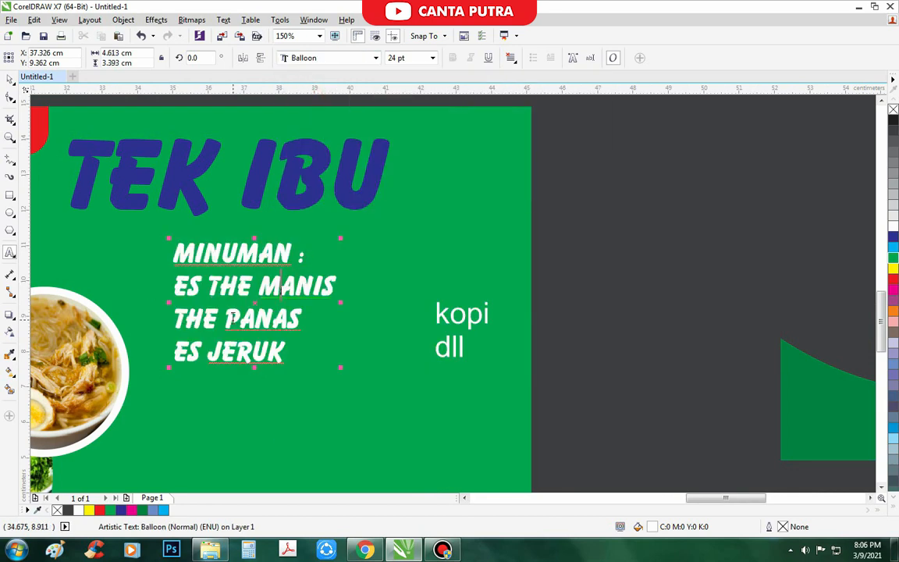
- Correct the typos so the list reads ES TEH MANIS and TEH PANAS
left_click(235, 282)
key("BackSpace")
type("H")
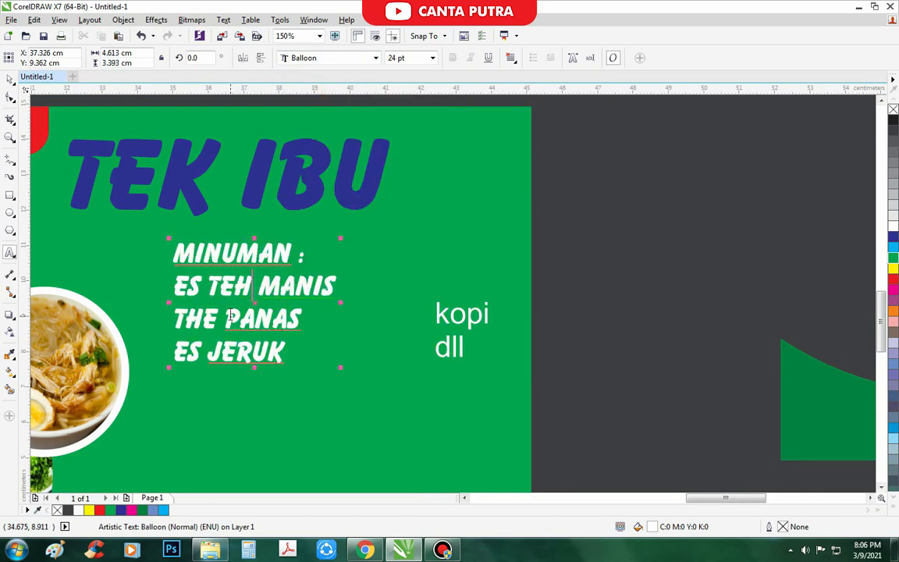
left_click(216, 319)
key("BackSpace")
key("BackSpace")
type("EH")
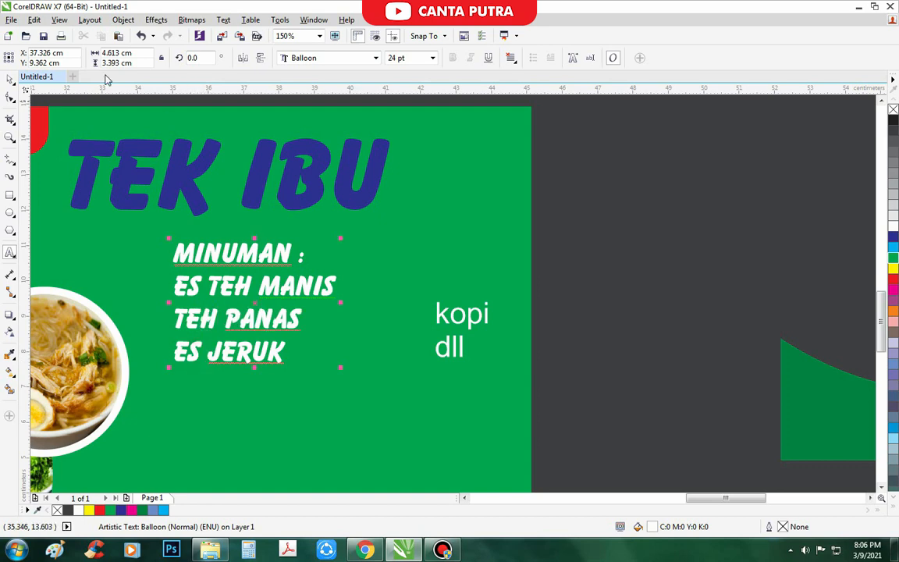
- Set KOPI DLL in Balloon and move it up beside the list
left_click(531, 332)
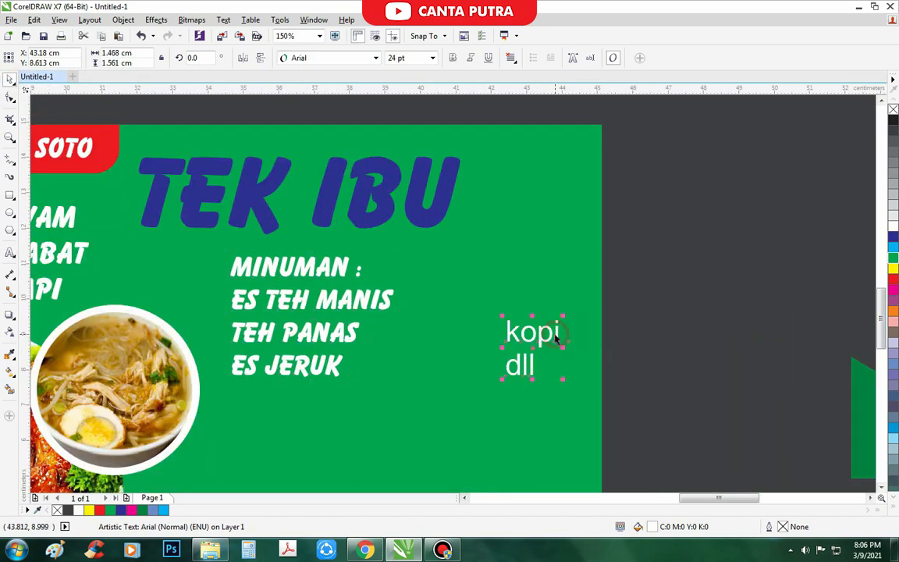
left_click(322, 57)
left_click(320, 88)
left_click_drag(518, 336, 477, 289)
key("ctrl+z")
left_click_drag(521, 342, 475, 301)
- Edit the second column to read THE TAWAR, KOPI, DLL
left_click(10, 252)
left_click(511, 287)
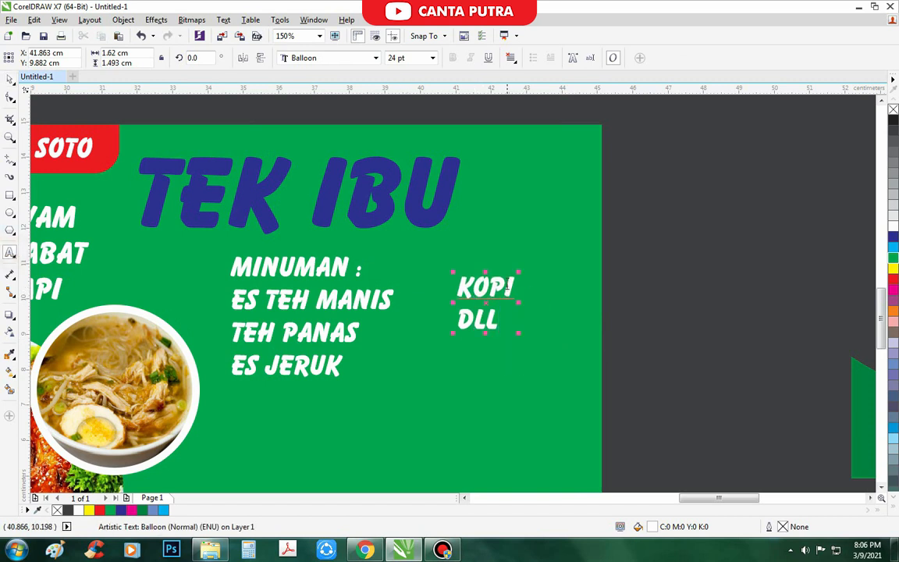
key("Return")
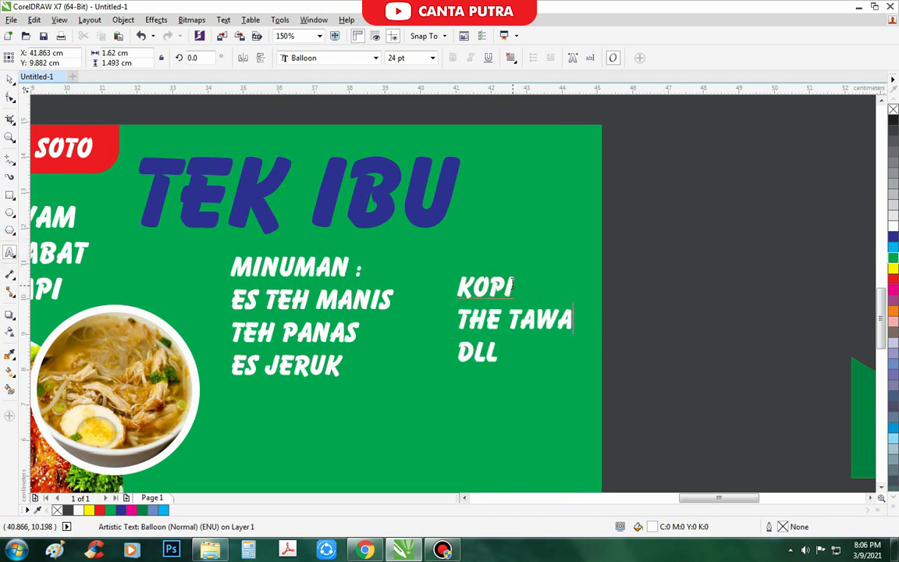
left_click_drag(515, 287, 435, 295)
key("Delete")
key("Delete")
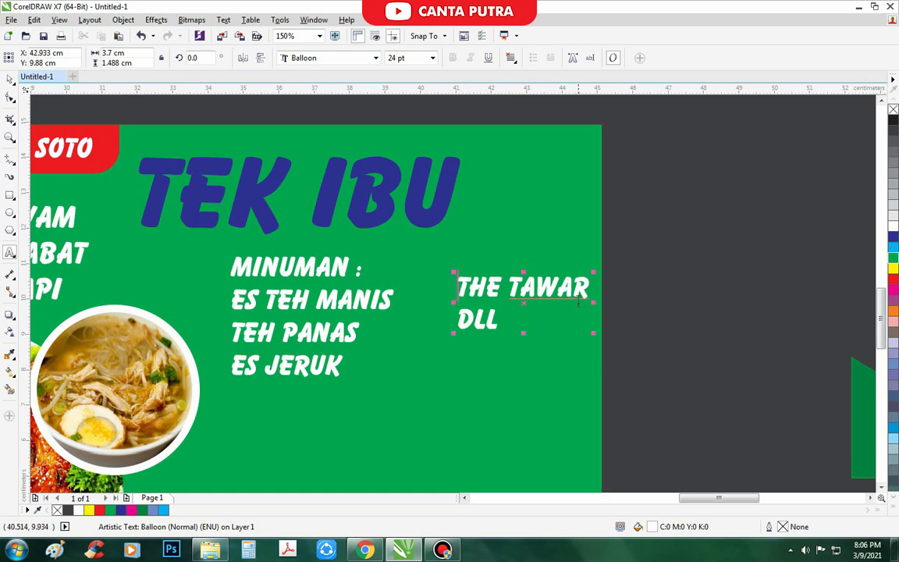
left_click(587, 289)
key("Return")
type("KOPI")
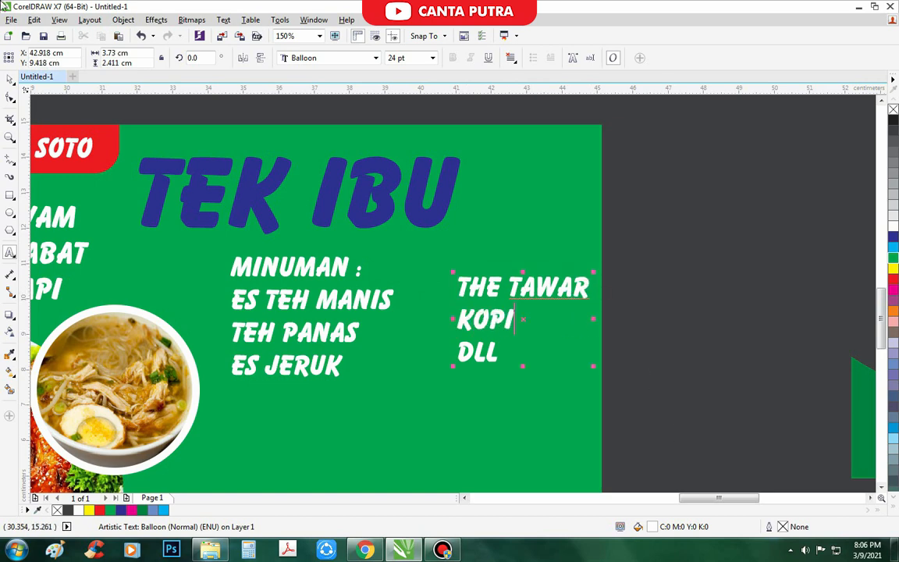
- Position both drinks text blocks as two columns lower on the card
left_click(9, 79)
scroll(351, 312, "down", 1)
left_click(578, 324)
scroll(428, 303, "up", 1)
left_click_drag(405, 300, 378, 313)
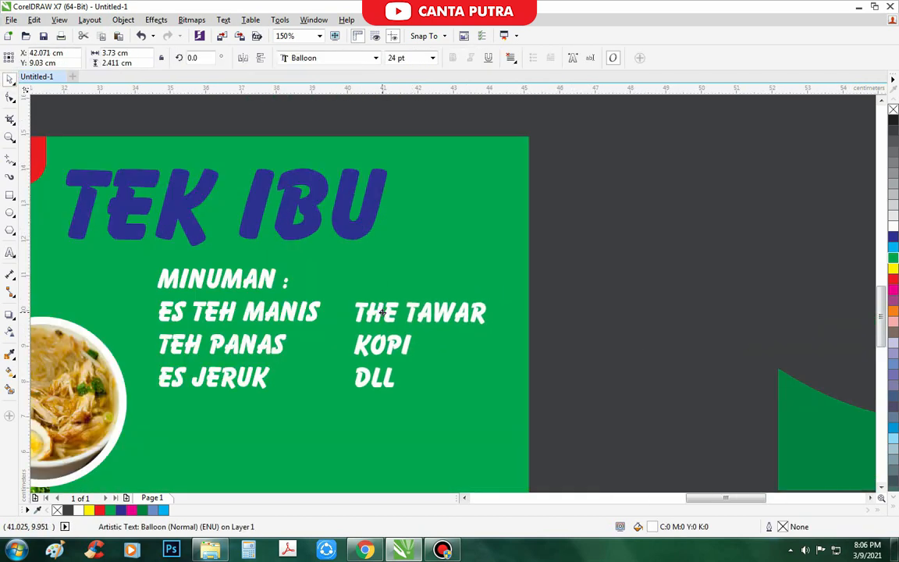
left_click(311, 319, "shift")
left_click_drag(311, 318, 299, 322)
scroll(351, 275, "down", 2)
left_click(488, 316)
scroll(347, 301, "up", 1)
left_click_drag(358, 295, 252, 378)
right_click(253, 378)
scroll(322, 399, "up", 1)
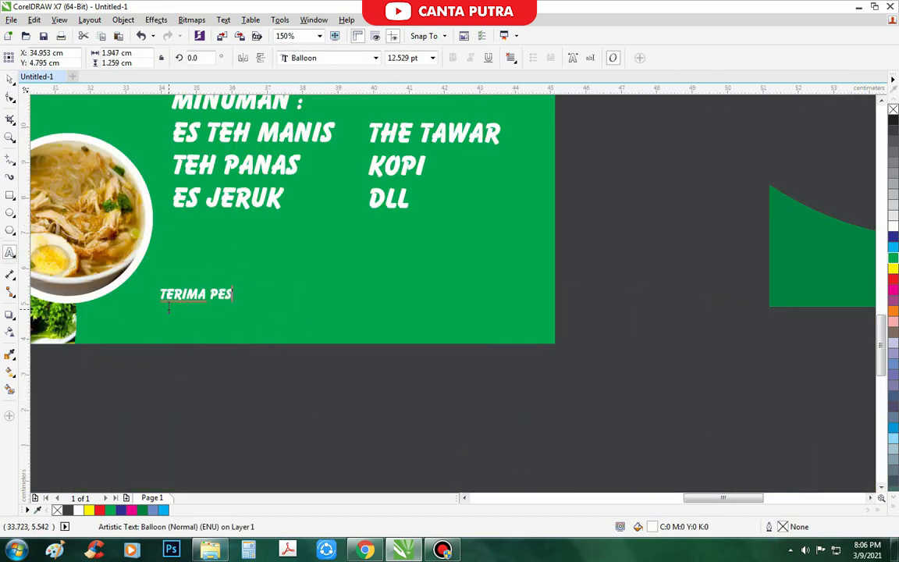
- Add the 'TERIMA PESANAN :' text line beneath the drinks lists
left_click(14, 84)
left_click(277, 285)
scroll(314, 334, "down", 2)
left_click(320, 368)
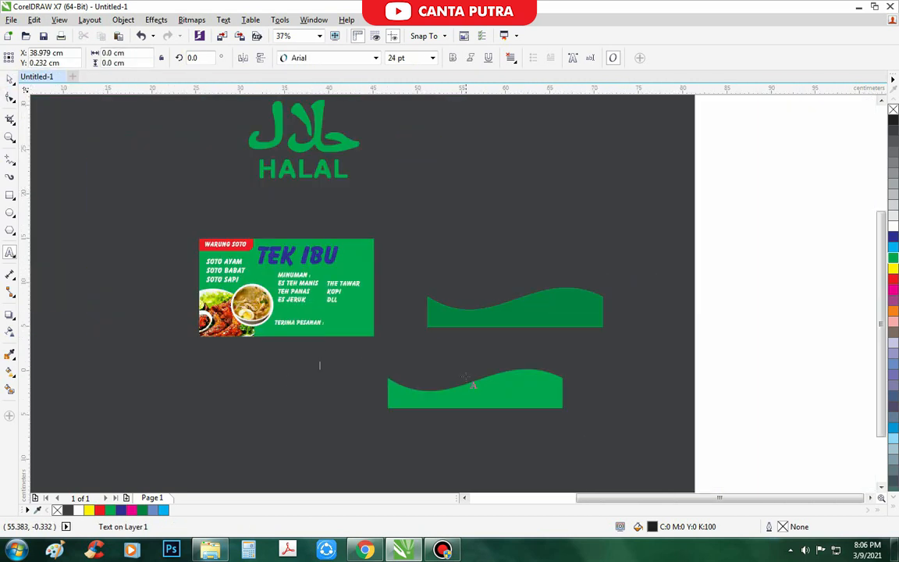
left_click_drag(481, 392, 529, 375)
key("ctrl+z")
left_click(518, 392)
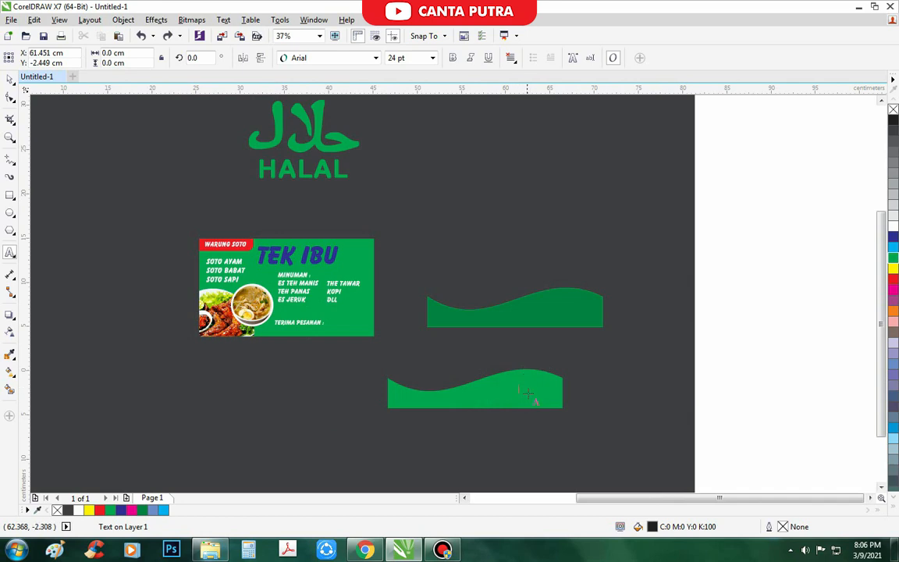
- Delete both the lower and upper green wave shapes
key("ctrl+space")
left_click(528, 393)
left_click(553, 313, "shift")
key("Delete")
- Move 'TERIMA PESANAN :' up and right, then nudge the TEK IBU title slightly left
scroll(328, 304, "up", 2)
left_click_drag(253, 383, 272, 359)
scroll(266, 398, "down", 2)
left_click(258, 423)
scroll(245, 345, "up", 1)
scroll(254, 349, "down", 1)
scroll(262, 364, "up", 2)
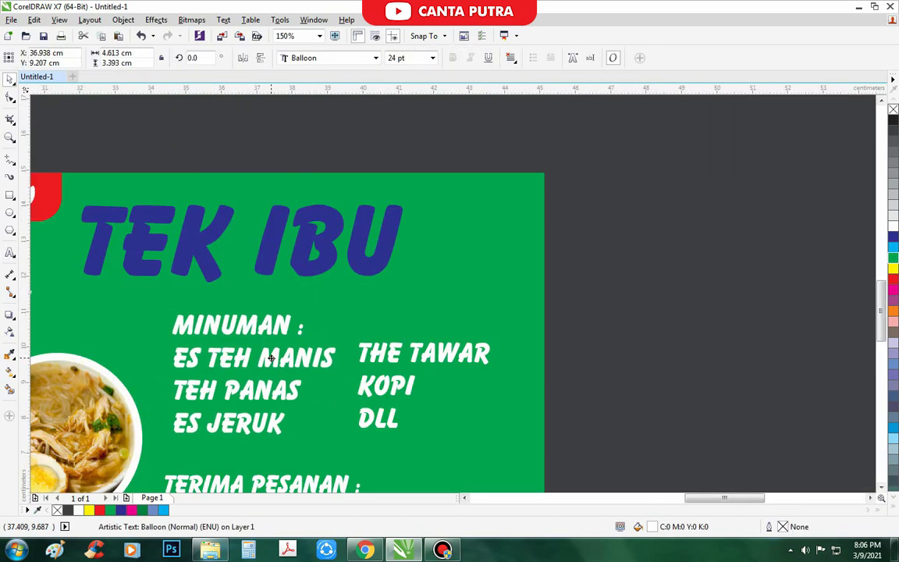
scroll(284, 351, "down", 1)
left_click(461, 375)
scroll(220, 299, "up", 1)
left_click_drag(225, 296, 222, 297)
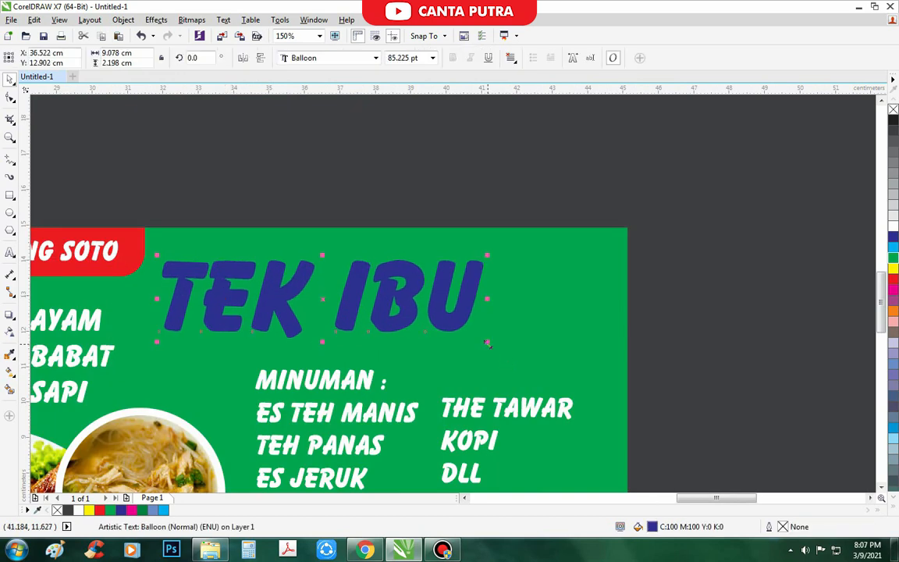
- Enlarge TEK IBU to about 103 pt and give it a 6 pt white rounded outline
left_click_drag(487, 342, 553, 380)
scroll(257, 304, "down", 1)
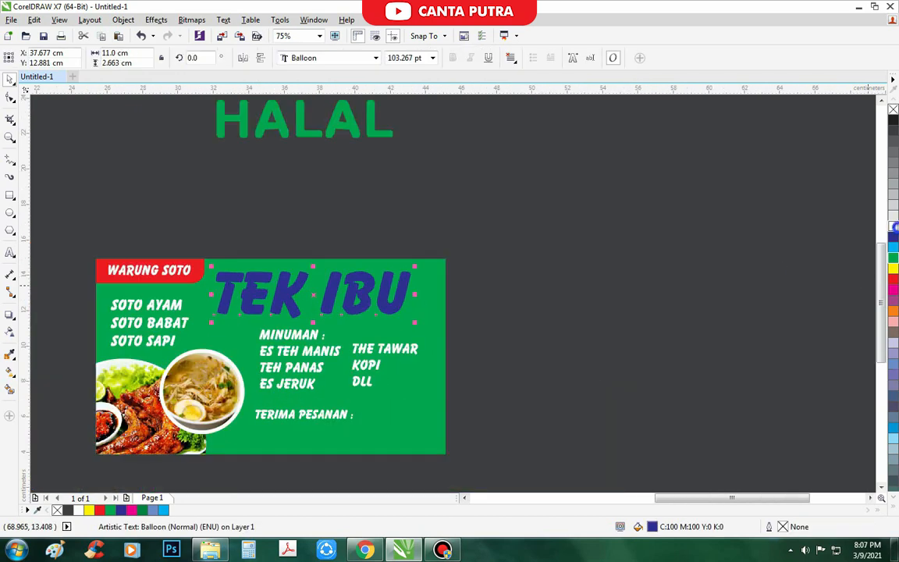
scroll(387, 296, "up", 1)
key("F12")
type("6")
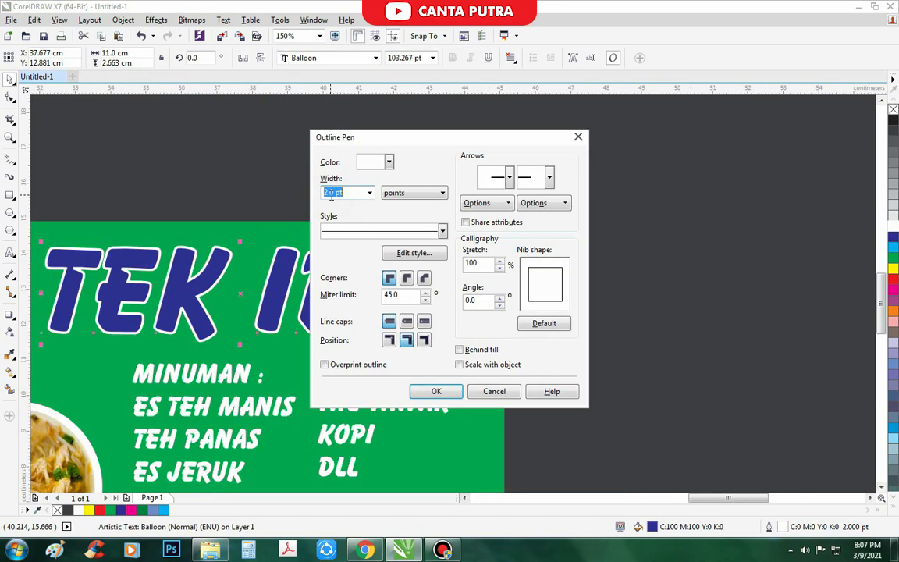
left_click(405, 281)
scroll(377, 249, "up", 1)
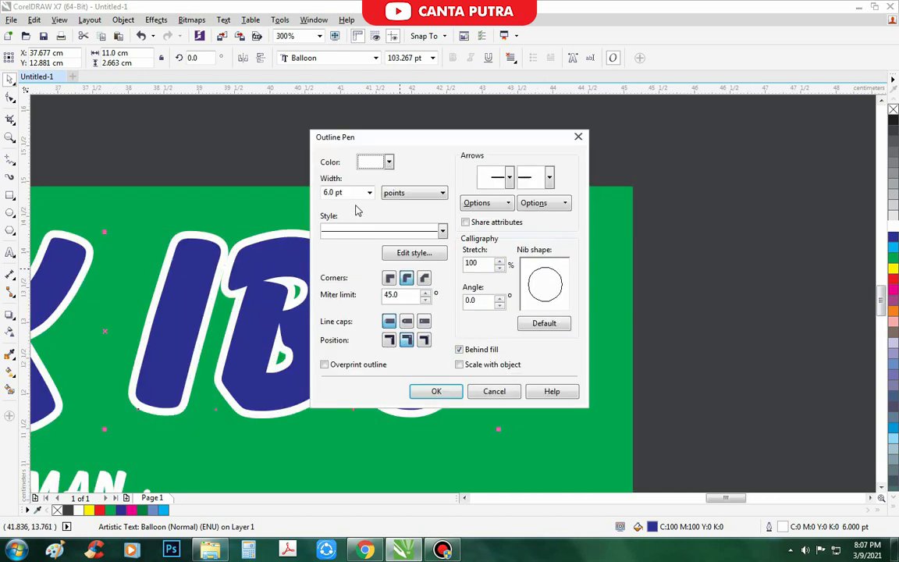
key("Return")
scroll(336, 234, "down", 2)
scroll(419, 286, "up", 1)
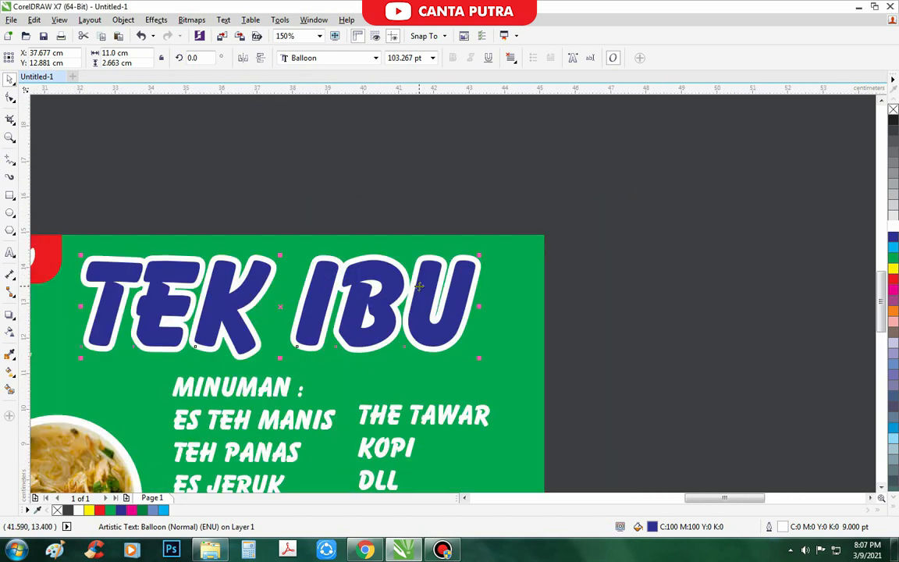
- Fill TEK IBU with a blue-to-light-cyan gradient
key("F11")
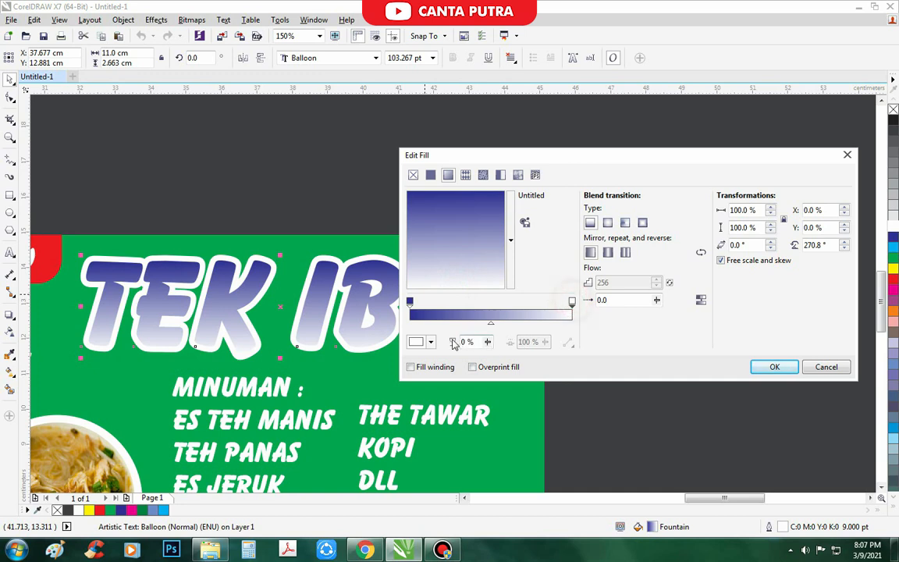
left_click(431, 342)
left_click(495, 431)
left_click(471, 421)
left_click(357, 196)
key("Return")
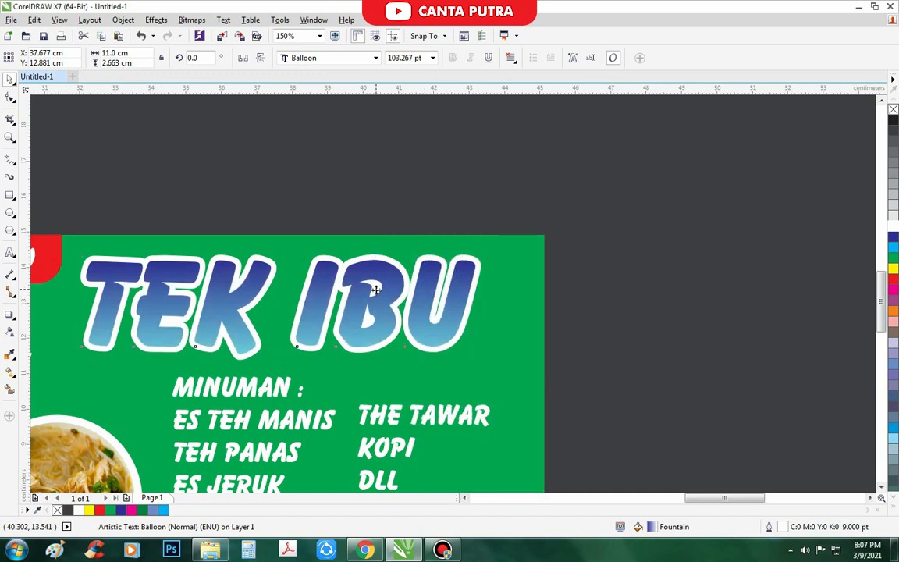
scroll(378, 291, "down", 1)
scroll(410, 315, "up", 2)
- Create a black offset copy of TEK IBU behind the original as a shadow
left_click_drag(413, 320, 408, 330)
right_click(408, 329)
left_click(893, 120)
right_click(893, 120)
scroll(515, 247, "down", 1)
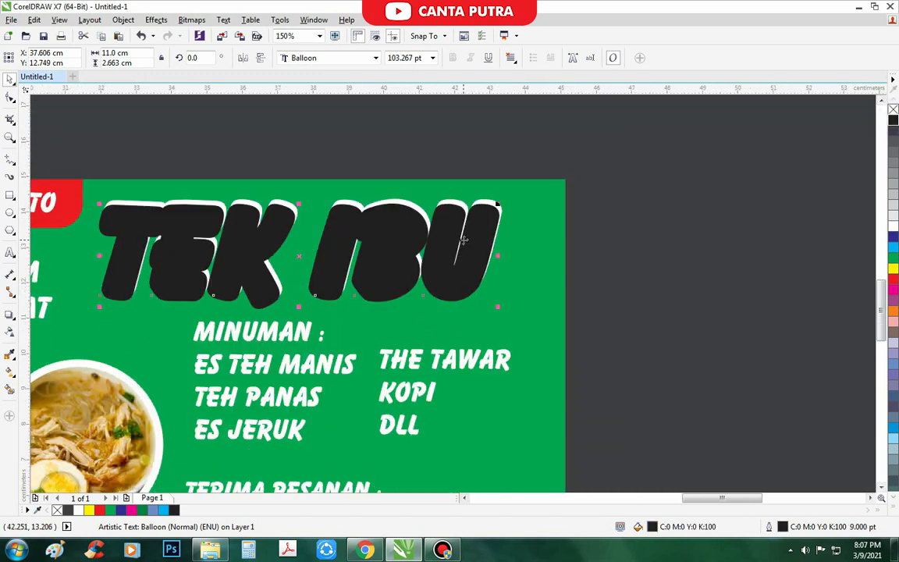
key("ctrl+Page_Down")
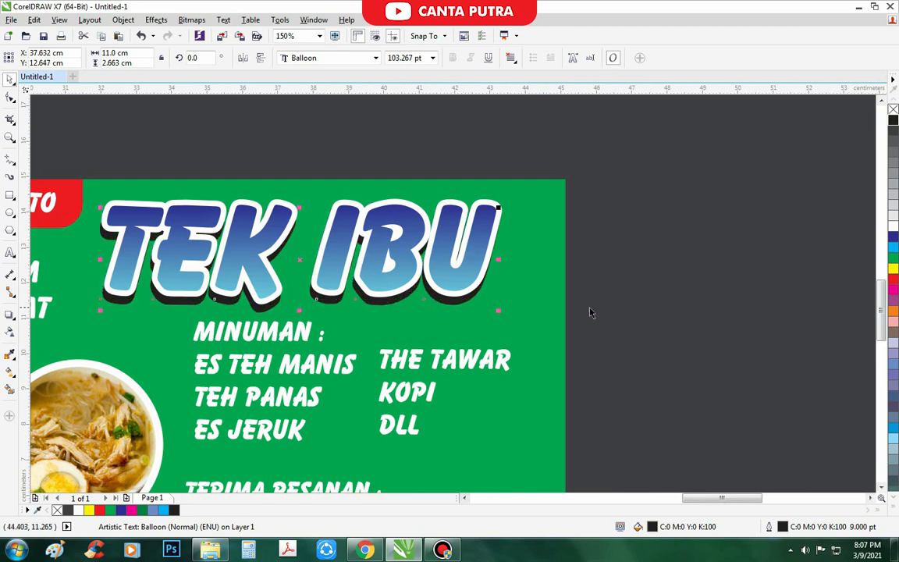
scroll(589, 312, "down", 2)
scroll(234, 252, "up", 2)
- Try the Envelope effect on TEK IBU, then switch to the Blend effect
left_click(10, 315)
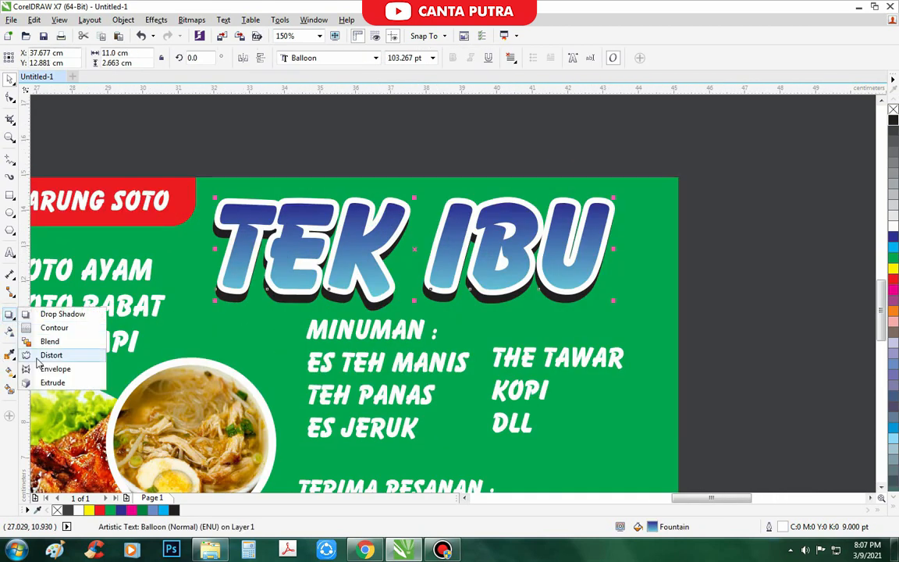
left_click(53, 369)
scroll(230, 260, "up", 1)
left_click(8, 316)
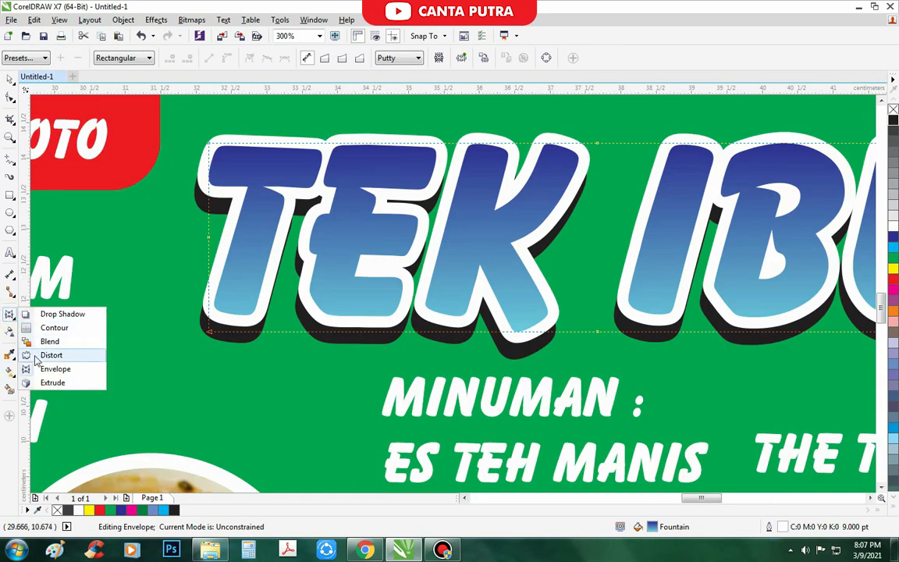
left_click(46, 341)
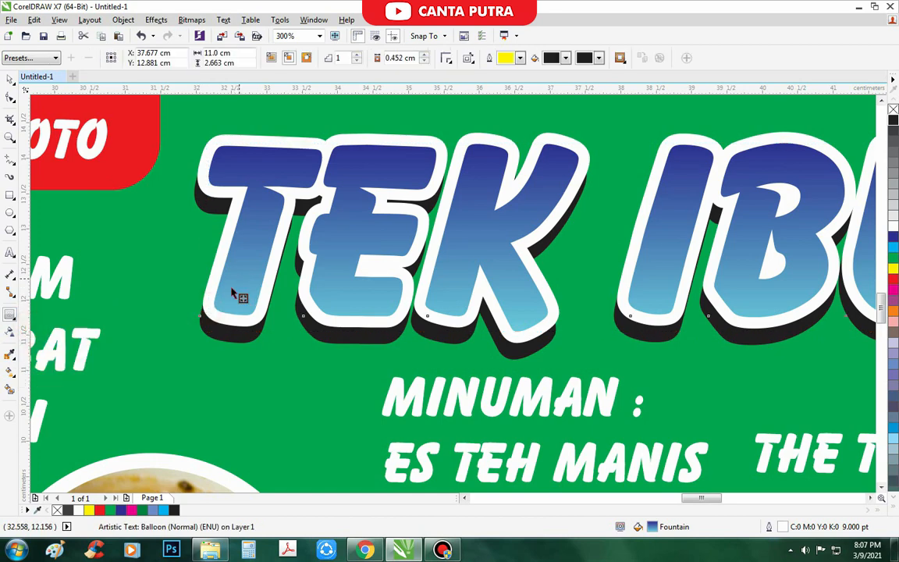
- Break apart the TEK IBU title's contour group into separate pieces
left_click_drag(225, 296, 438, 309)
scroll(438, 309, "down", 1)
key("ctrl+k")
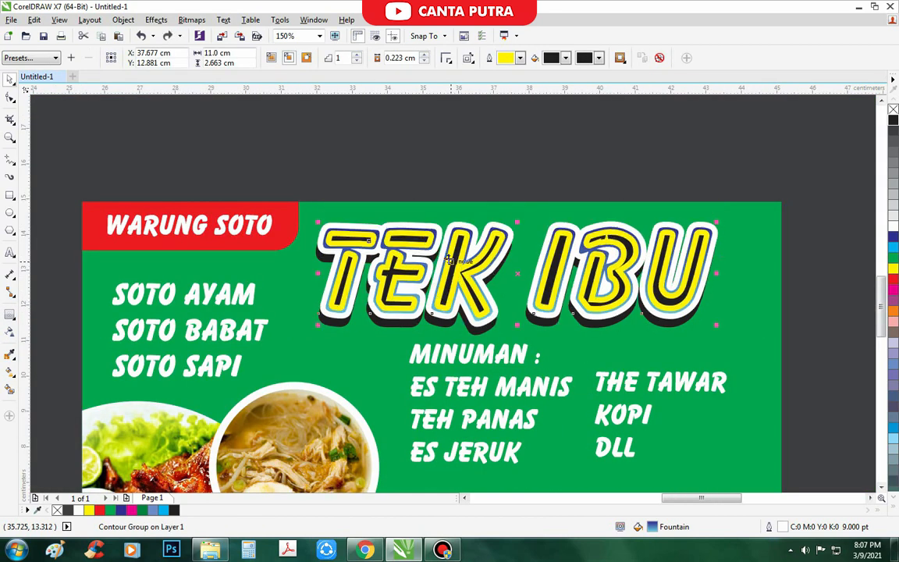
scroll(411, 252, "down", 1)
left_click(425, 183)
scroll(562, 252, "up", 2)
- Fill the title's inner lettering cyan-blue and remove its yellow outline
left_click(546, 243)
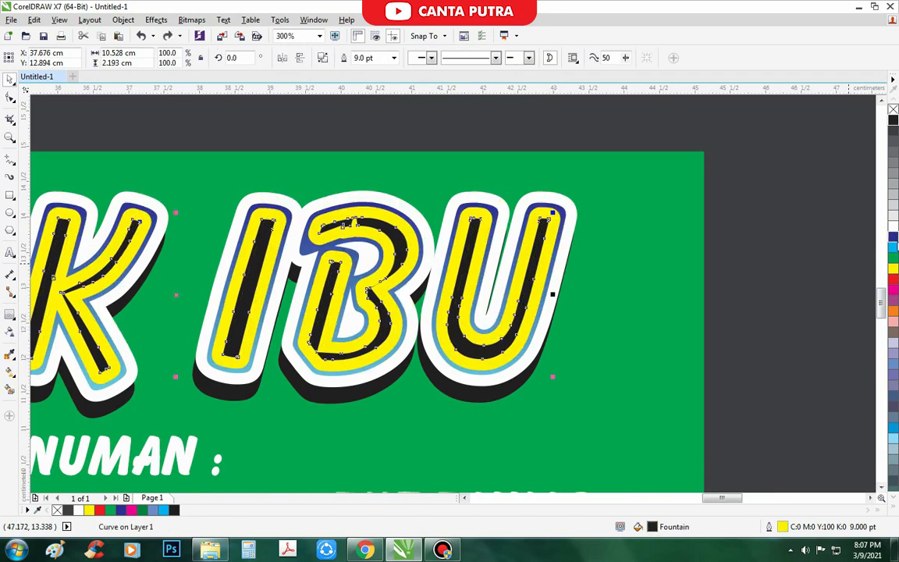
left_click(893, 236)
right_click(892, 109)
scroll(622, 240, "down", 2)
left_click(718, 287)
scroll(589, 261, "up", 2)
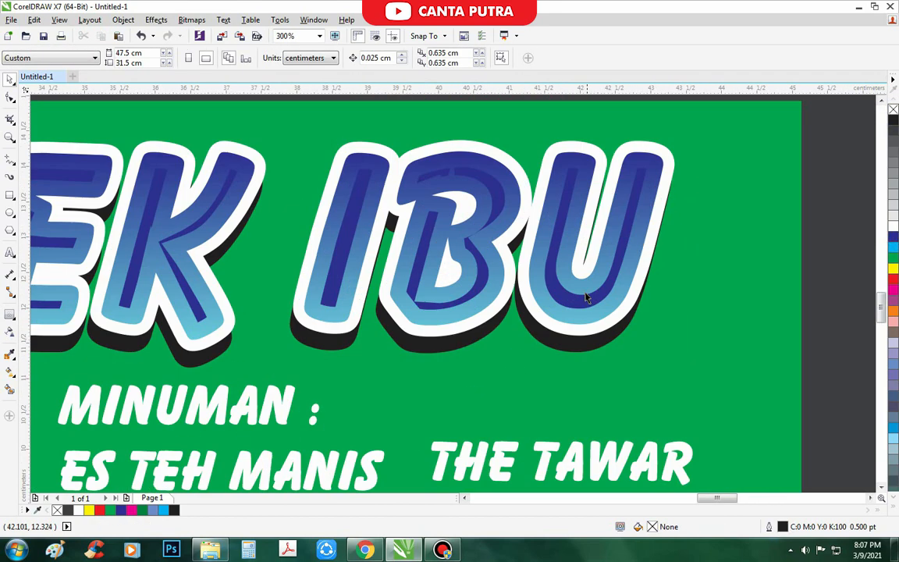
left_click_drag(585, 294, 600, 295)
key("ctrl+z")
left_click(893, 247)
scroll(433, 281, "down", 2)
left_click(427, 197)
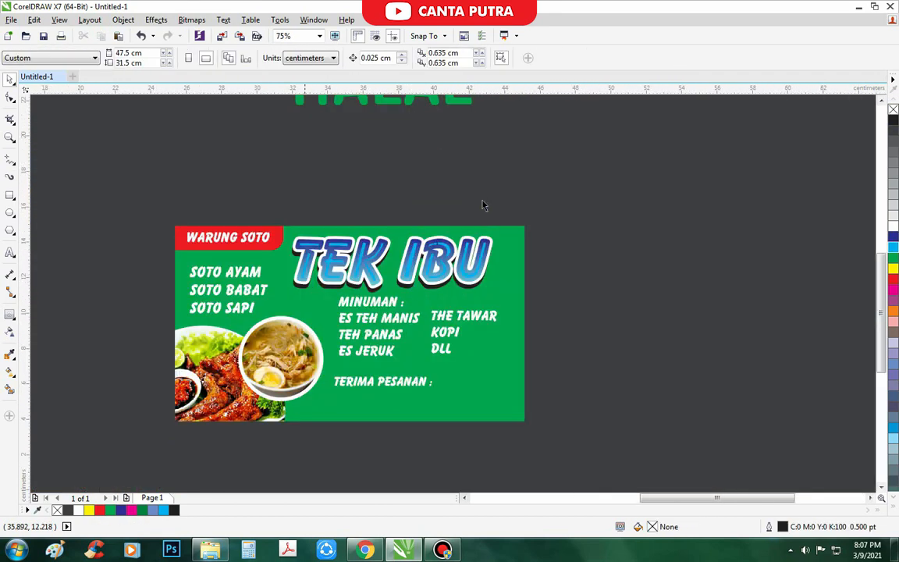
- Give the title a 289° fountain fill with a darker end colour
scroll(482, 251, "up", 3)
left_click_drag(534, 222, 540, 210)
key("ctrl+z")
key("F11")
left_click(469, 281)
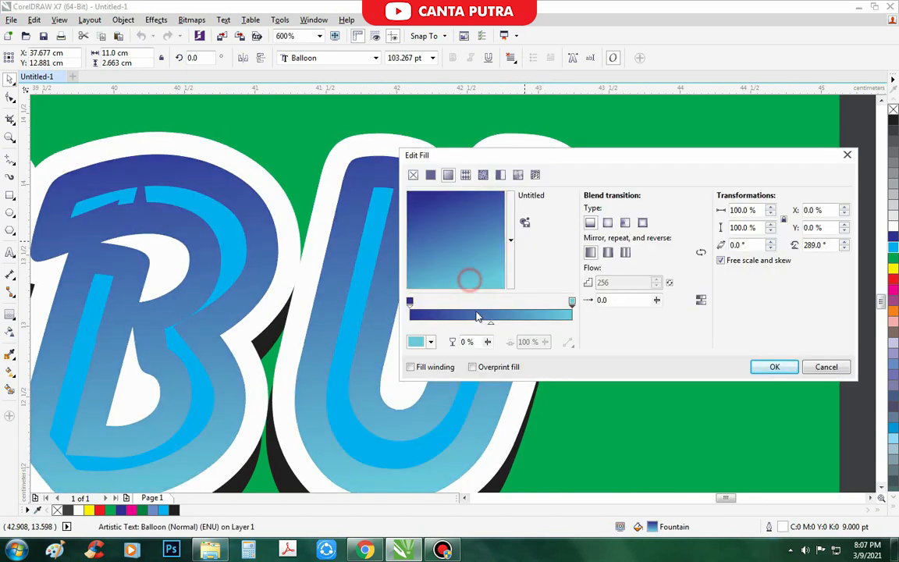
left_click(417, 343)
left_click(486, 440)
left_click(305, 153)
key("Return")
- Change the title's inner lettering to dark blue
scroll(417, 265, "down", 1)
left_click(583, 313)
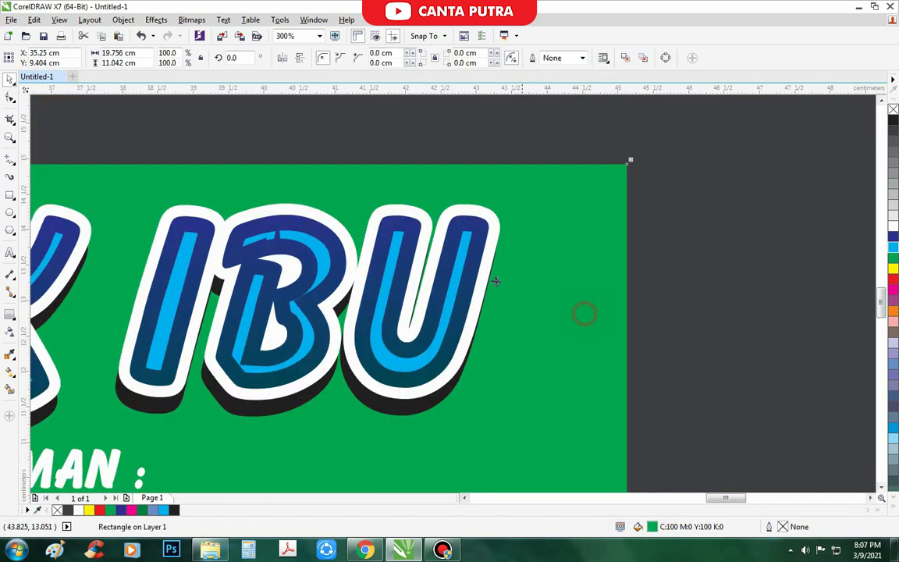
scroll(489, 278, "up", 1)
left_click_drag(451, 257, 465, 257)
key("ctrl+z")
left_click(893, 237)
scroll(555, 247, "down", 2)
left_click(624, 326)
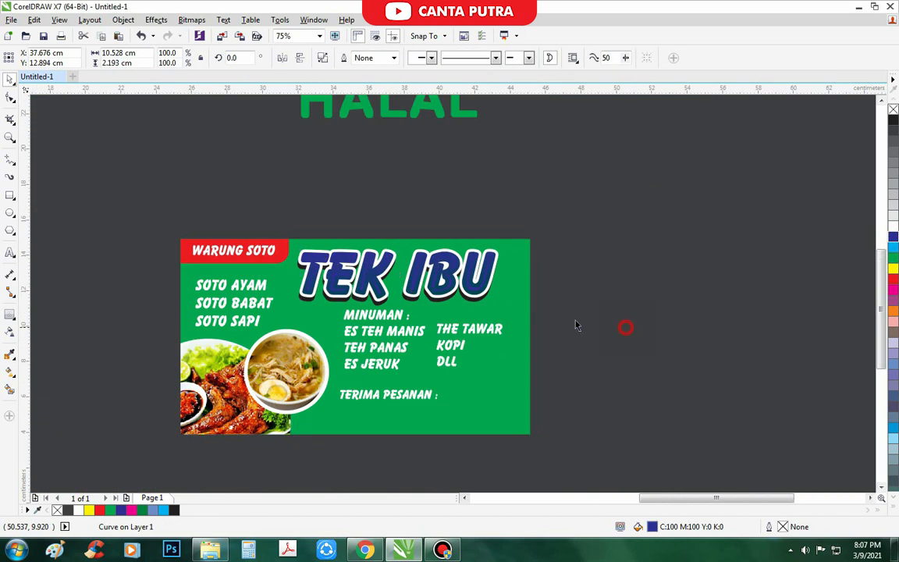
scroll(374, 306, "up", 2)
left_click_drag(394, 308, 395, 313)
key("ctrl+z")
- Set the title gradient's end colour to dark red
left_click_drag(335, 385, 345, 394)
key("ctrl+z")
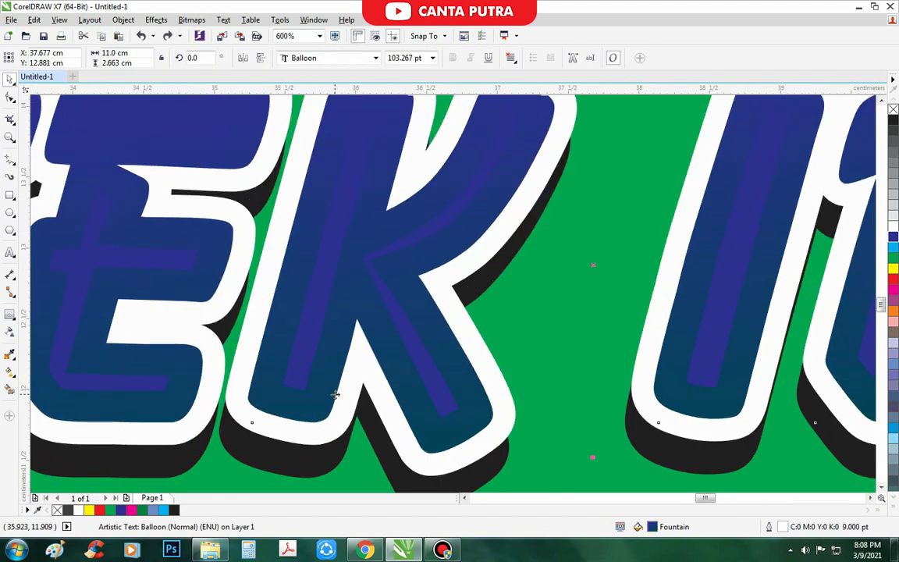
key("F11")
left_click(415, 344)
left_click(495, 401)
left_click(485, 450)
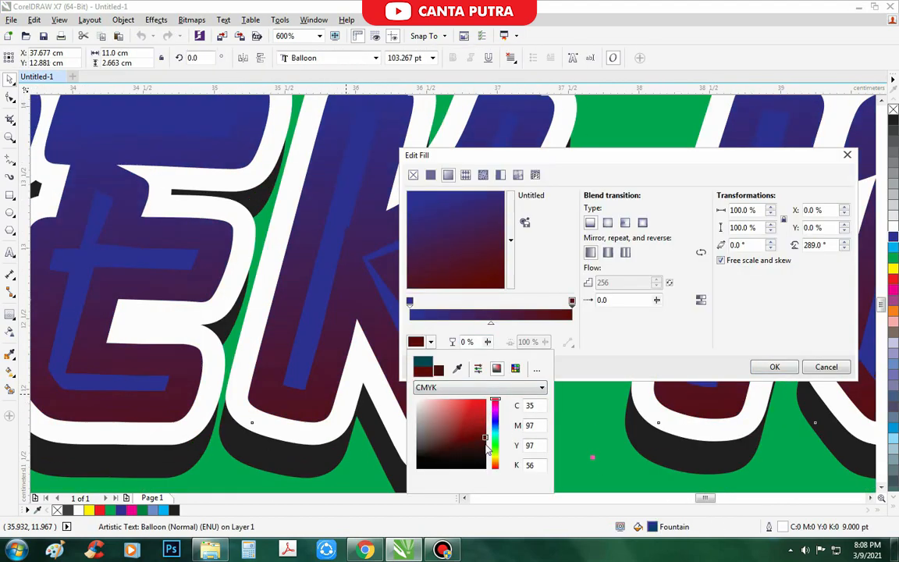
left_click(322, 474)
key("Return")
- Select all parts of the TEK IBU title and shift it slightly right
scroll(298, 313, "down", 3)
left_click(376, 217)
scroll(285, 332, "up", 1)
left_click_drag(654, 223, 182, 358)
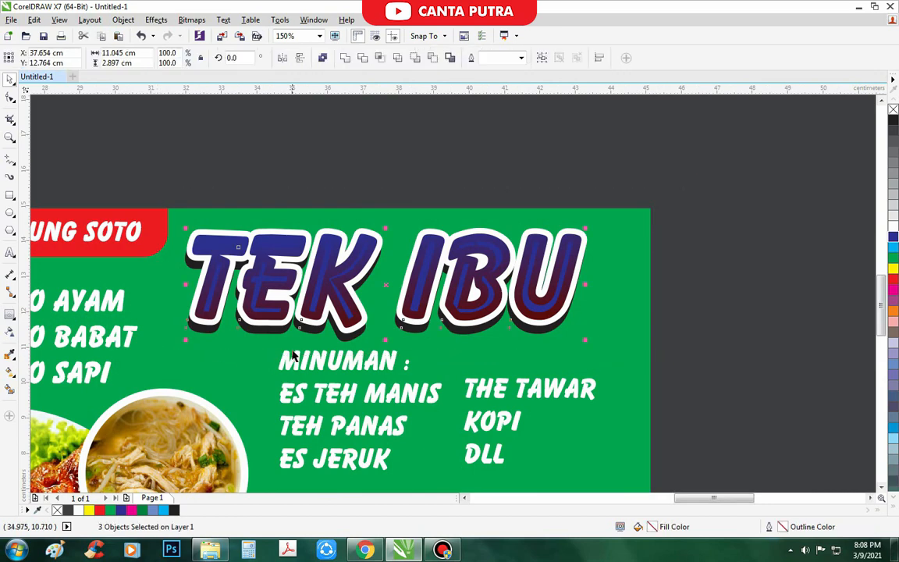
left_click_drag(290, 314, 300, 314)
scroll(304, 302, "down", 1)
left_click(355, 222)
scroll(347, 336, "up", 1)
- Select the MINUMAN drink list, then the four menu text blocks
left_click(364, 299)
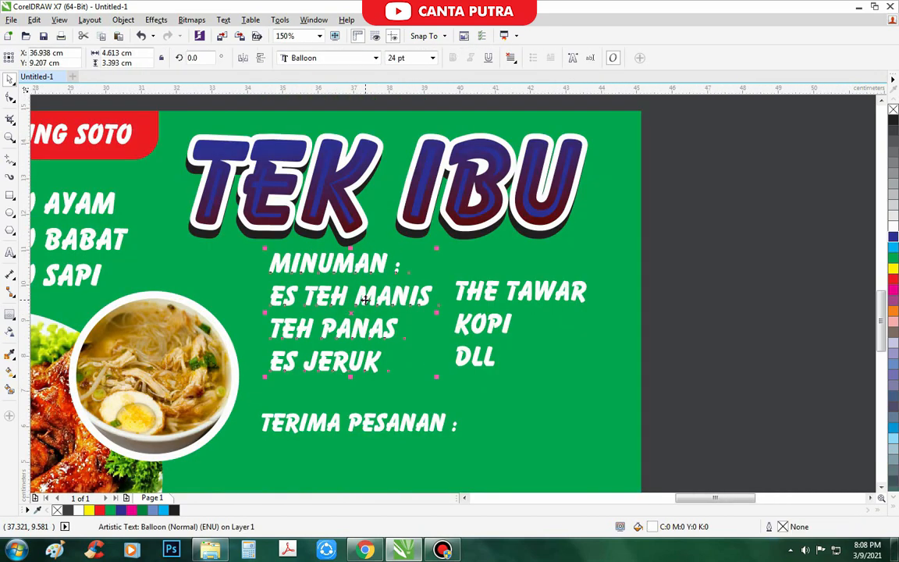
scroll(321, 312, "down", 1)
left_click(622, 341)
scroll(556, 281, "up", 1)
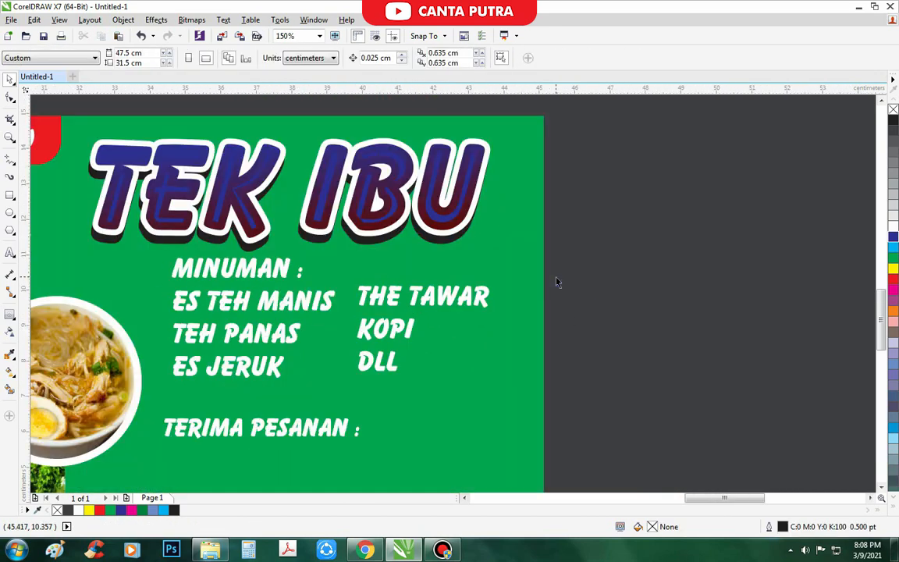
left_click_drag(186, 390, 130, 389)
left_click(505, 291)
scroll(338, 291, "up", 1)
- Correct 'THE TAWAR' to 'TEH TAWAR' in the drinks list
left_click_drag(385, 303, 381, 312)
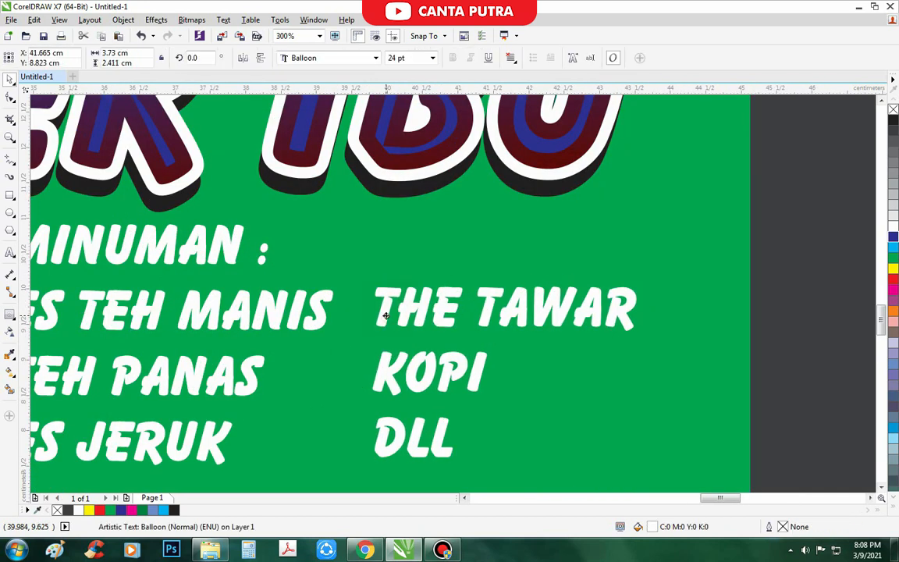
left_click(442, 298)
key("BackSpace")
key("BackSpace")
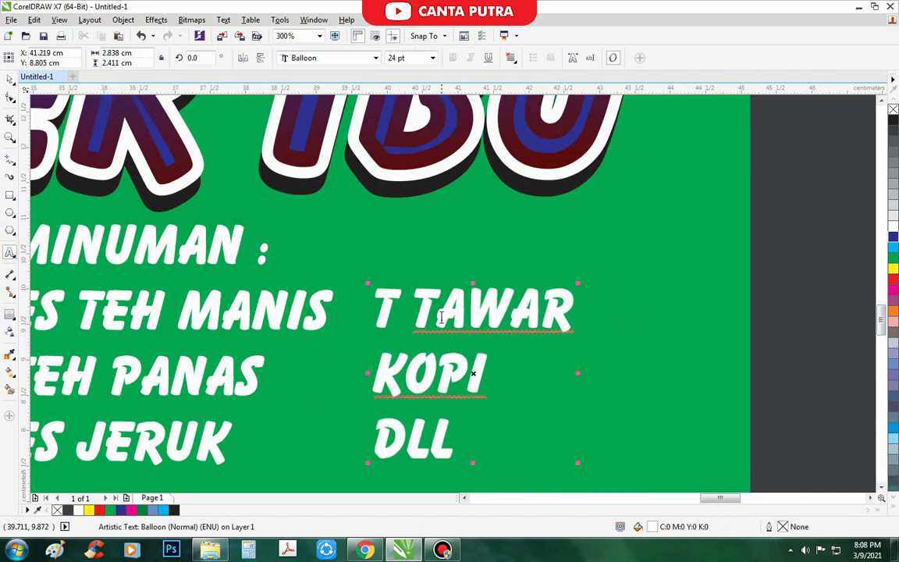
type("EH")
scroll(441, 298, "down", 2)
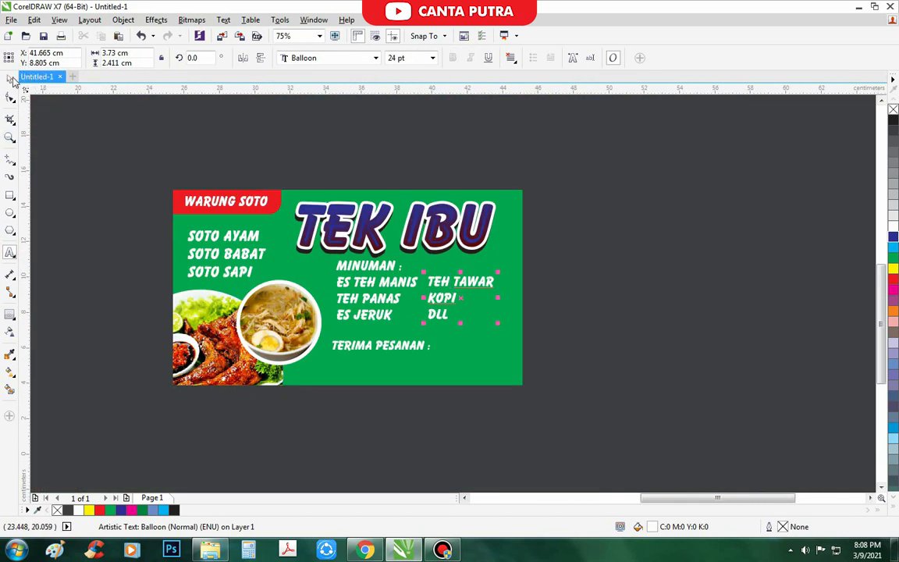
left_click(10, 79)
left_click(169, 158)
scroll(499, 222, "up", 2)
- Give the TEK IBU title a red-to-dark-red gradient fill
left_click(493, 209)
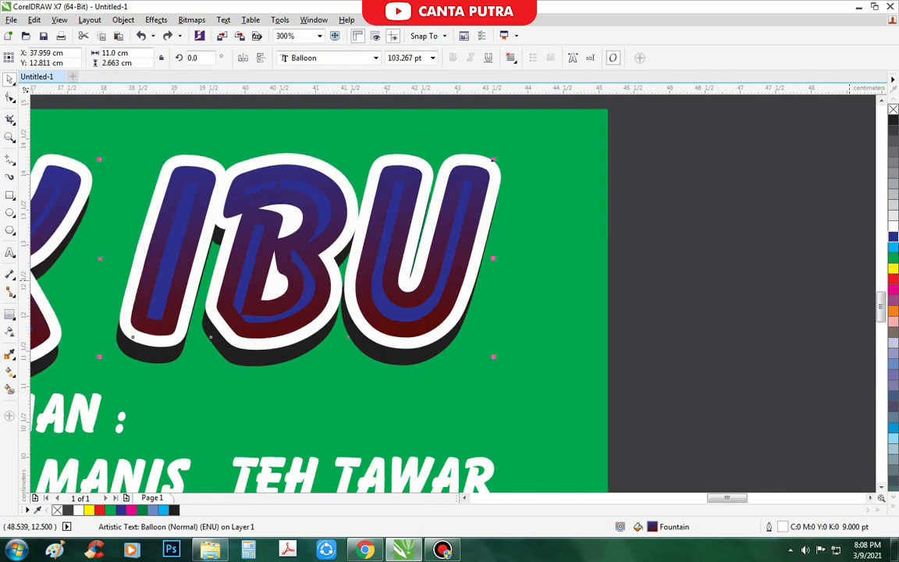
left_click(893, 279)
scroll(527, 297, "down", 1)
key("F11")
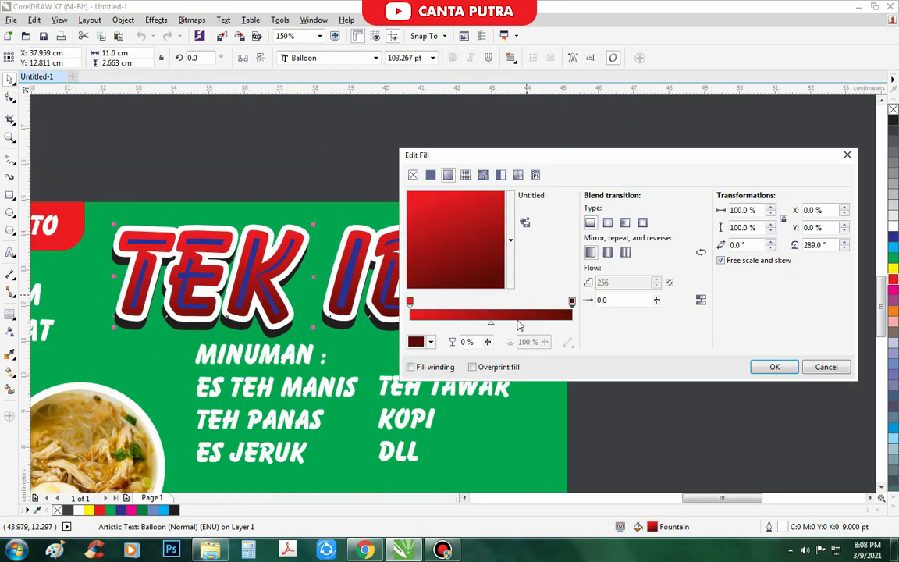
left_click(418, 346)
- Make the title's inner lettering red
left_click(774, 367)
scroll(479, 248, "up", 1)
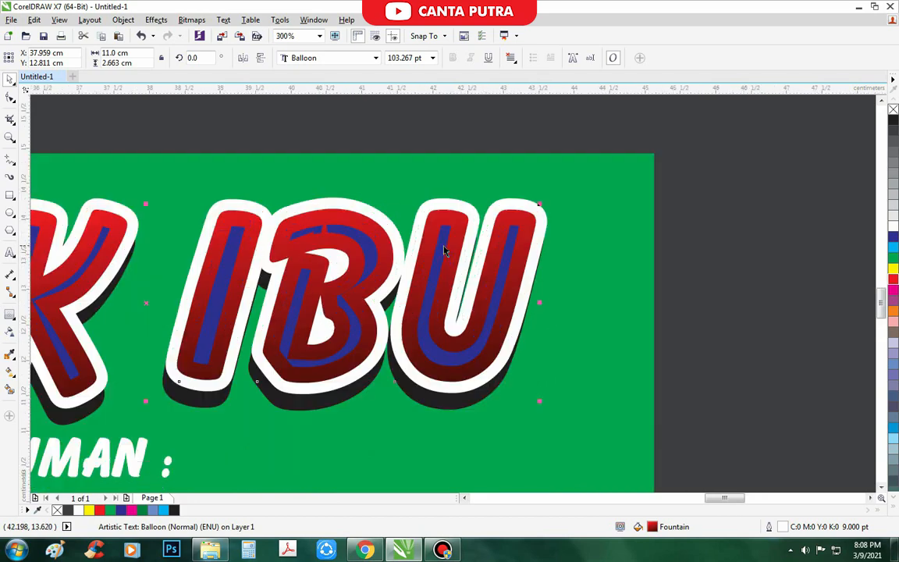
left_click(440, 248)
scroll(702, 304, "down", 2)
scroll(468, 367, "up", 1)
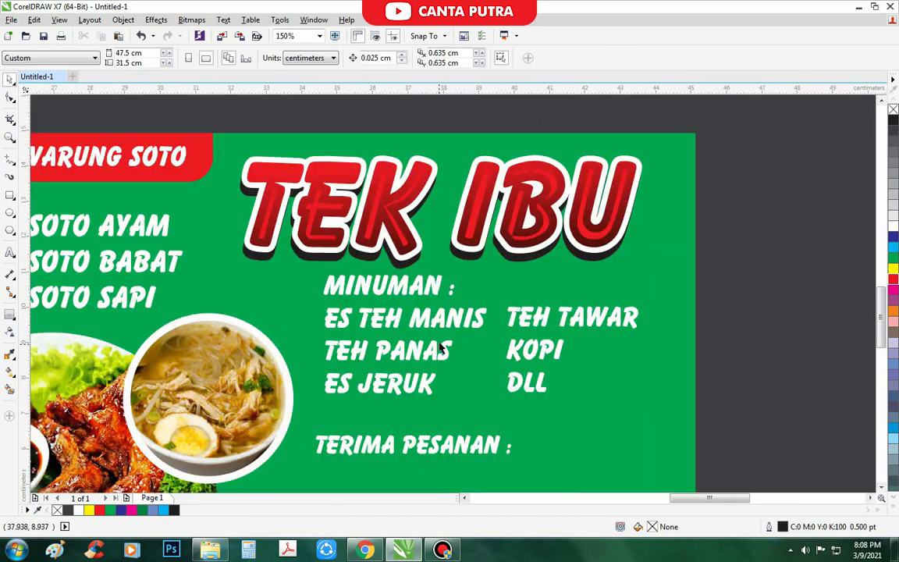
left_click(468, 320)
- Group the four menu texts, fill them yellow, and add a 6 pt outline behind the fill
left_click_drag(741, 291, 301, 415)
key("ctrl+g")
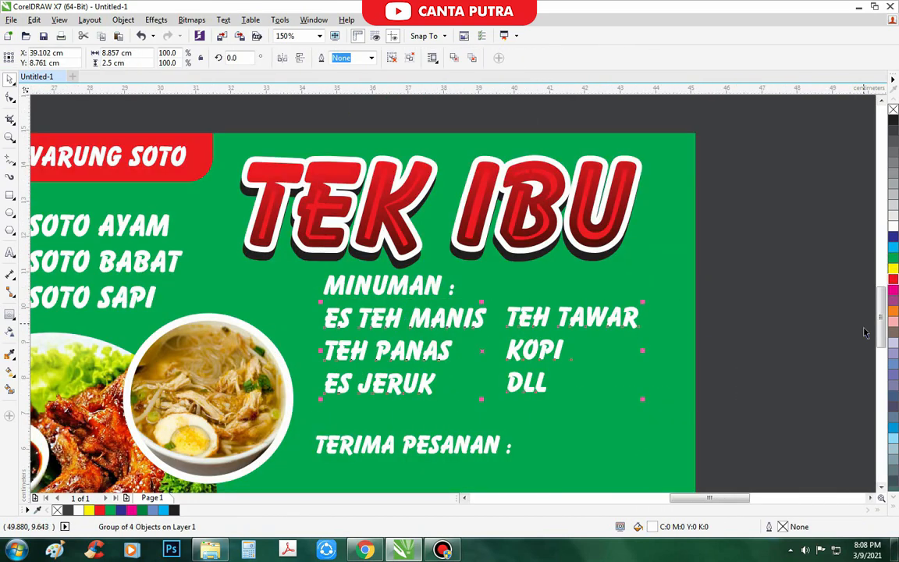
left_click(891, 269)
key("F12")
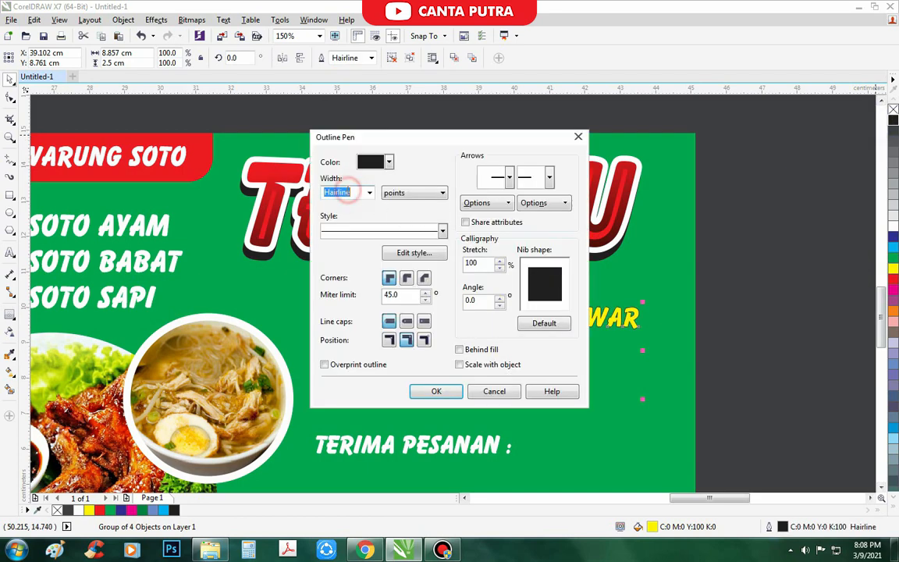
type("6")
key("Tab")
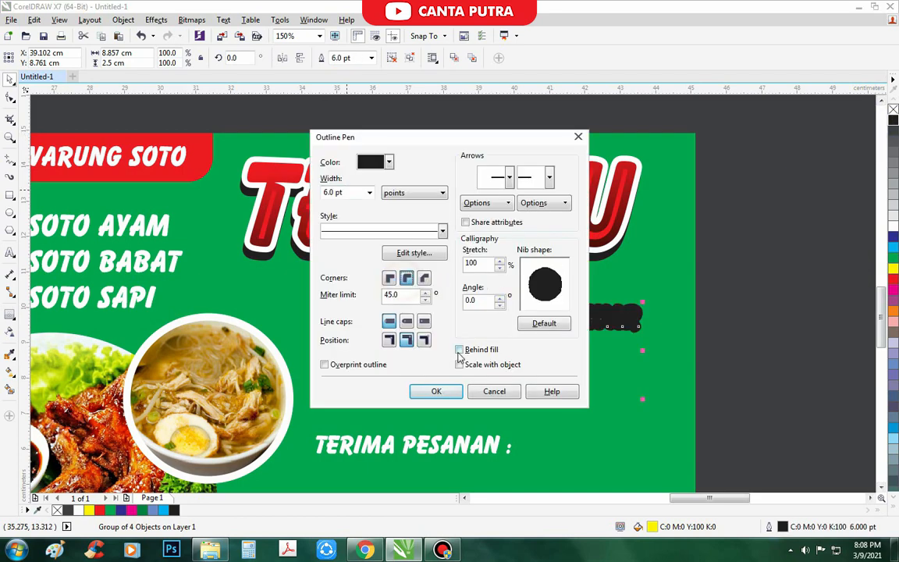
left_click(458, 350)
left_click(447, 393)
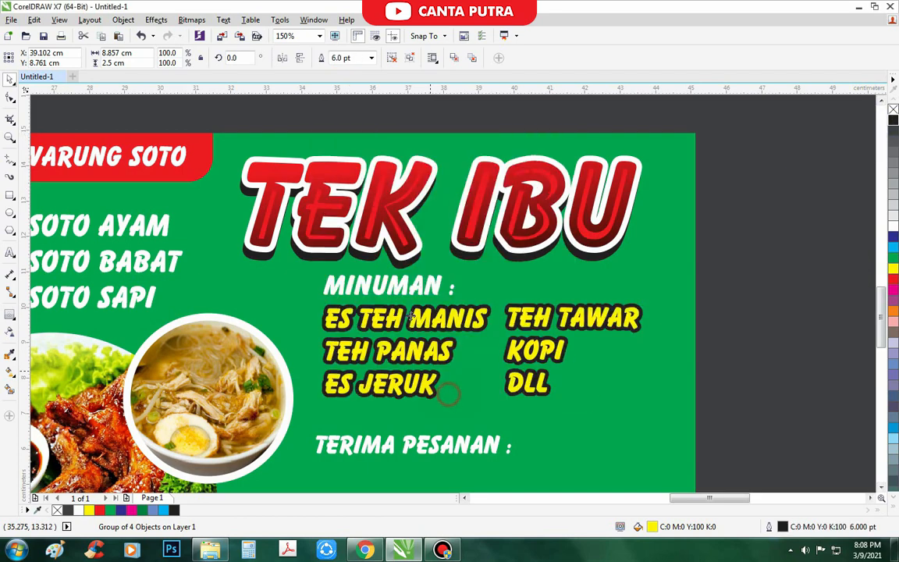
- Ungroup the menu texts and nudge the TEH TAWAR, KOPI, DLL list slightly right
scroll(433, 348, "down", 1)
scroll(509, 355, "up", 1)
left_click_drag(474, 314, 466, 320)
left_click_drag(678, 289, 429, 369)
left_click(459, 318)
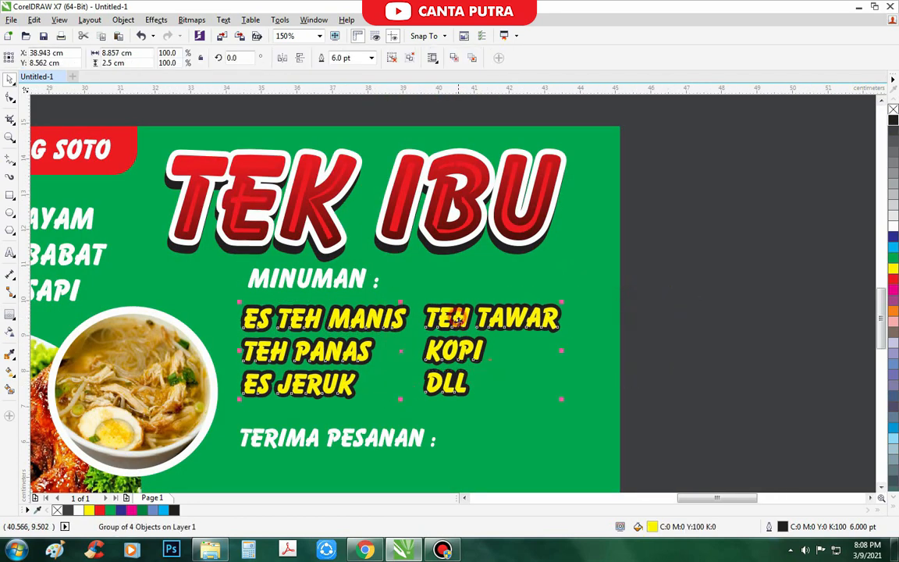
left_click(392, 57)
left_click(780, 299)
left_click_drag(728, 284, 396, 406)
scroll(452, 345, "up", 1)
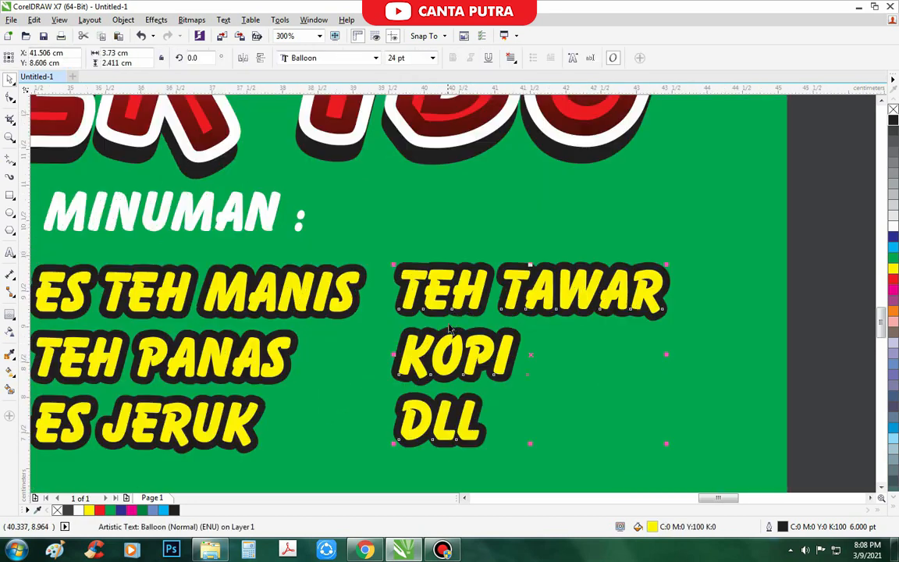
left_click_drag(451, 307, 481, 316)
scroll(458, 305, "down", 2)
left_click(764, 378)
- Draw a small circle beside TEH TAWAR with a 2 pt outline
left_click(10, 196)
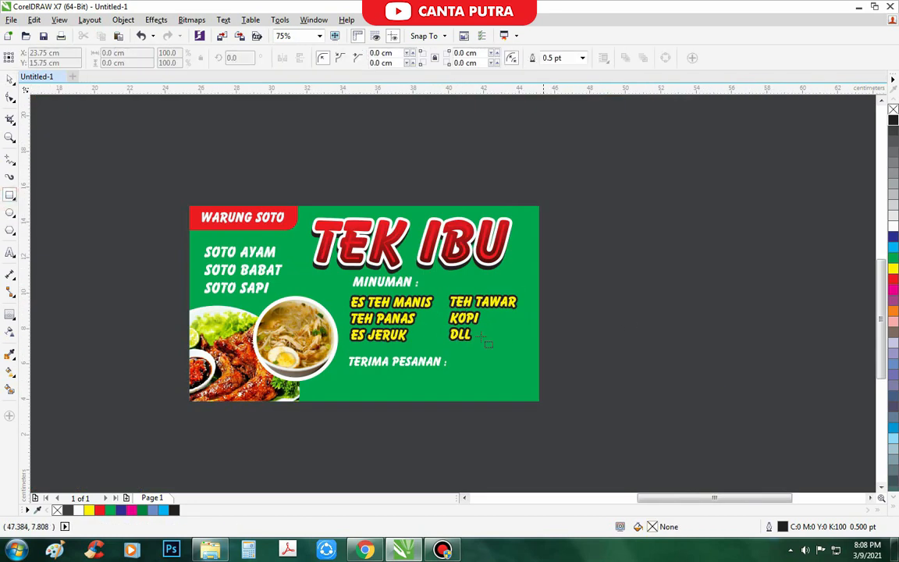
scroll(351, 281, "up", 3)
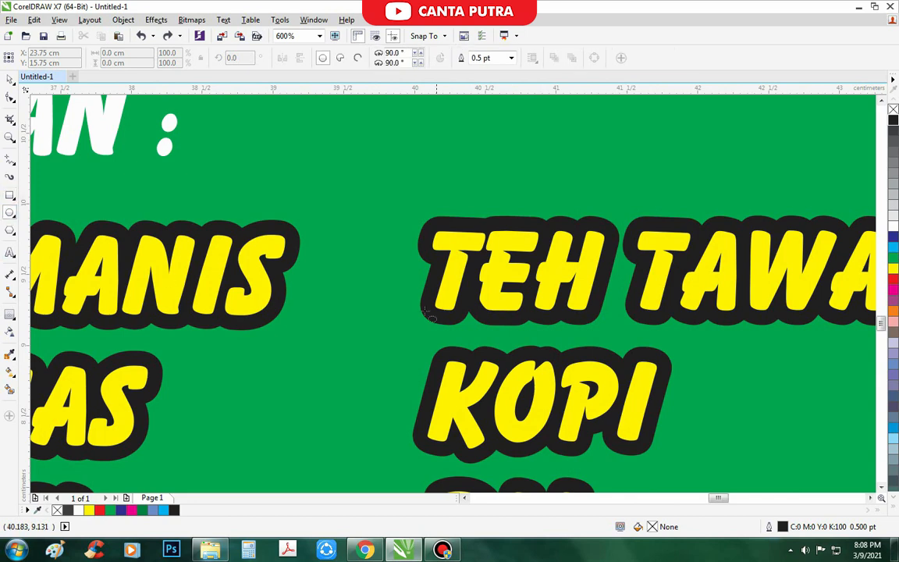
left_click_drag(352, 255, 390, 295)
scroll(426, 289, "down", 2)
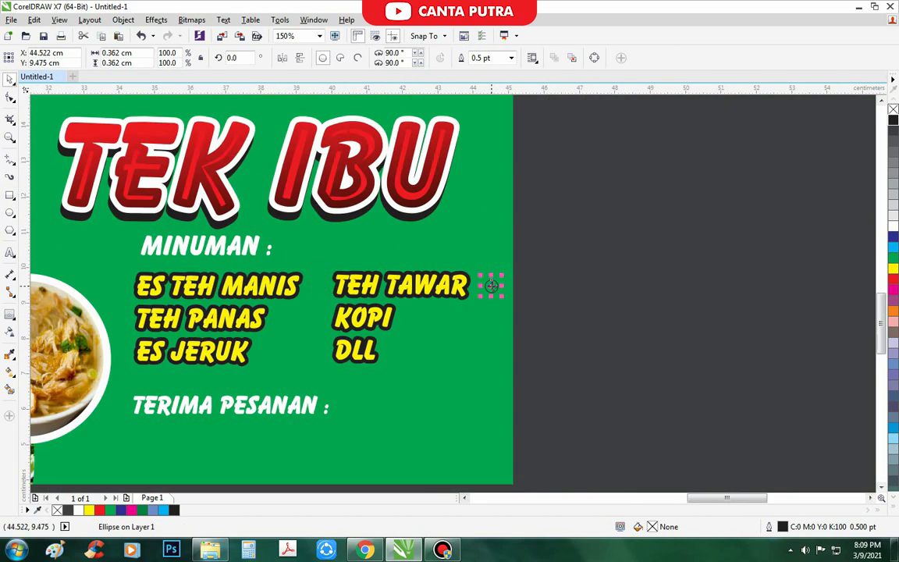
scroll(491, 286, "up", 2)
key("F12")
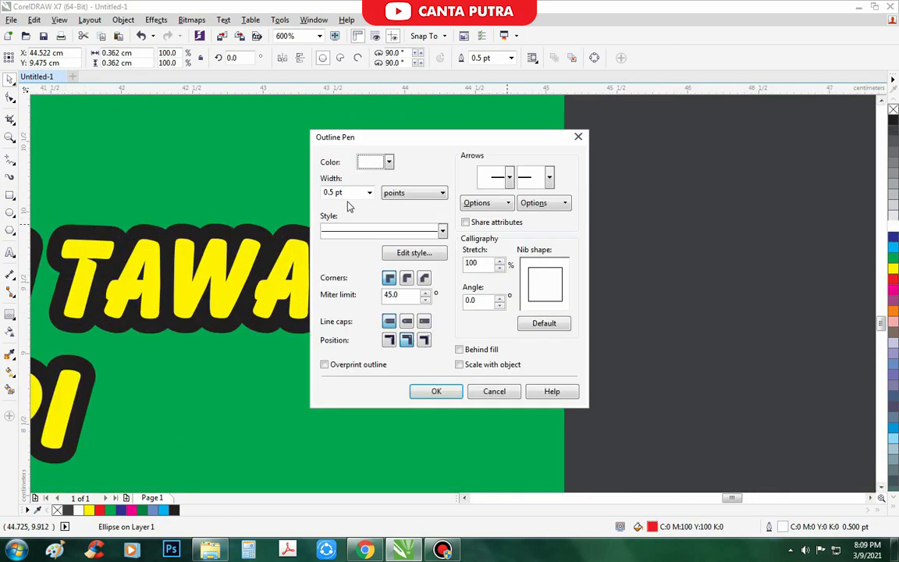
type("2")
key("Return")
scroll(499, 300, "up", 1)
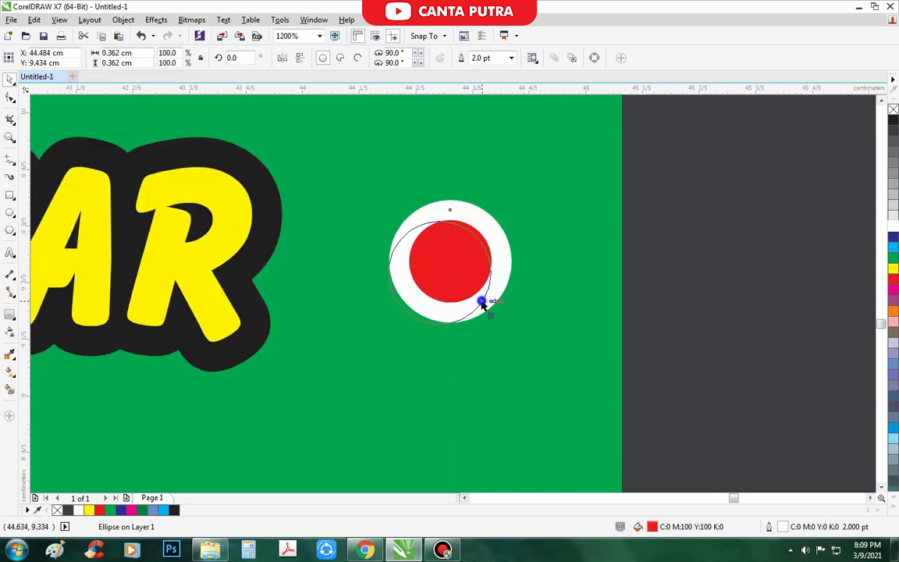
- Add a second circle, bring the red one to the front, and group both into a bullet
left_click_drag(481, 304, 482, 305)
scroll(495, 212, "up", 1)
key("shift+Page_Up")
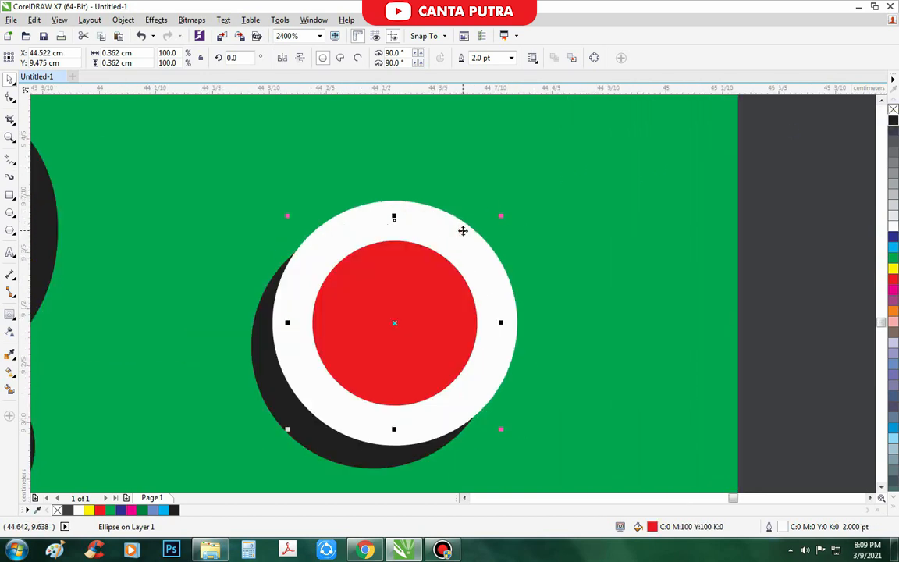
scroll(463, 231, "down", 3)
left_click_drag(572, 237, 448, 320)
key("ctrl+g")
- Place bullet copies beside TEH TAWAR and DLL, then shift bullets and drinks down-right
scroll(613, 315, "down", 2)
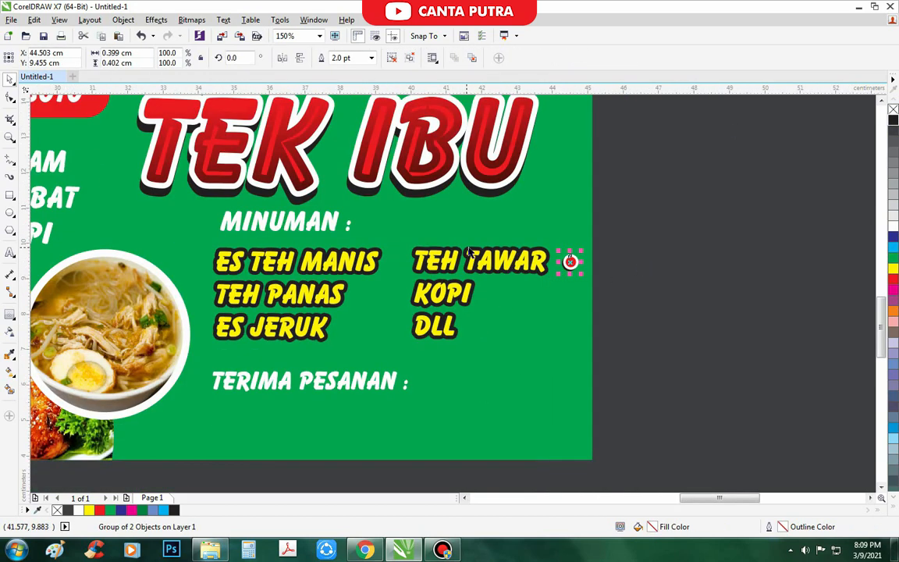
scroll(674, 275, "up", 2)
scroll(333, 273, "up", 1)
left_click_drag(332, 271, 332, 323)
scroll(337, 264, "down", 1)
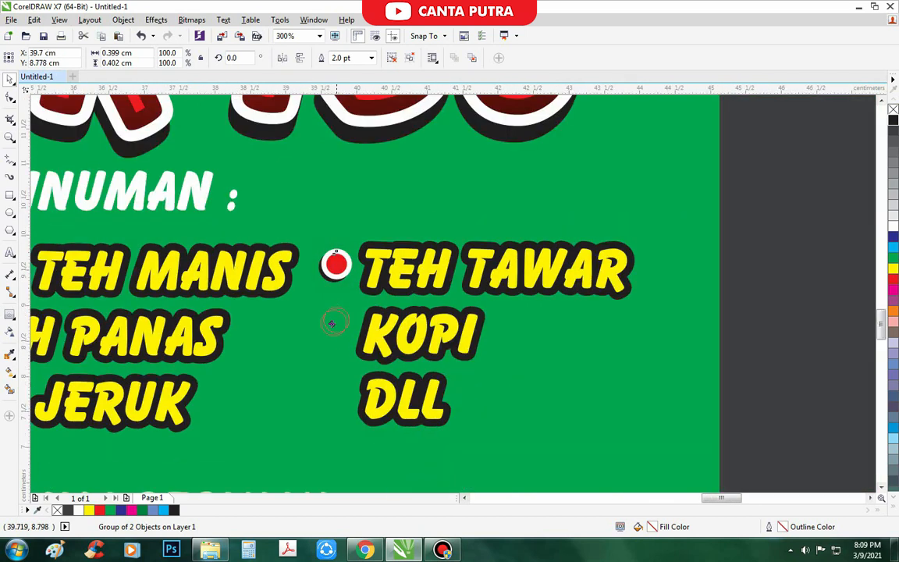
left_click_drag(323, 393, 324, 395)
scroll(398, 368, "down", 1)
scroll(356, 195, "down", 1)
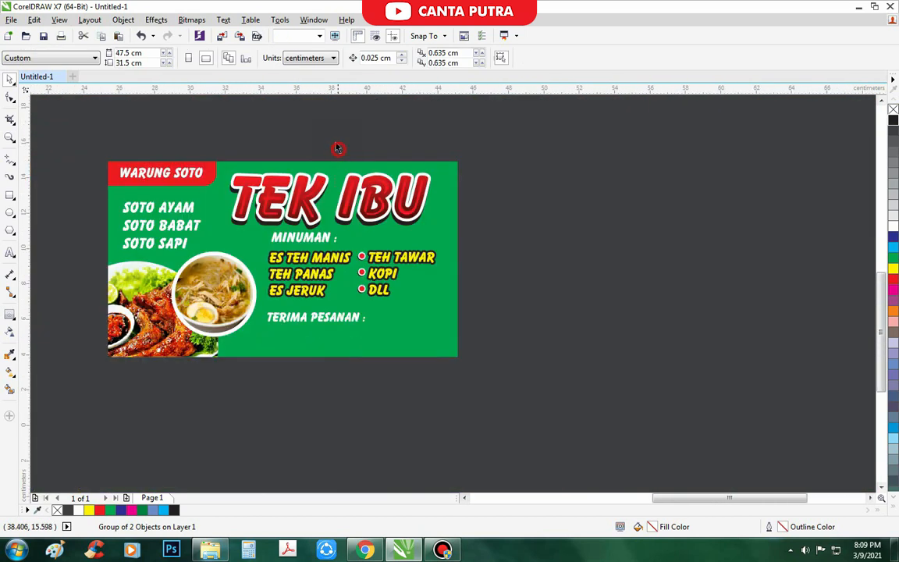
left_click_drag(340, 149, 369, 307)
scroll(367, 276, "up", 1)
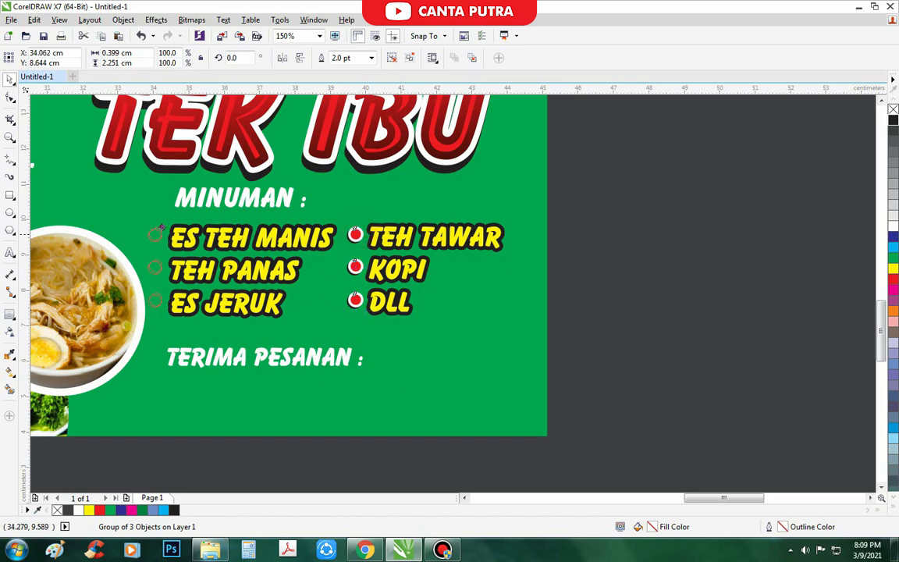
scroll(621, 315, "down", 1)
left_click_drag(599, 264, 239, 361)
- Retype the duplicated TERIMA PESANAN line as the ordering phone number
scroll(570, 278, "up", 1)
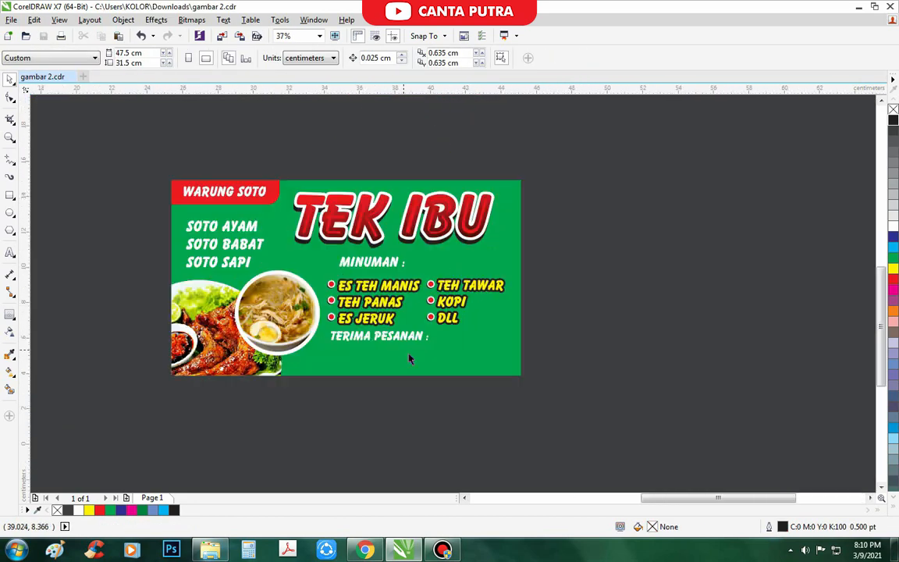
scroll(398, 322, "up", 2)
left_click(398, 322)
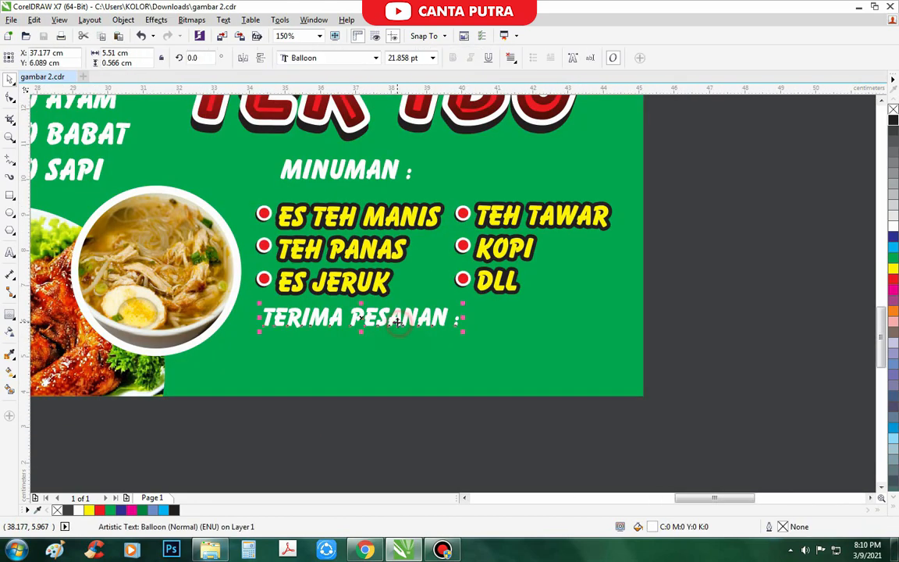
key("F8")
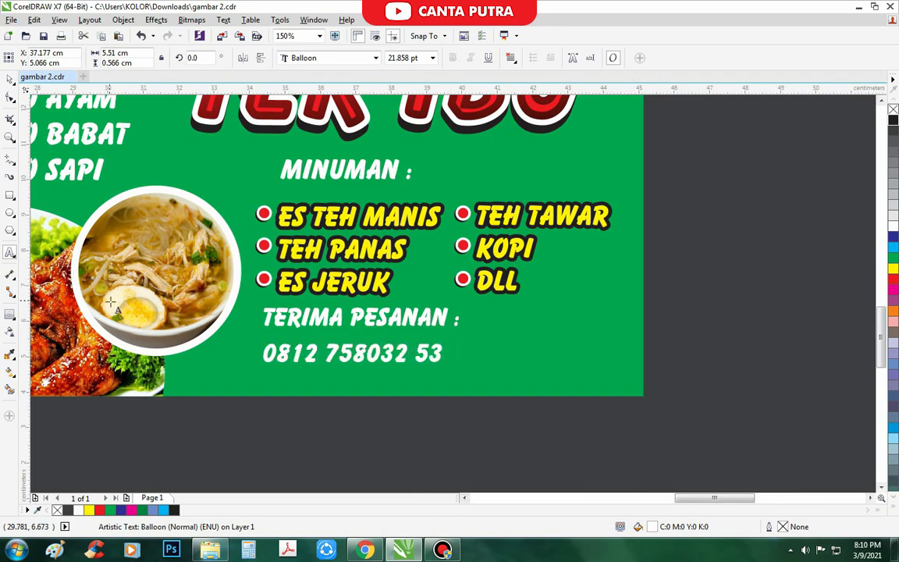
scroll(425, 355, "up", 1)
scroll(338, 353, "down", 1)
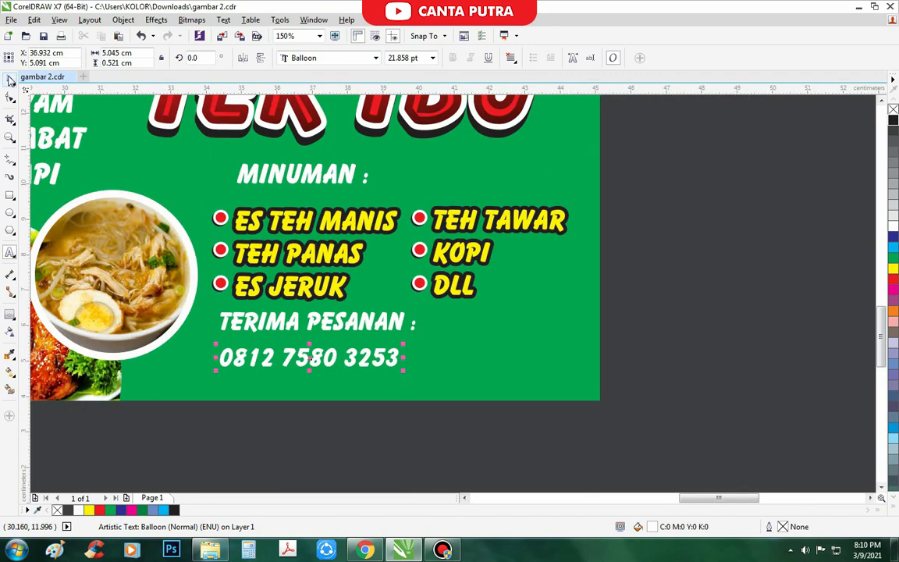
- Scale the TERIMA PESANAN label down to about 57% of its size
left_click(54, 93)
scroll(114, 174, "down", 1)
left_click(11, 80)
left_click(35, 80)
scroll(211, 232, "up", 2)
scroll(348, 286, "down", 1)
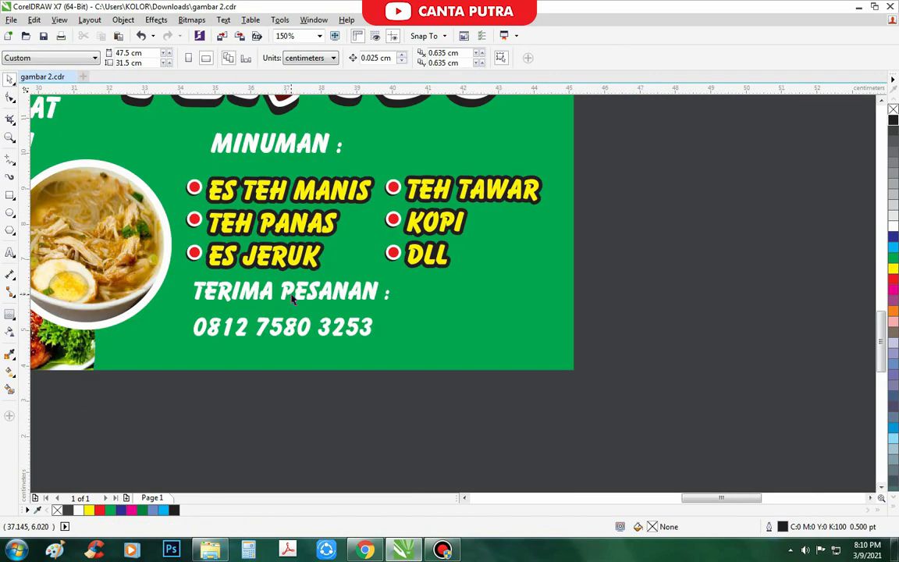
left_click(293, 293)
left_click_drag(396, 276, 381, 284)
- Bring the HALAL logo beside the banner and draw a circle in its lower-right corner
scroll(300, 326, "down", 1)
left_click(341, 367)
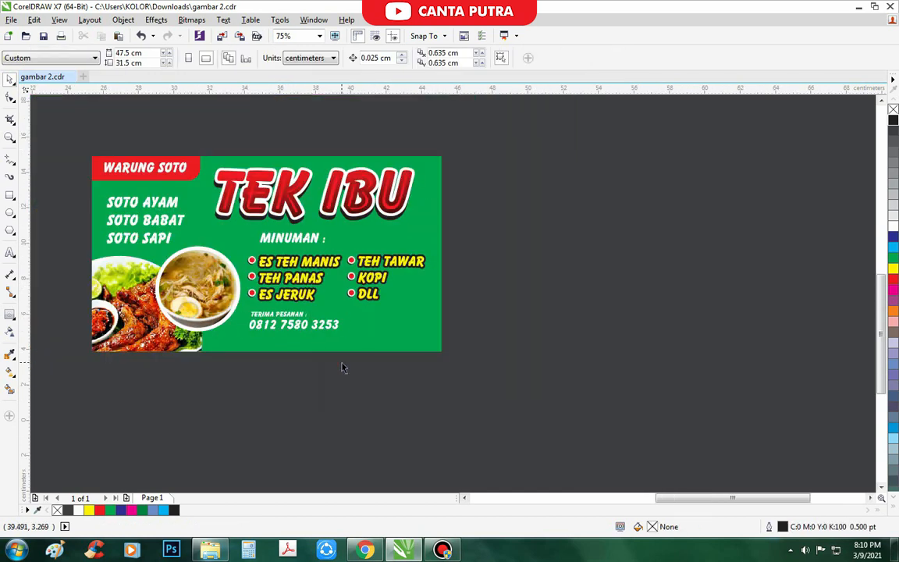
scroll(342, 366, "down", 1)
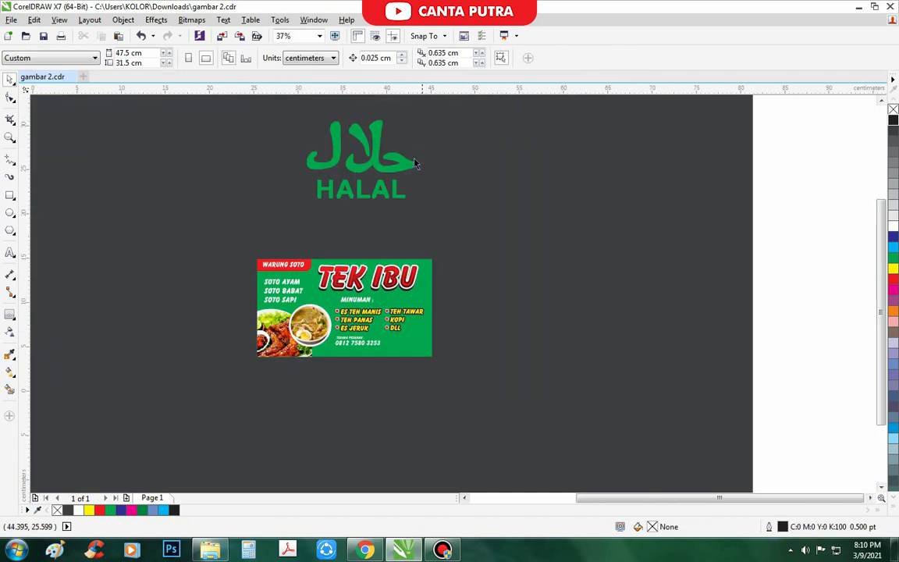
left_click_drag(367, 168, 489, 304)
scroll(446, 367, "up", 2)
key("F7")
left_click_drag(334, 278, 363, 315)
- Shrink the HALAL logo and fill the new circle white
scroll(358, 316, "down", 1)
left_click(537, 231)
left_click(540, 234)
left_click_drag(596, 137, 404, 275)
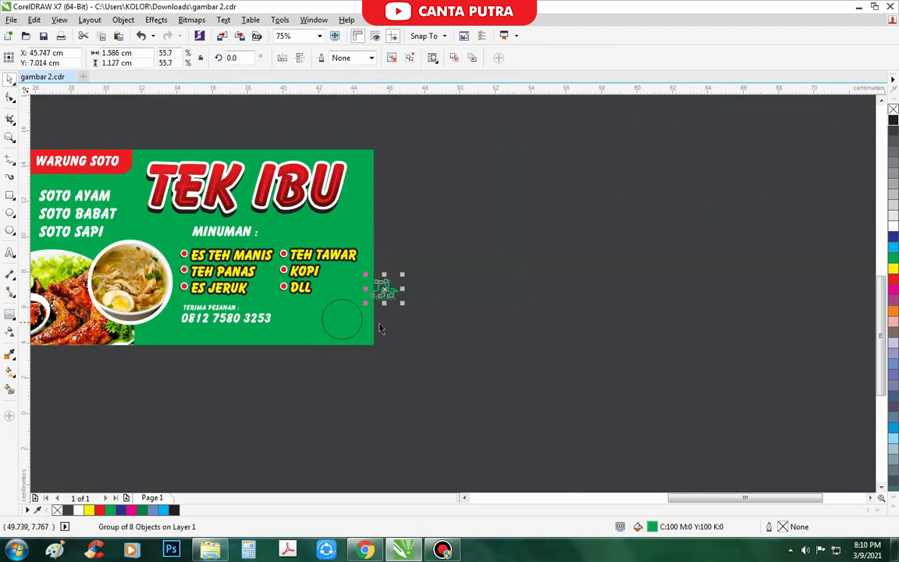
scroll(381, 323, "up", 1)
left_click(326, 335)
left_click(893, 227)
- Centre the HALAL logo horizontally and vertically on the white circle
left_click(405, 270)
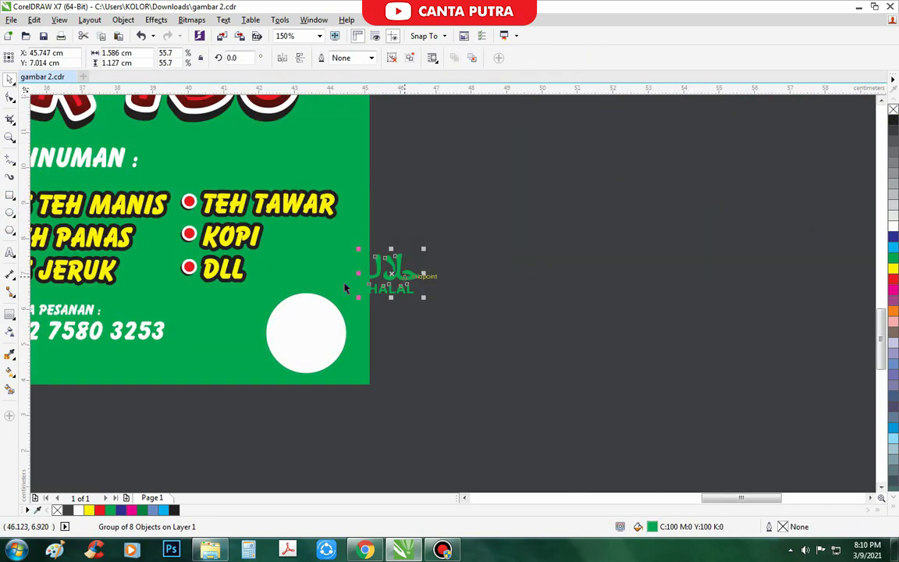
left_click(314, 322, "shift")
key("c")
key("e")
- Enlarge the order label and phone number lines to about 134%
left_click(529, 373)
scroll(468, 361, "down", 1)
left_click_drag(211, 330, 390, 420)
- Move the enlarged order lines into place
scroll(315, 353, "up", 1)
mouse_move(283, 354)
left_mouse_down()
mouse_move(283, 366)
mouse_move(265, 354)
left_mouse_up()
scroll(283, 378, "down", 1)
scroll(234, 351, "up", 1)
scroll(256, 373, "down", 1)
left_click(261, 413)
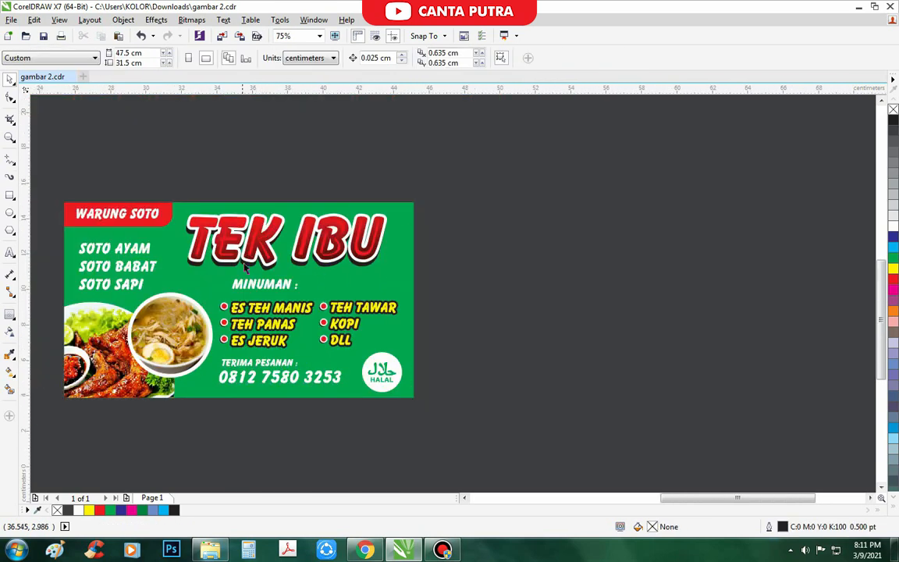
- Enlarge the MINUMAN : label
scroll(245, 266, "up", 1)
left_click(234, 303)
left_click_drag(337, 322, 369, 329)
scroll(296, 309, "down", 1)
left_click(562, 372)
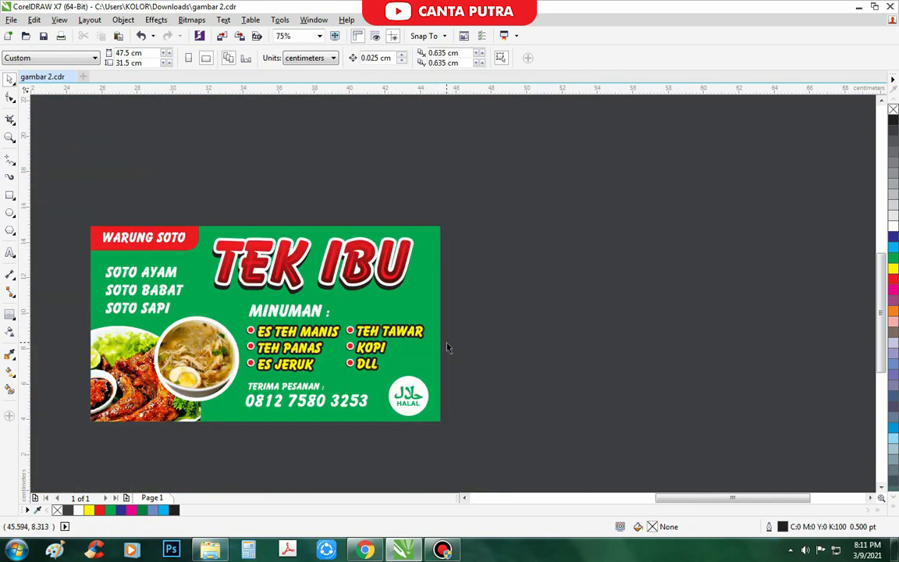
- Draw a rounded rectangle around MINUMAN :, fill it red and send it behind the text
scroll(339, 346, "up", 1)
left_click(10, 195)
scroll(172, 258, "up", 1)
left_click_drag(130, 250, 287, 318)
left_click_drag(504, 320, 505, 321)
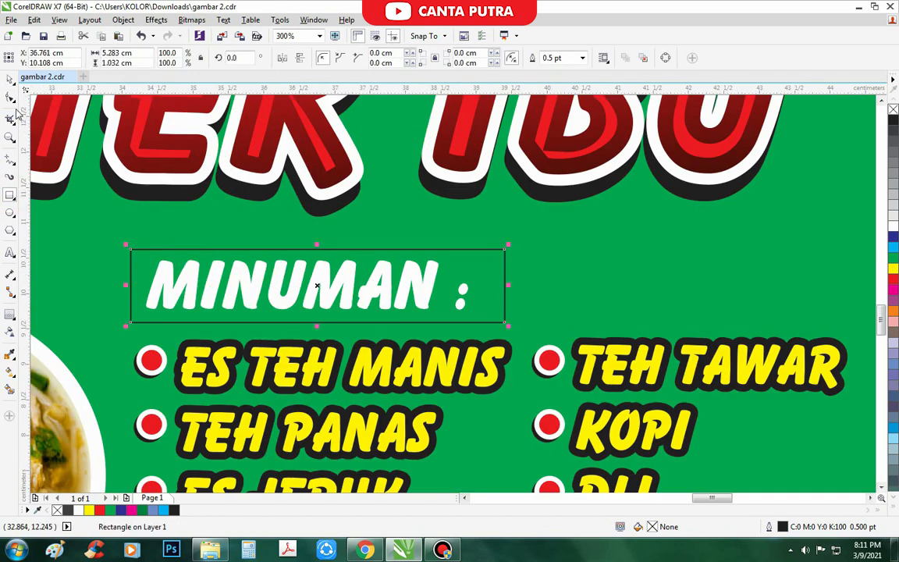
scroll(369, 242, "down", 1)
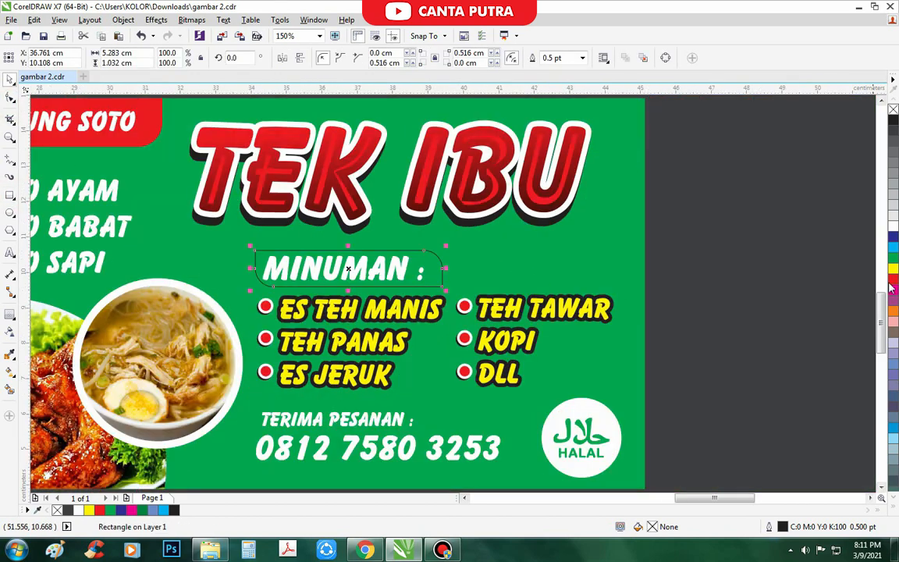
left_click(894, 281)
key("ctrl+Page_Down")
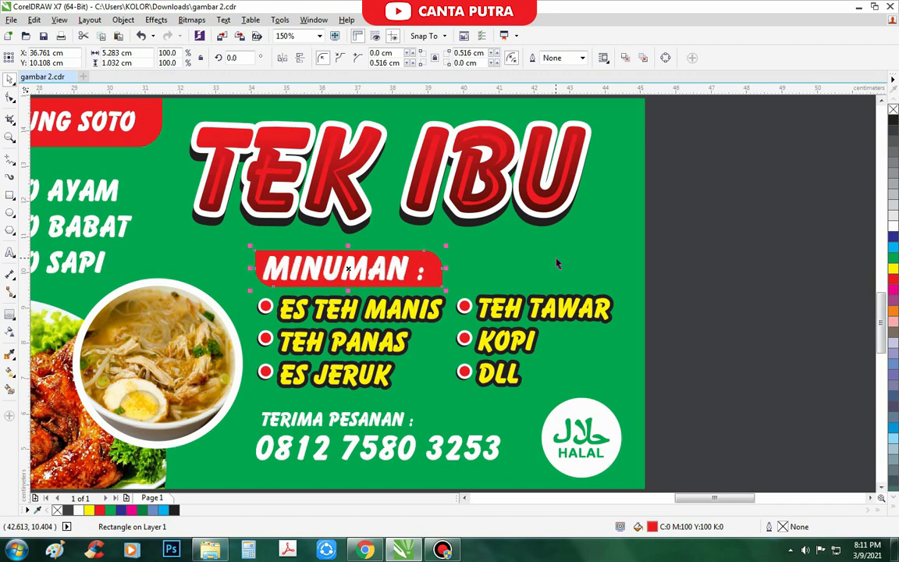
- Shift the red bar left so it sits under MINUMAN :
scroll(555, 265, "down", 1)
scroll(451, 303, "up", 2)
left_click_drag(452, 303, 436, 303)
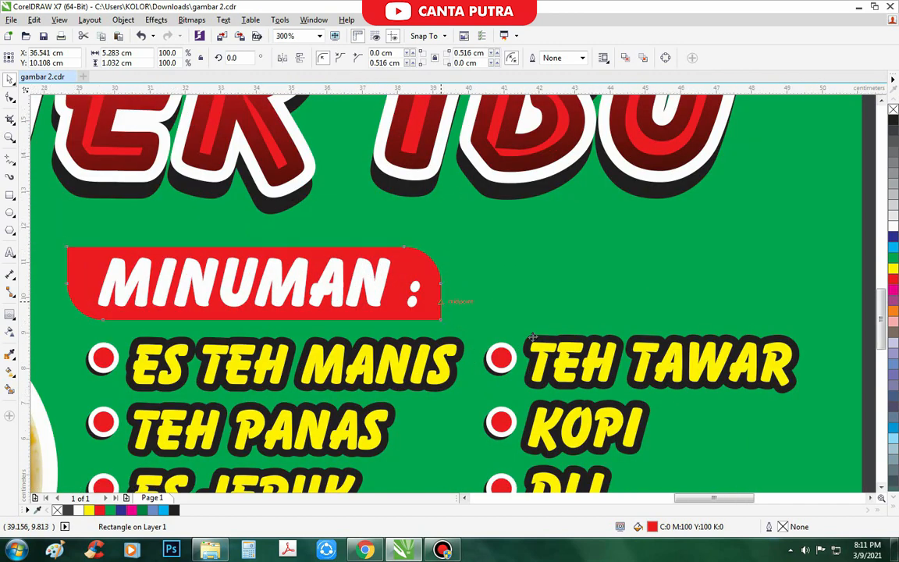
scroll(523, 305, "down", 2)
left_click(738, 353)
- Move, enlarge and reposition the SOTO menu list
scroll(364, 272, "up", 1)
left_click_drag(340, 252, 324, 241)
left_click_drag(361, 326, 371, 335)
left_click_drag(344, 282, 357, 288)
- Fill the SOTO menu text blue with a 2 pt white outline
right_click(893, 226)
left_click(893, 237)
key("F12")
double_click(342, 193)
type("2")
key("Tab")
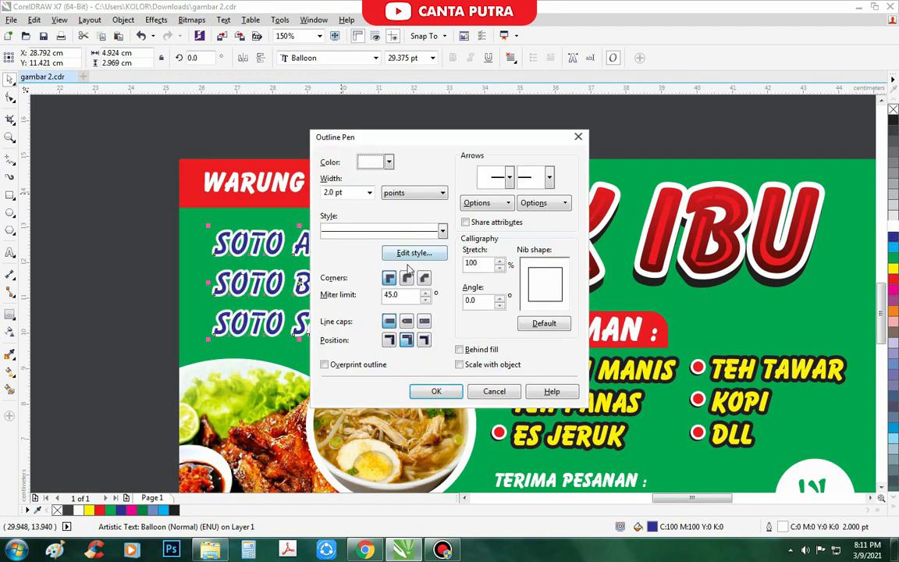
left_click(455, 395)
- Thicken the SOTO text's white outline to 3
key("F12")
double_click(359, 195)
type("3")
key("Return")
scroll(231, 237, "down", 1)
left_click(399, 435)
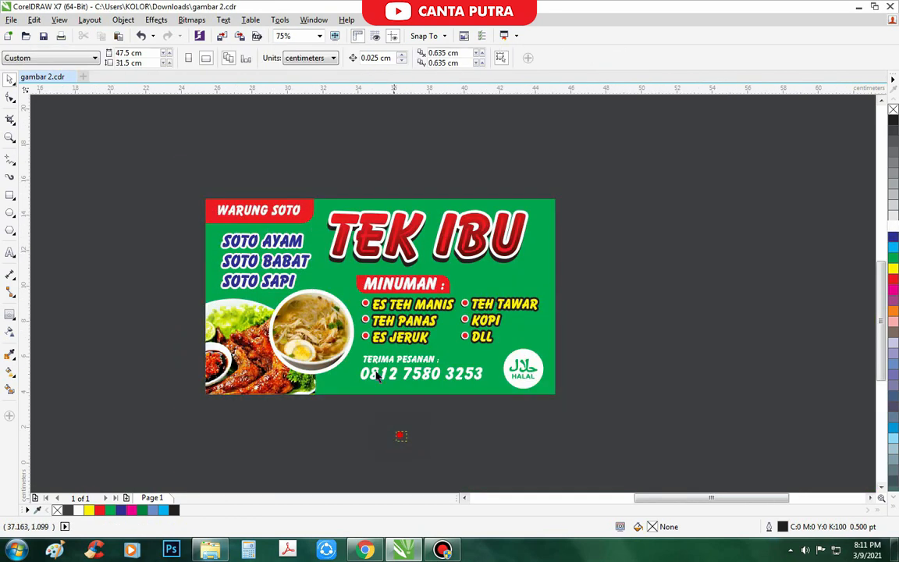
- Copy red bullet dots beside SOTO AYAM, SOTO BABAT and SOTO SAPI
left_click_drag(365, 305, 213, 232)
scroll(217, 246, "up", 2)
left_click(167, 334)
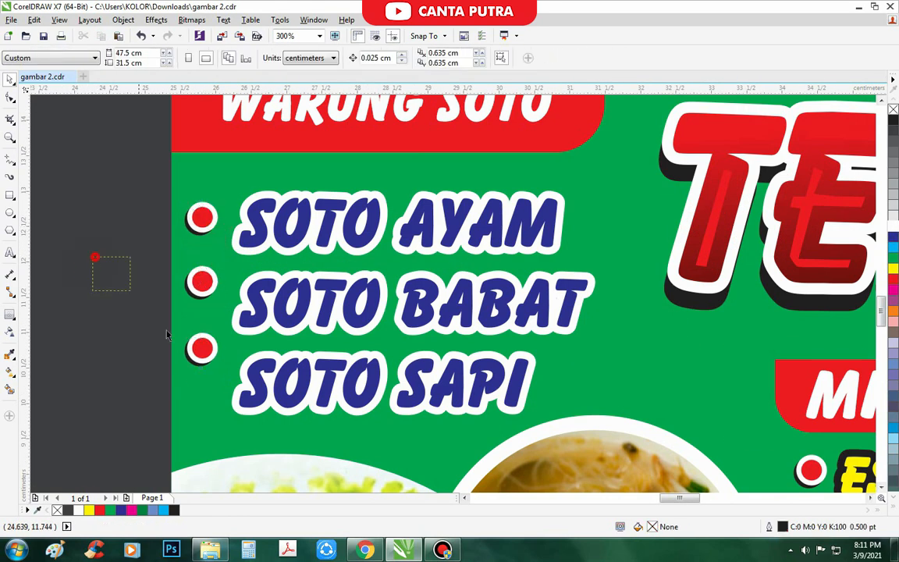
left_click(200, 208)
scroll(200, 206, "up", 1)
scroll(206, 212, "down", 1)
left_click_drag(206, 213, 209, 286)
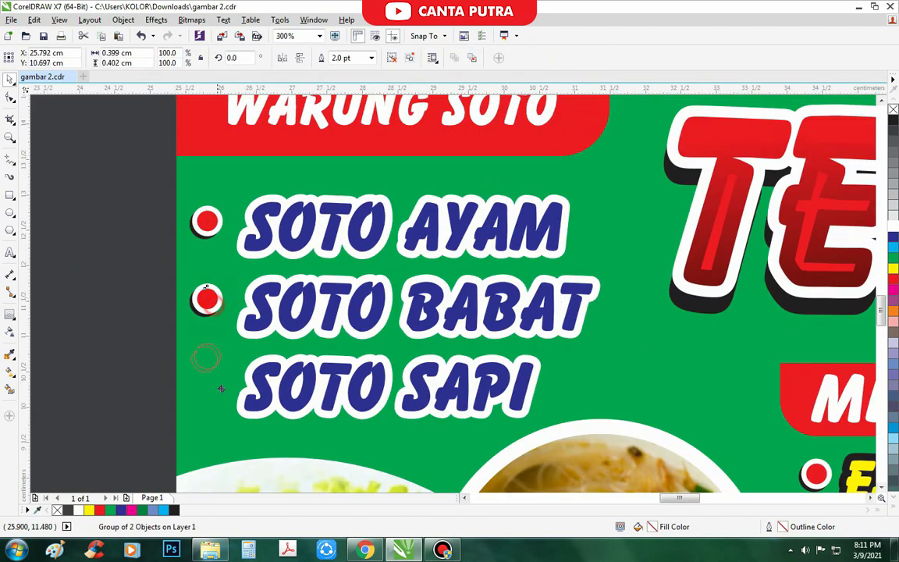
left_click_drag(221, 389, 215, 381)
scroll(276, 262, "down", 1)
left_click(178, 203)
- Nudge the SOTO list with its bullets rightward into position
left_click_drag(177, 204, 451, 344)
scroll(441, 301, "up", 1)
left_click_drag(413, 267, 423, 266)
scroll(302, 237, "down", 2)
left_click(165, 256)
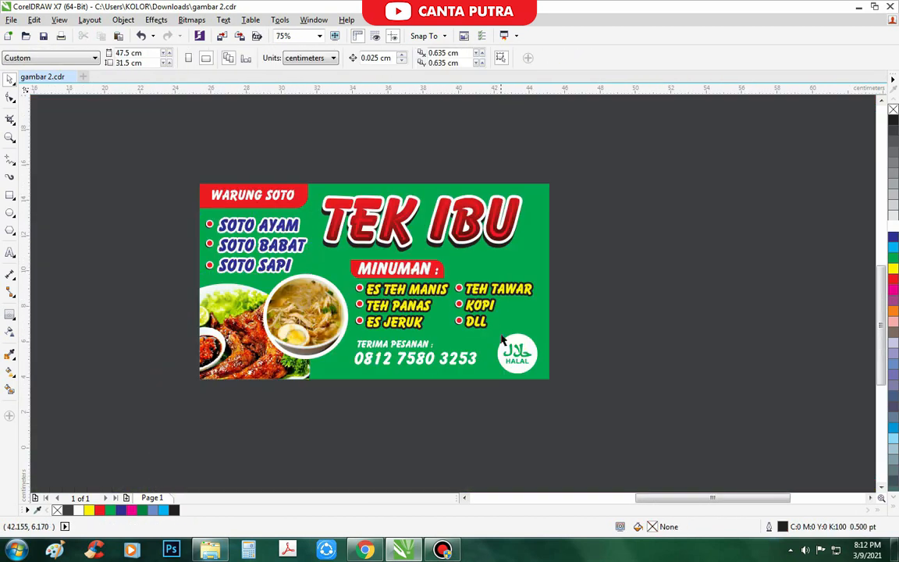
scroll(462, 370, "up", 1)
scroll(425, 343, "down", 1)
- Switch to Chrome and search Google Images for 'icon wa'
scroll(422, 349, "up", 1)
left_click(414, 342)
left_click(423, 441)
left_click(366, 549)
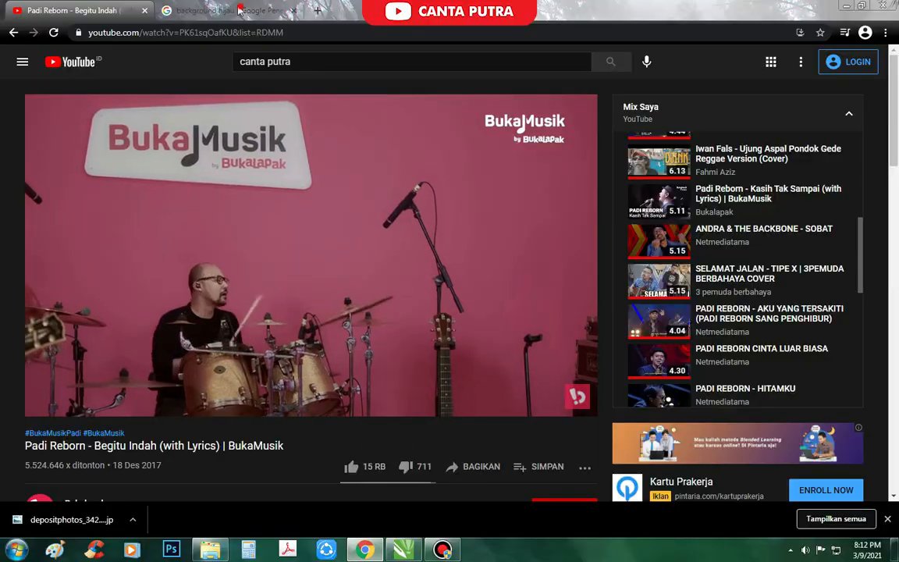
left_click(239, 10)
triple_click(249, 59)
type("icon wa")
key("Return")
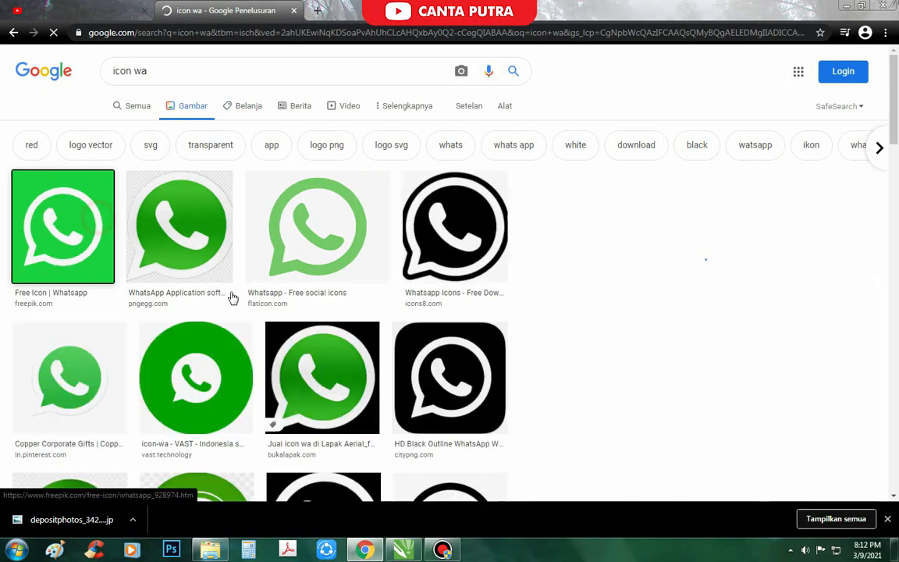
- Save the green WhatsApp icon from the results as an image file
right_click(662, 279)
left_click(631, 367)
scroll(265, 361, "down", 1)
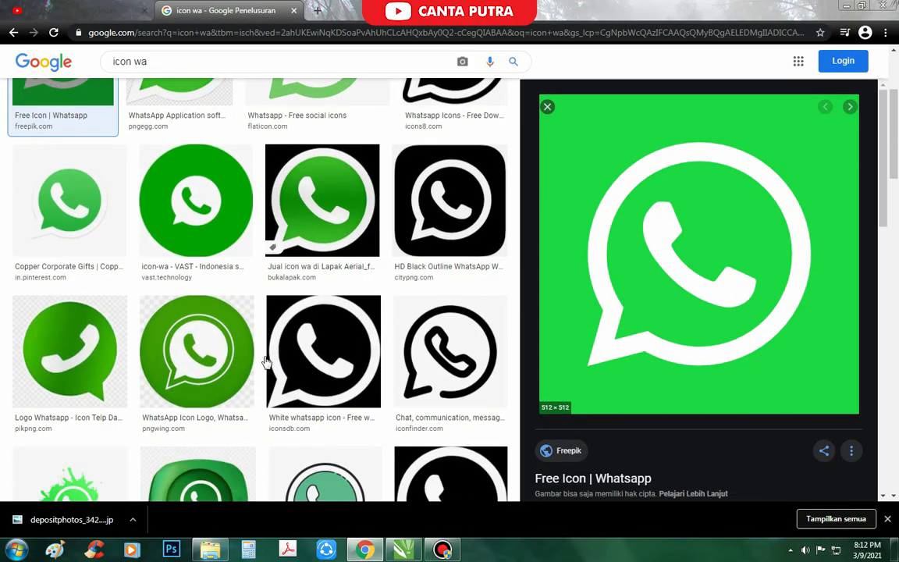
scroll(265, 362, "down", 3)
scroll(688, 307, "down", 2)
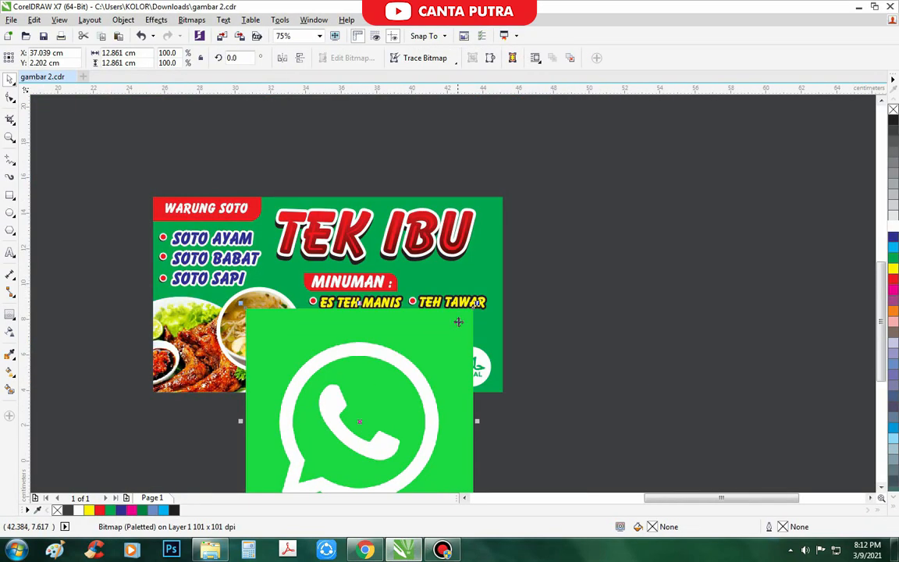
- Shrink the imported WhatsApp image, trace it with Outline Trace > Logo, and delete the original bitmap
left_click_drag(471, 361, 305, 458)
scroll(305, 457, "up", 2)
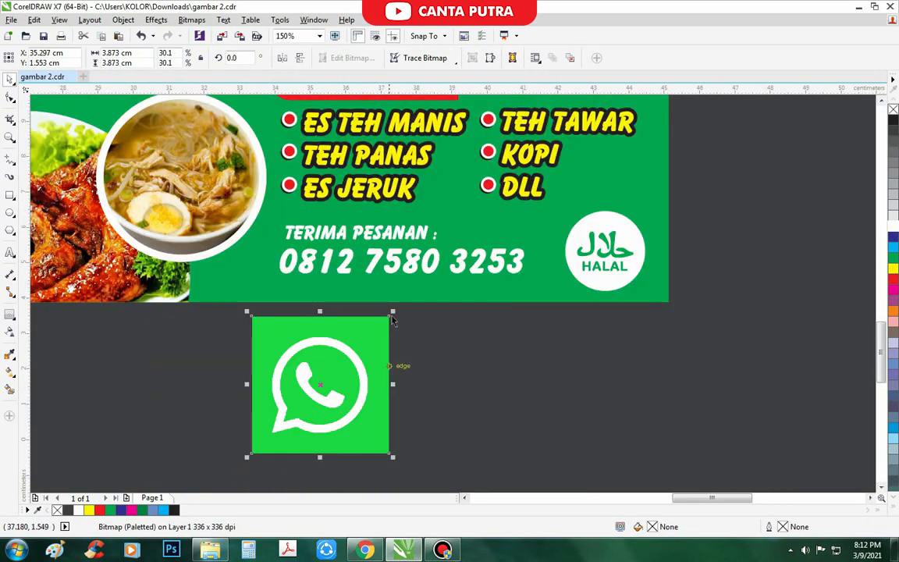
left_click(410, 61)
left_click(519, 116)
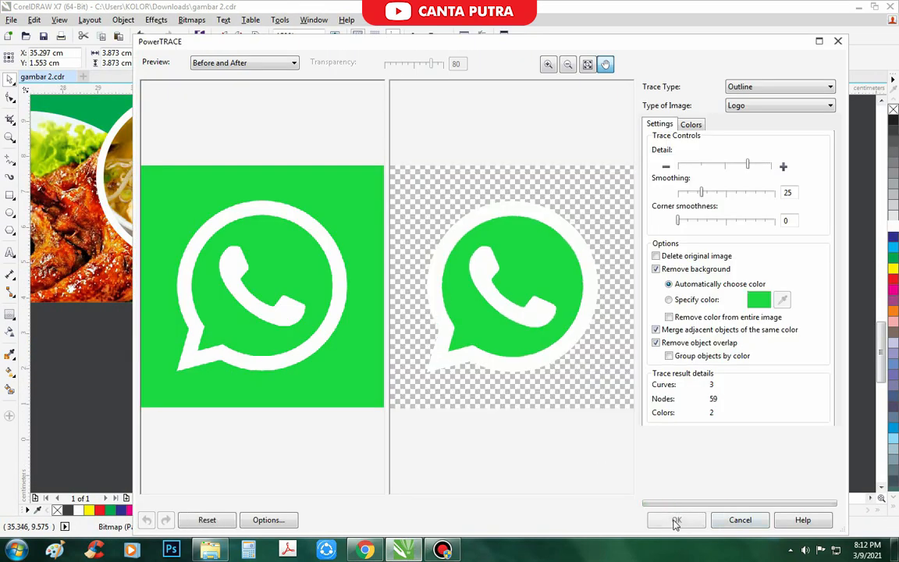
left_click(678, 520)
left_click_drag(380, 331, 467, 339)
key("Delete")
scroll(441, 259, "up", 1)
- Shrink the phone-number text, shift it right and down, and make it black
left_click_drag(548, 321, 251, 234)
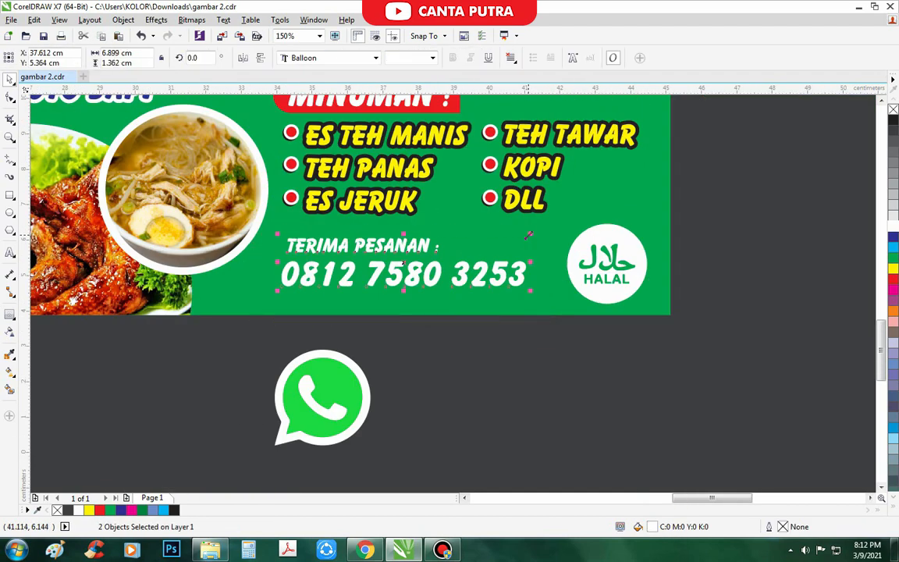
left_click_drag(531, 234, 511, 237)
left_click_drag(427, 278, 453, 287)
left_click(894, 122)
key("F3")
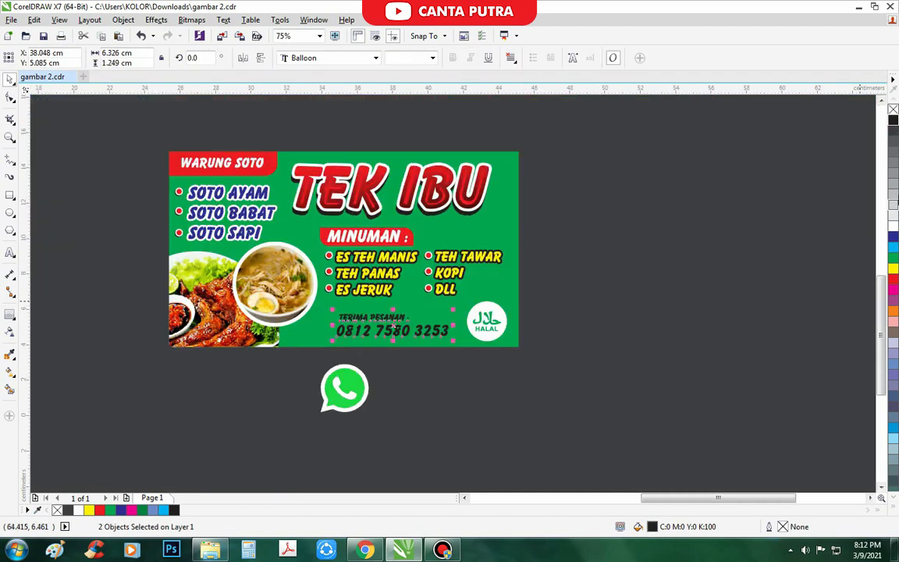
scroll(379, 350, "up", 2)
- Make the phone number blue with a width-6 outline placed behind the fill
key("F12")
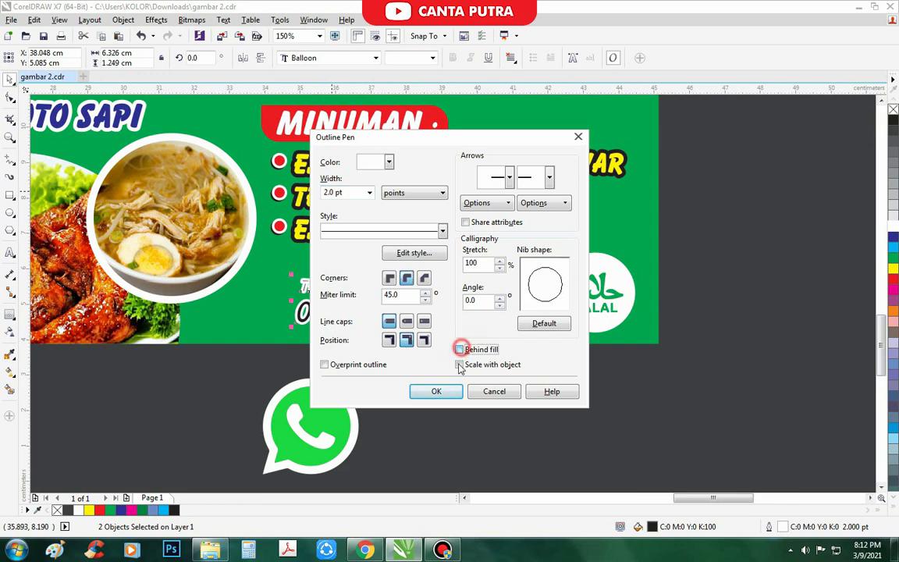
left_click(460, 349)
left_click(437, 391)
left_click(892, 237)
key("F12")
left_click(337, 193)
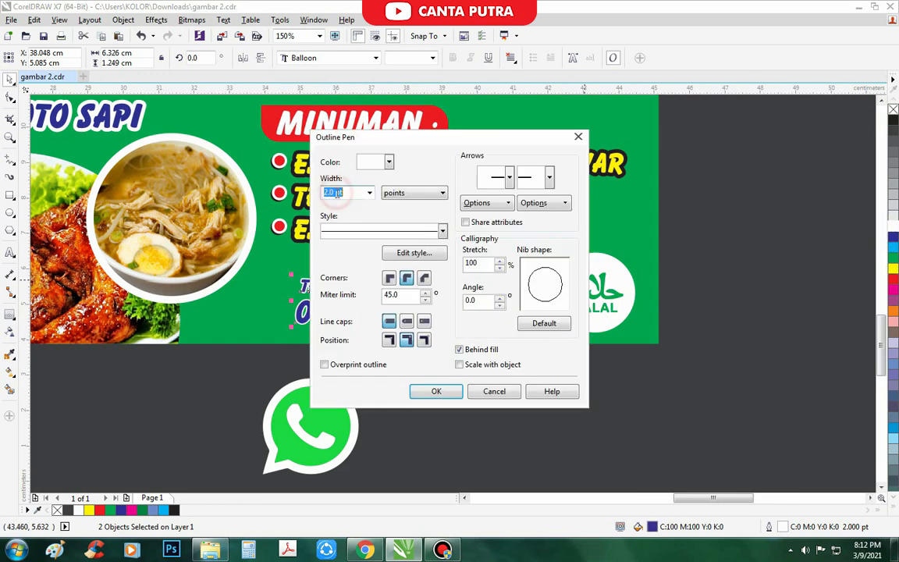
type("6")
key("Return")
scroll(430, 277, "up", 1)
left_click(427, 292)
- Colour the TERIMA PESANAN heading red
left_click(892, 269)
scroll(537, 278, "down", 1)
left_click(892, 279)
left_click(458, 447)
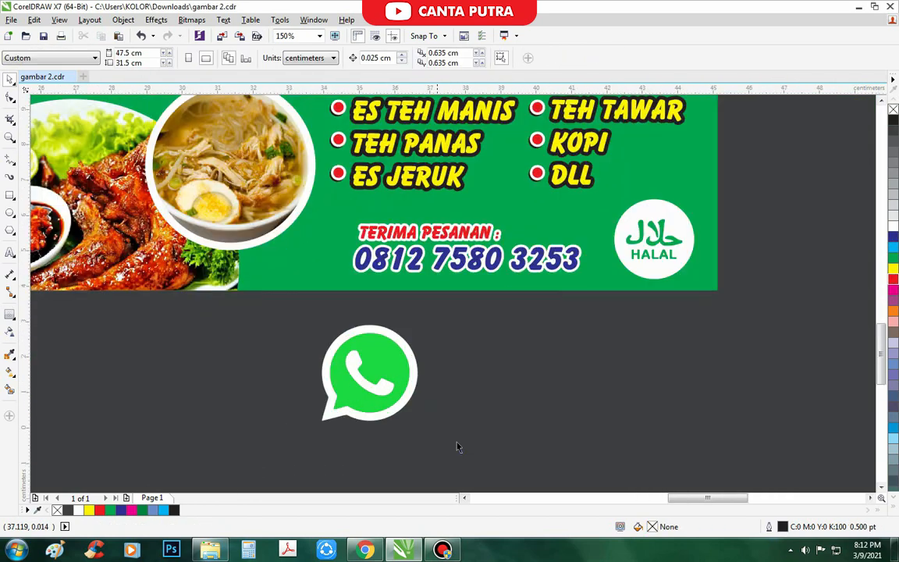
- Scale down the traced WhatsApp icon and position it left of the phone number
left_click(392, 364)
left_click_drag(422, 320, 321, 258)
scroll(339, 241, "up", 1)
left_click_drag(339, 221, 358, 201)
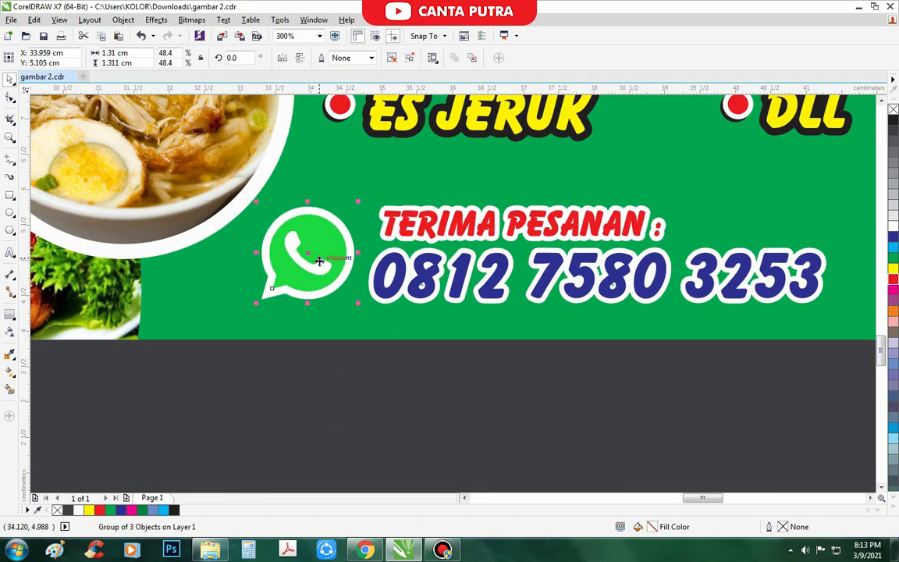
left_click_drag(319, 262, 310, 259)
scroll(307, 290, "down", 1)
left_click(345, 373)
scroll(327, 342, "down", 2)
scroll(277, 284, "up", 1)
- Undo the accidental background shift and edit the background rectangle's fountain fill direction
left_click_drag(544, 282, 561, 282)
key("ctrl+z")
left_click(635, 283)
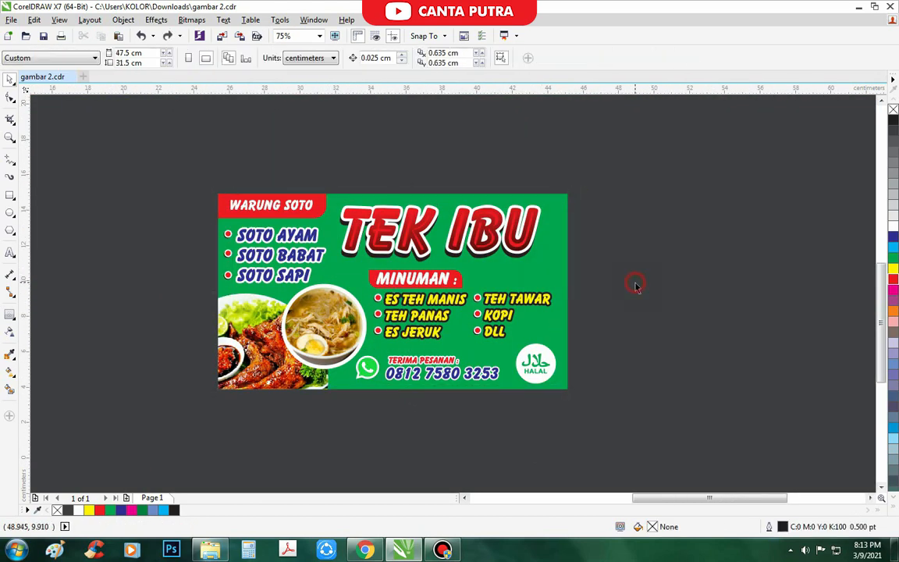
left_click(553, 270)
key("F11")
left_click_drag(455, 257, 463, 269)
- Set the gradient's end node to green C82 M0 Y100 K0 and apply the fill
left_click(572, 302)
left_click(430, 342)
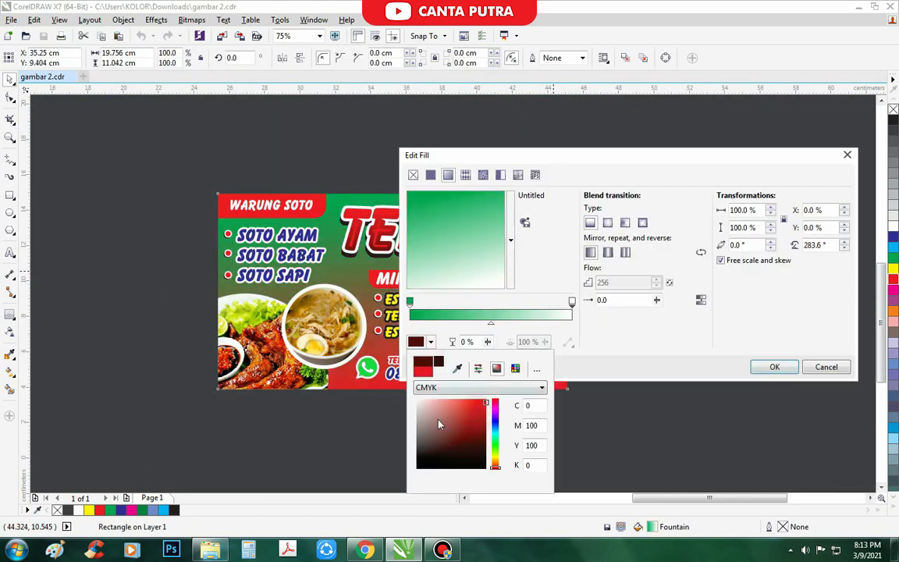
left_click(496, 441)
left_click(486, 431)
left_click(476, 420)
left_click(312, 443)
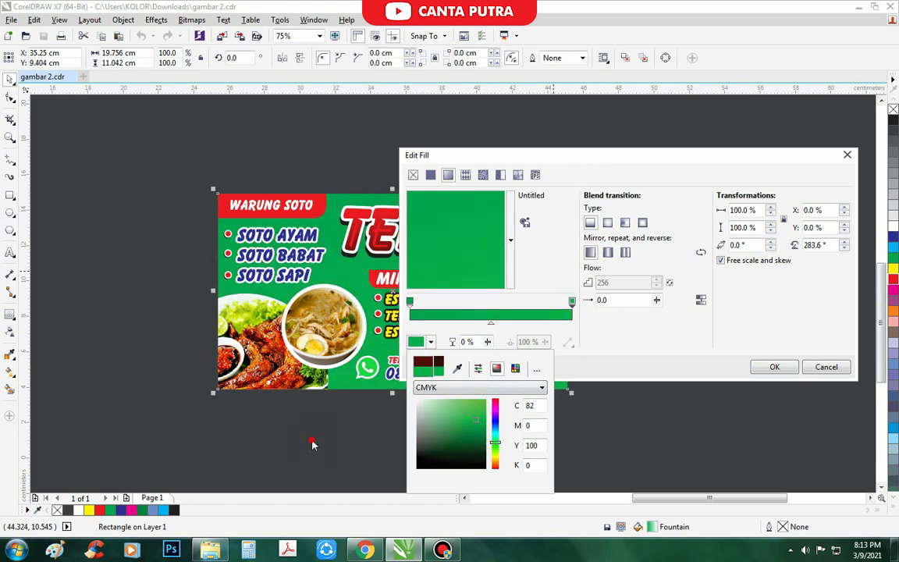
left_click(476, 244)
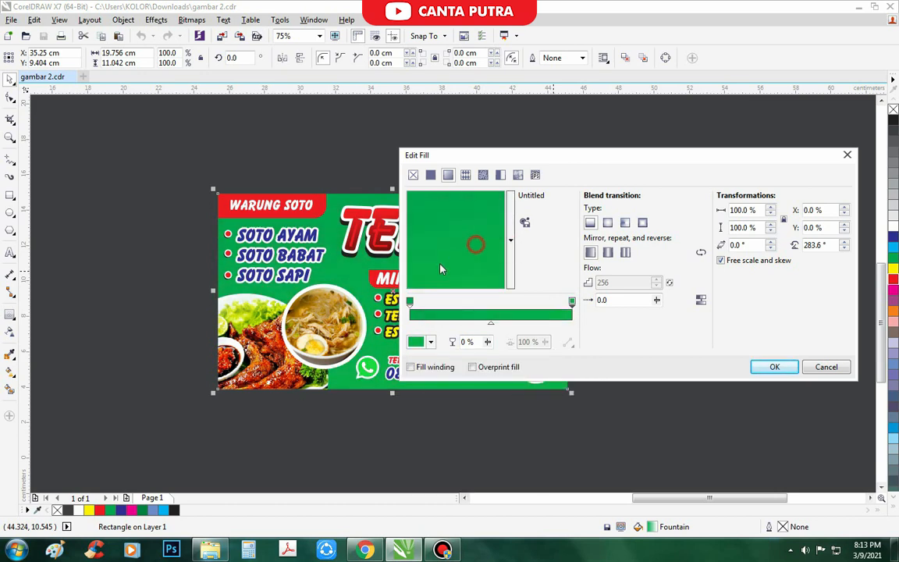
key("Return")
left_click(581, 400)
- Inspect the soto menu text against the new solid green background
scroll(454, 298, "down", 1)
scroll(492, 296, "up", 1)
scroll(265, 280, "up", 3)
left_click(300, 288)
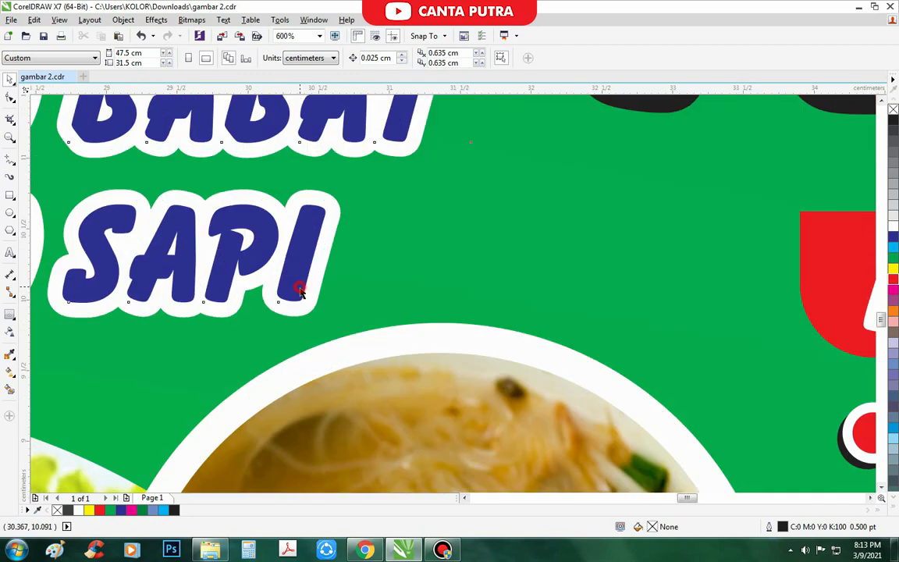
scroll(383, 220, "down", 1)
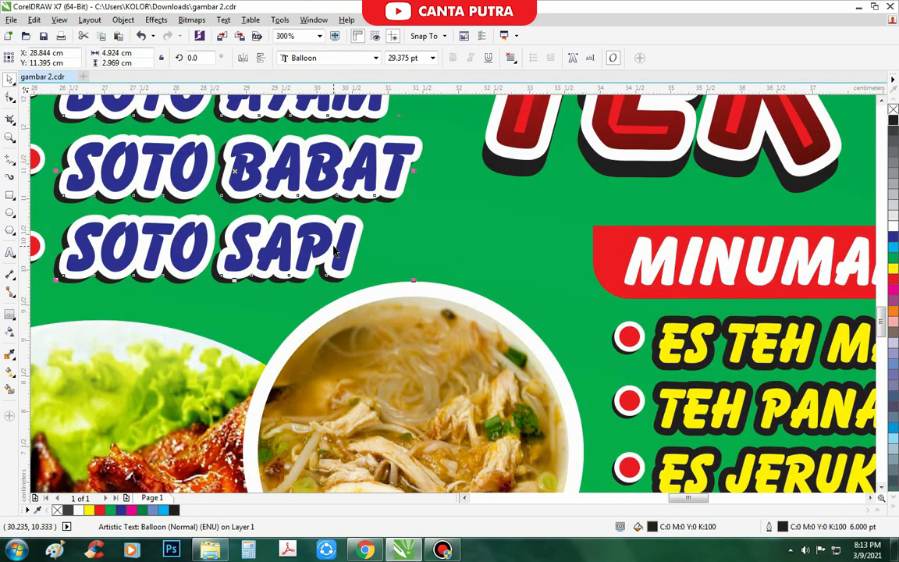
scroll(415, 258, "down", 3)
scroll(512, 284, "up", 1)
left_click(483, 354)
key("F6")
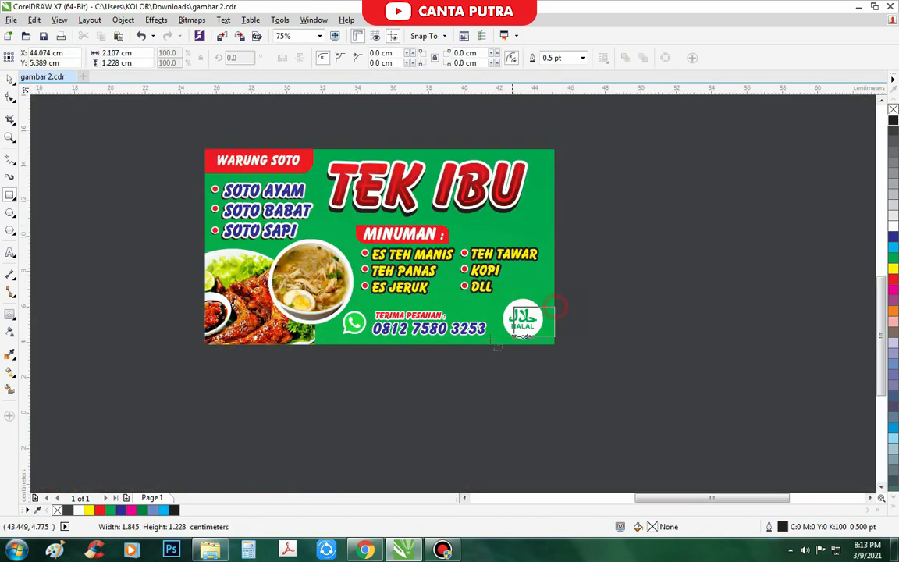
- Draw a rectangle along the banner bottom, send it to the back, and fill it red
left_click_drag(259, 345, 258, 345)
left_click(893, 236)
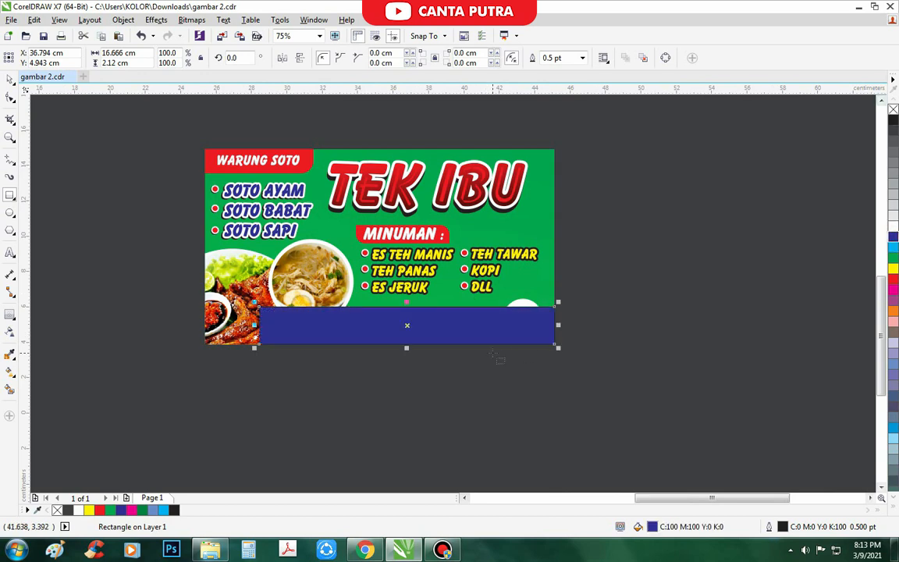
key("shift+Page_Down")
left_click(893, 278)
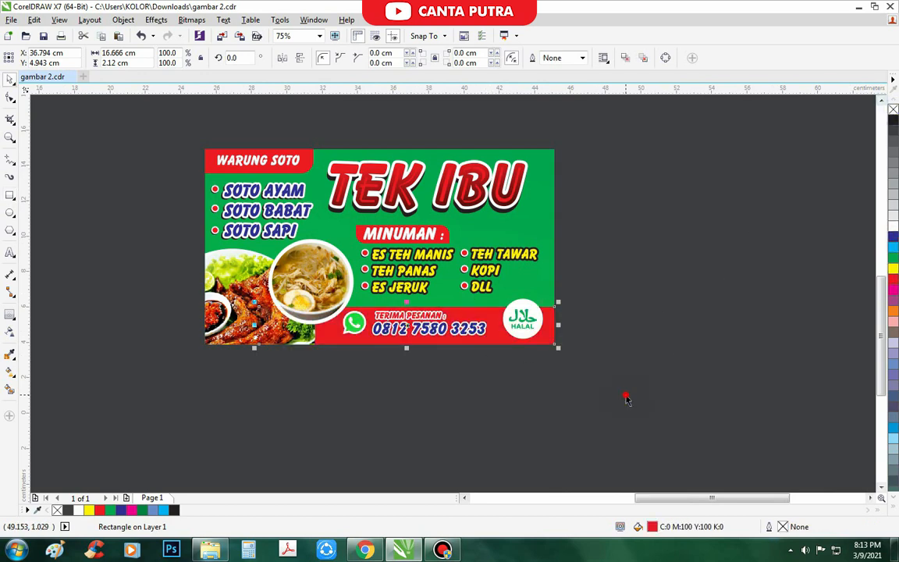
- Make the contact texts white with a black outline and the phone number yellow
left_click(428, 328)
scroll(428, 327, "up", 2)
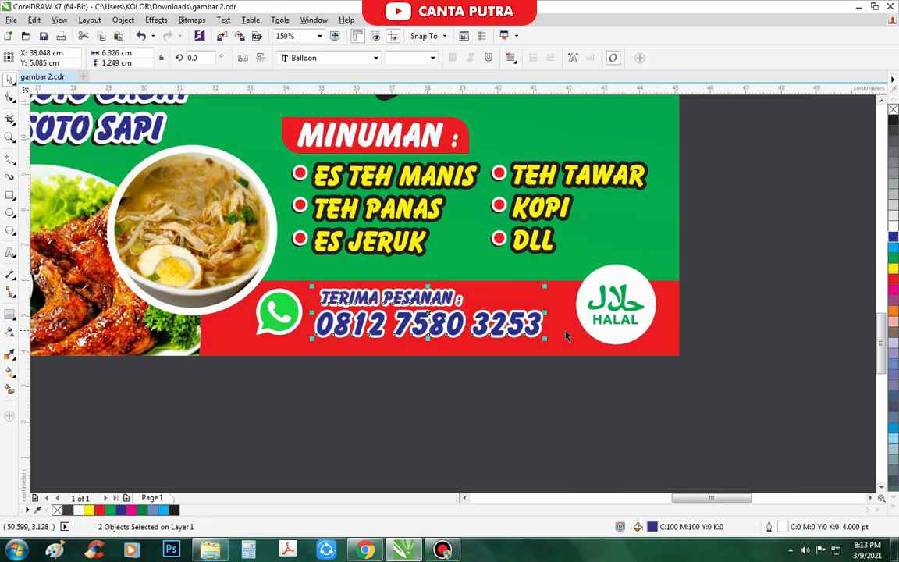
left_click(893, 226)
right_click(894, 119)
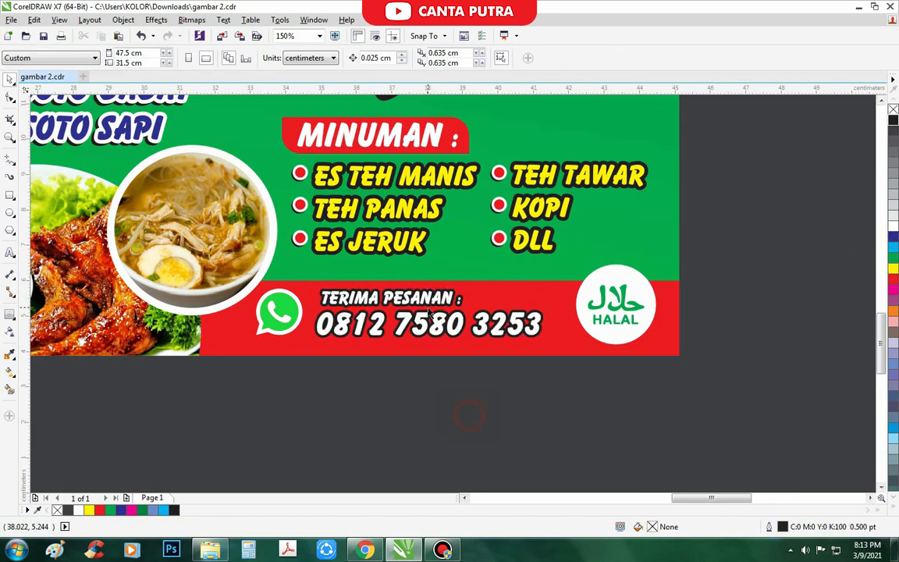
scroll(431, 325, "up", 1)
left_click(432, 325)
left_click(894, 268)
scroll(423, 417, "down", 1)
left_click(528, 453)
- Select the WhatsApp icon, heading and number together, then the red strip
left_click_drag(560, 437, 231, 321)
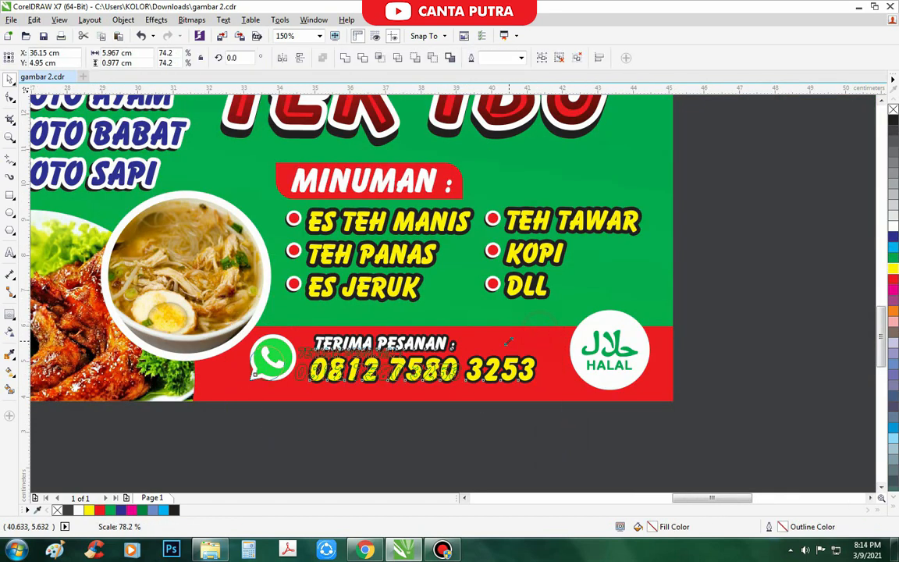
scroll(508, 340, "up", 1)
scroll(285, 351, "down", 1)
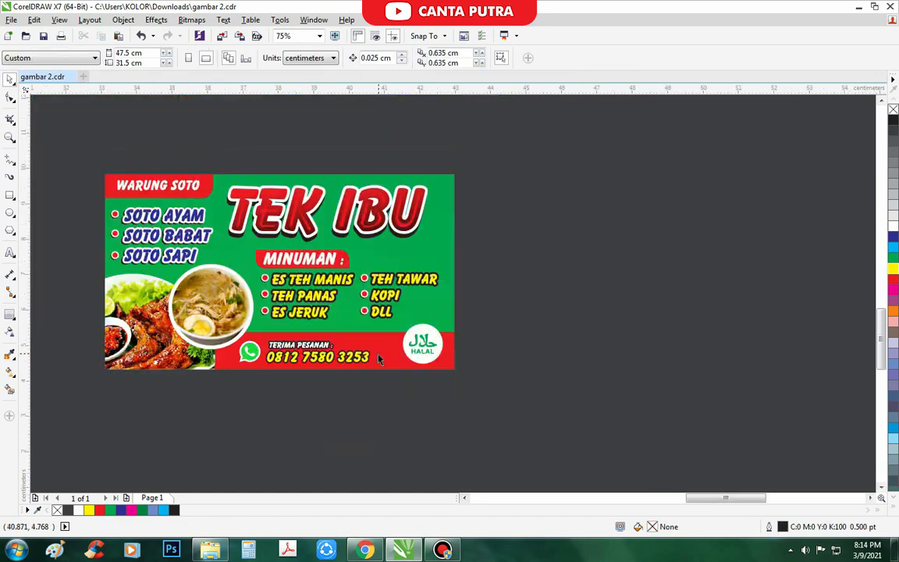
scroll(380, 355, "up", 1)
left_click(392, 361)
- Undo the accidental strip move and narrow the strip copy to the bottom-right corner
scroll(449, 365, "down", 1)
scroll(446, 366, "up", 1)
left_click_drag(495, 364, 500, 378)
key("ctrl+z")
scroll(442, 344, "down", 1)
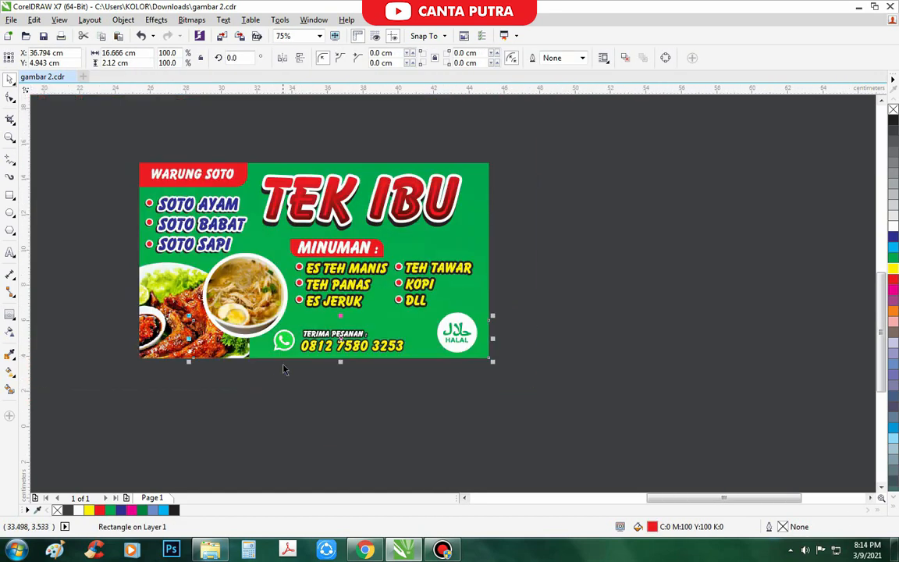
left_click_drag(408, 338, 410, 338)
scroll(468, 327, "up", 1)
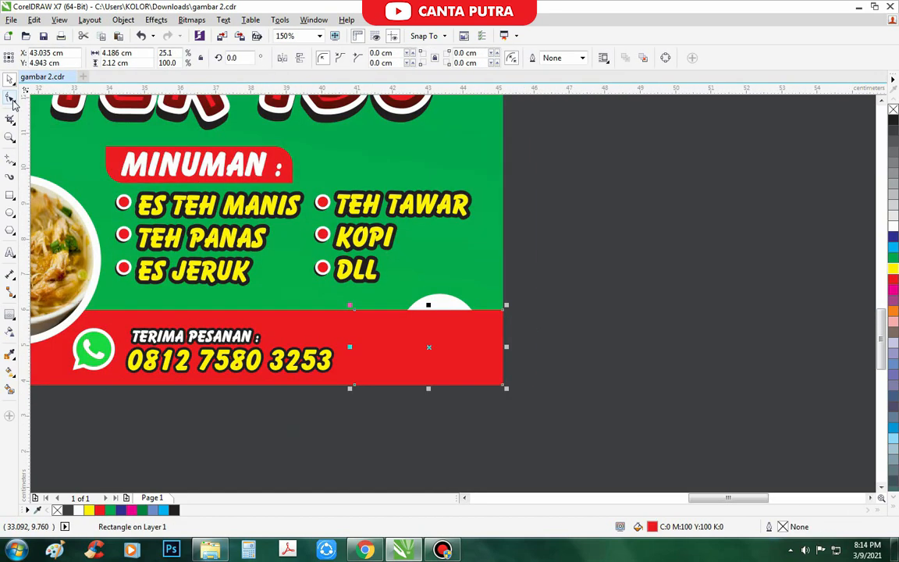
scroll(479, 346, "down", 1)
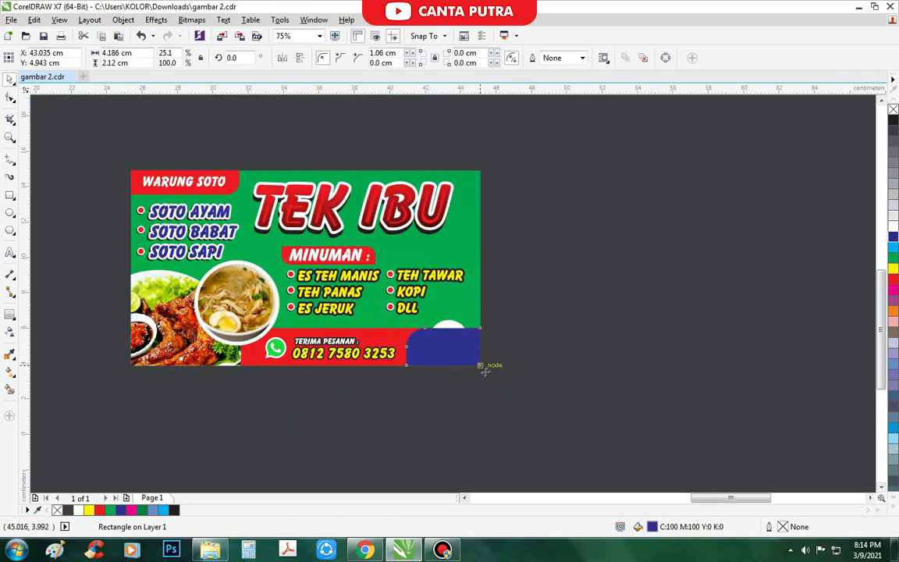
scroll(481, 367, "up", 1)
- Delete the halal logo's white circle and make the remaining logo white
left_click_drag(422, 281, 569, 241)
key("Delete")
left_click_drag(589, 418, 431, 280)
left_click(893, 227)
left_click(517, 431)
scroll(456, 313, "up", 1)
left_click(401, 337)
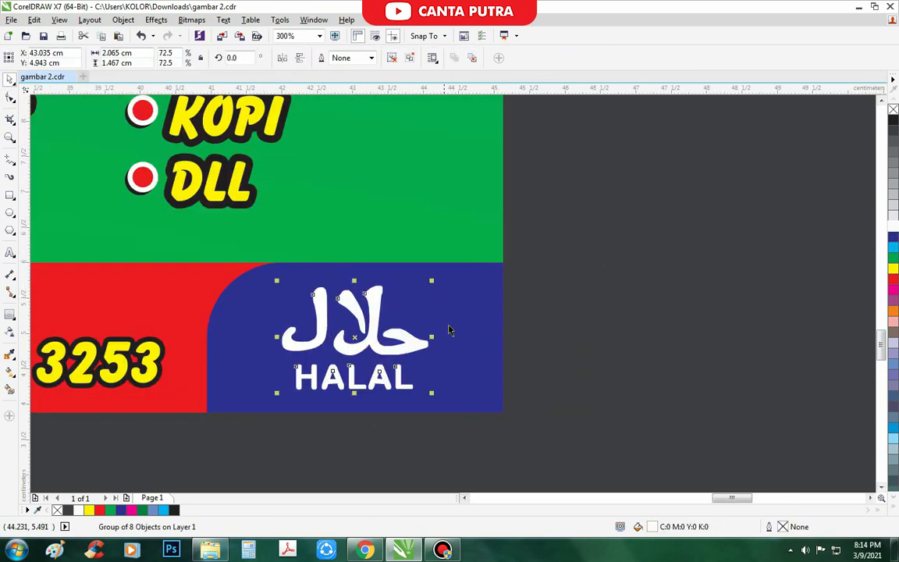
scroll(458, 337, "down", 2)
left_click(484, 390)
scroll(345, 338, "down", 1)
scroll(273, 298, "up", 1)
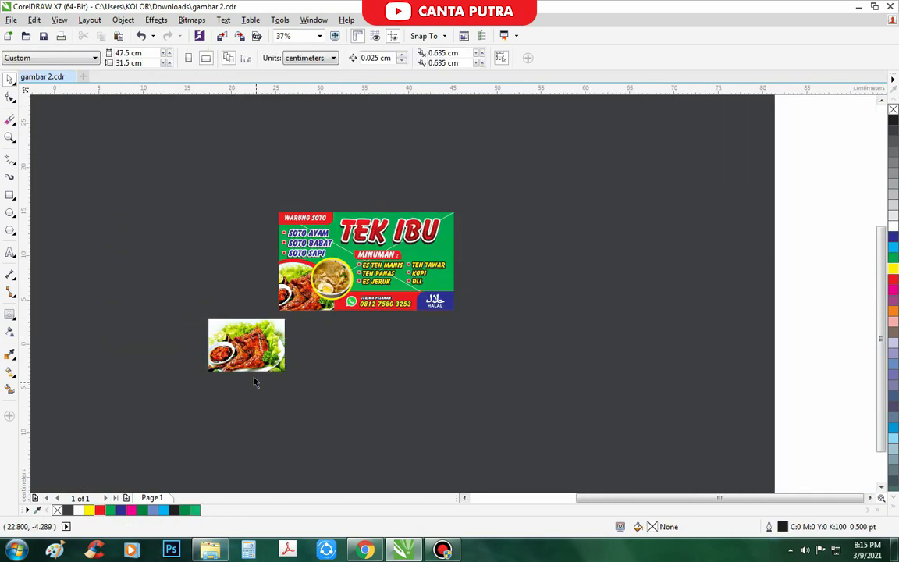
- Apply a transparency fade to the food photo so it blends into the green background
left_click(239, 355)
scroll(239, 355, "up", 1)
left_click(9, 333)
left_click_drag(225, 342, 125, 343)
left_click_drag(225, 342, 293, 340)
left_click_drag(126, 344, 207, 347)
left_click_drag(291, 341, 354, 341)
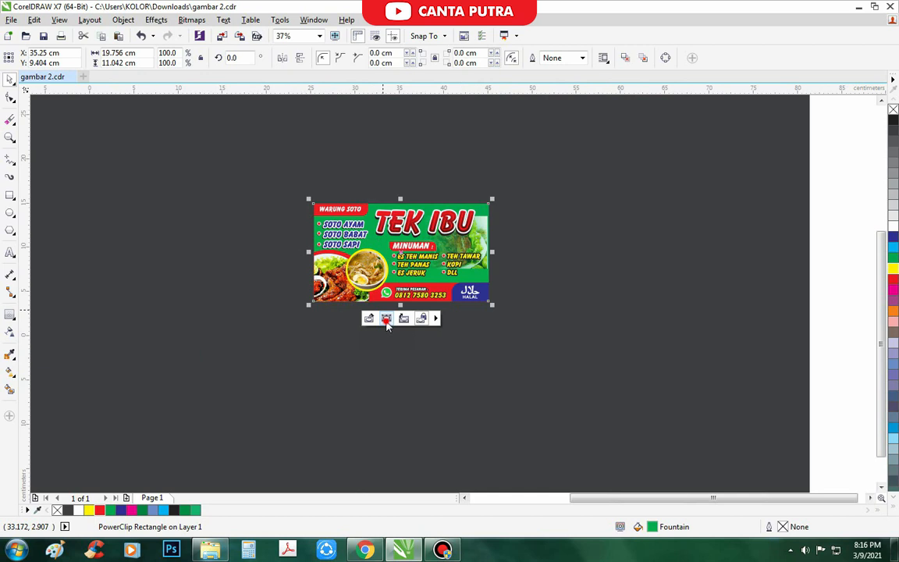
left_click(386, 320)
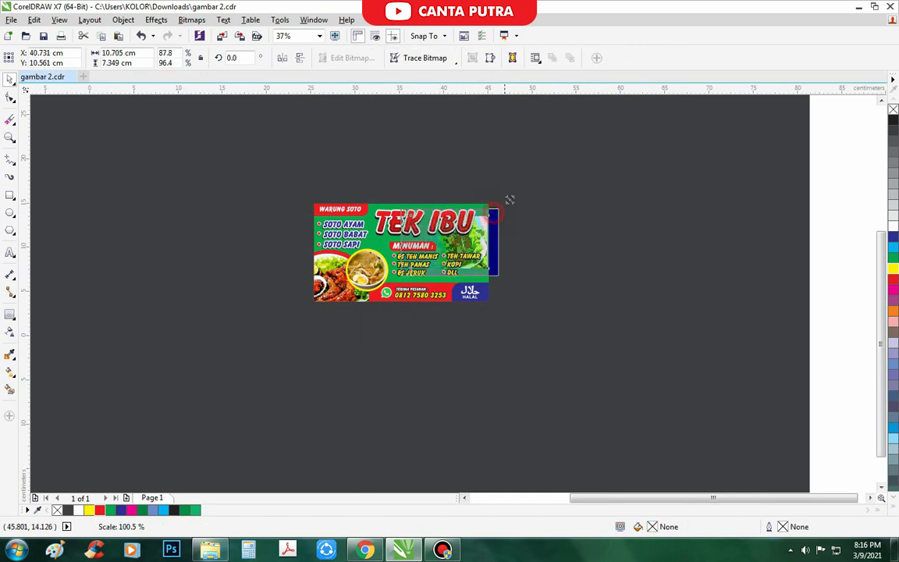
scroll(486, 215, "up", 2)
left_click(581, 194)
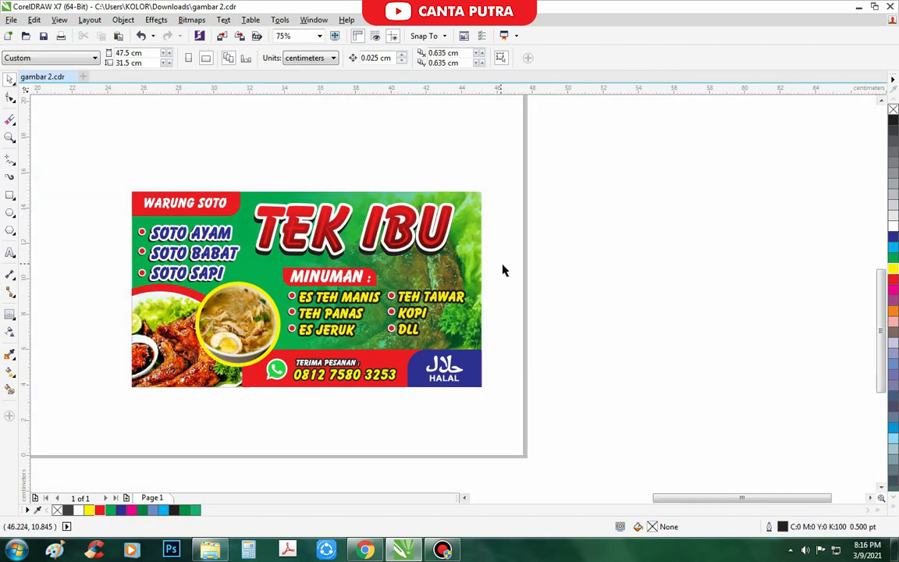